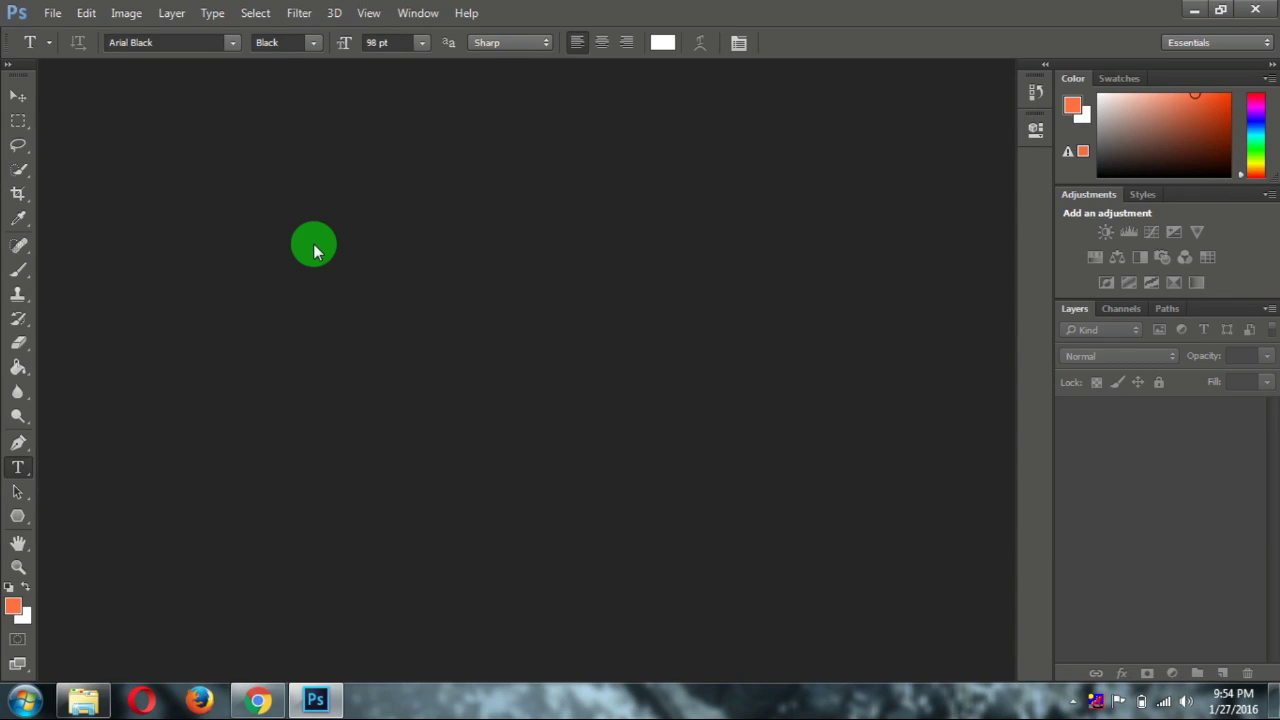
# Step: Open Photoshop's File menu to begin a new document
pyautogui.click(53, 20)
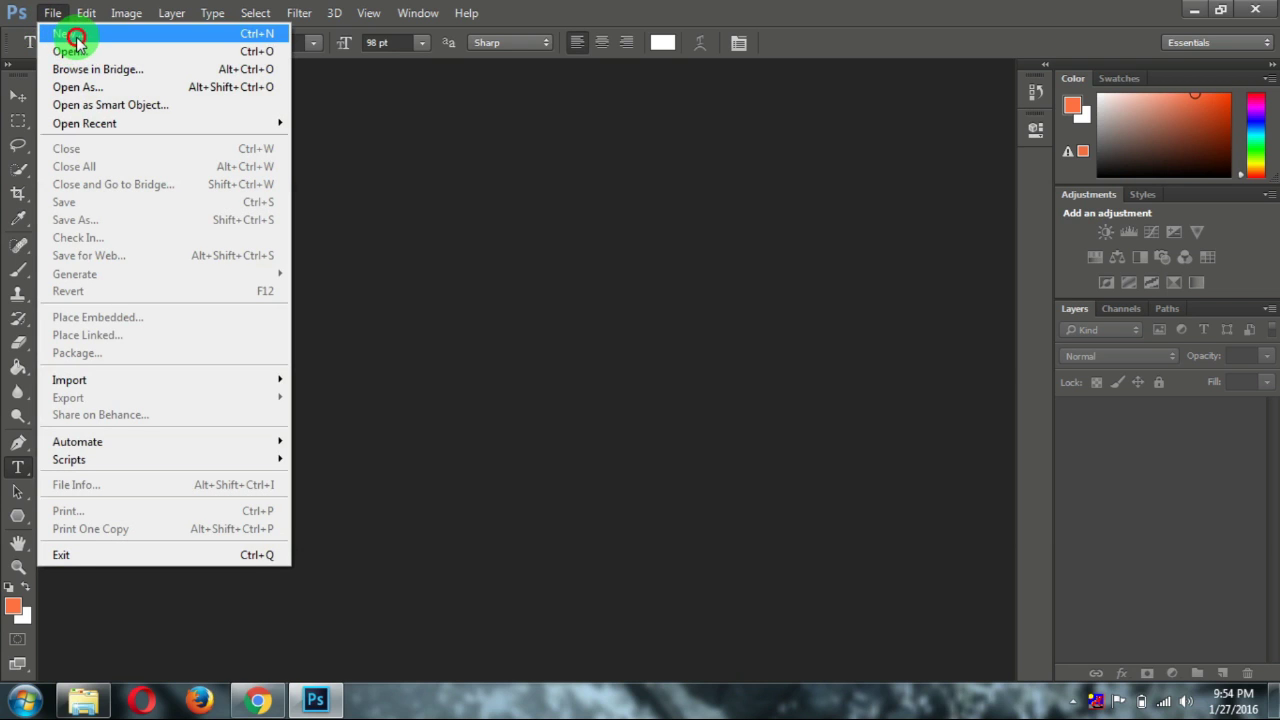
# Step: Create a new 1280 × 720 px white document named 'wallpaper'
pyautogui.click(76, 38)
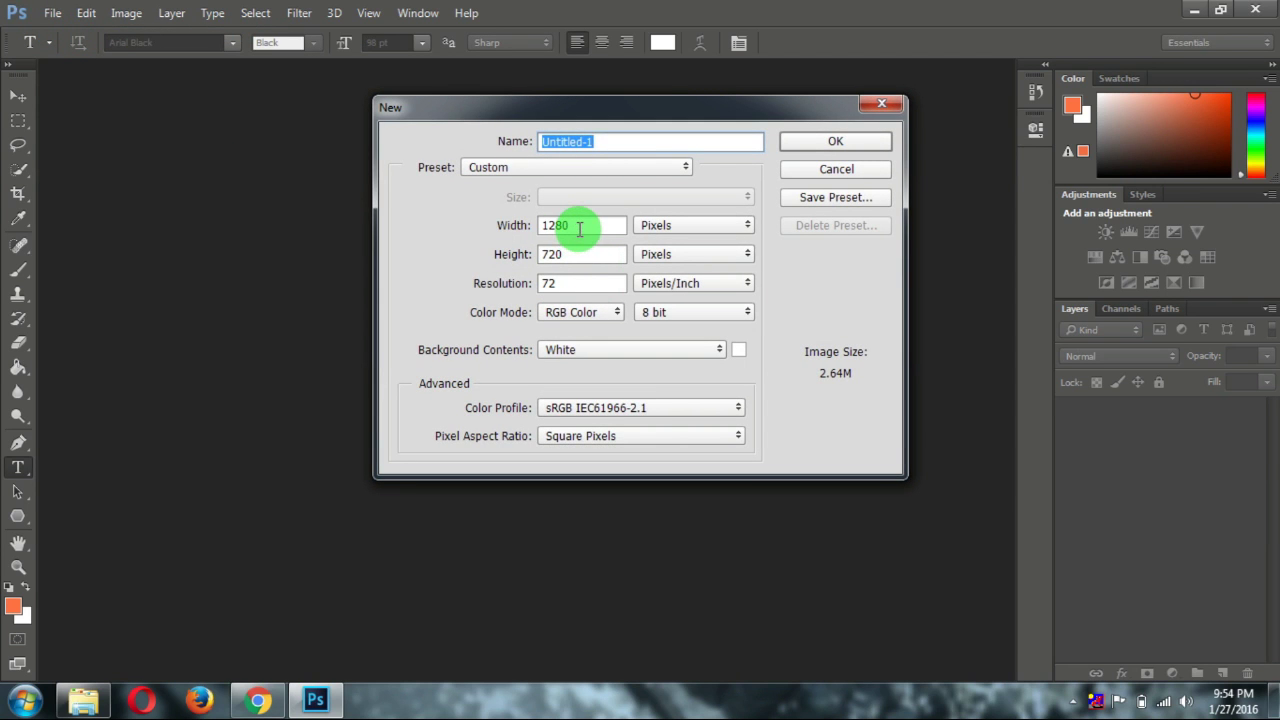
pyautogui.click(579, 225)
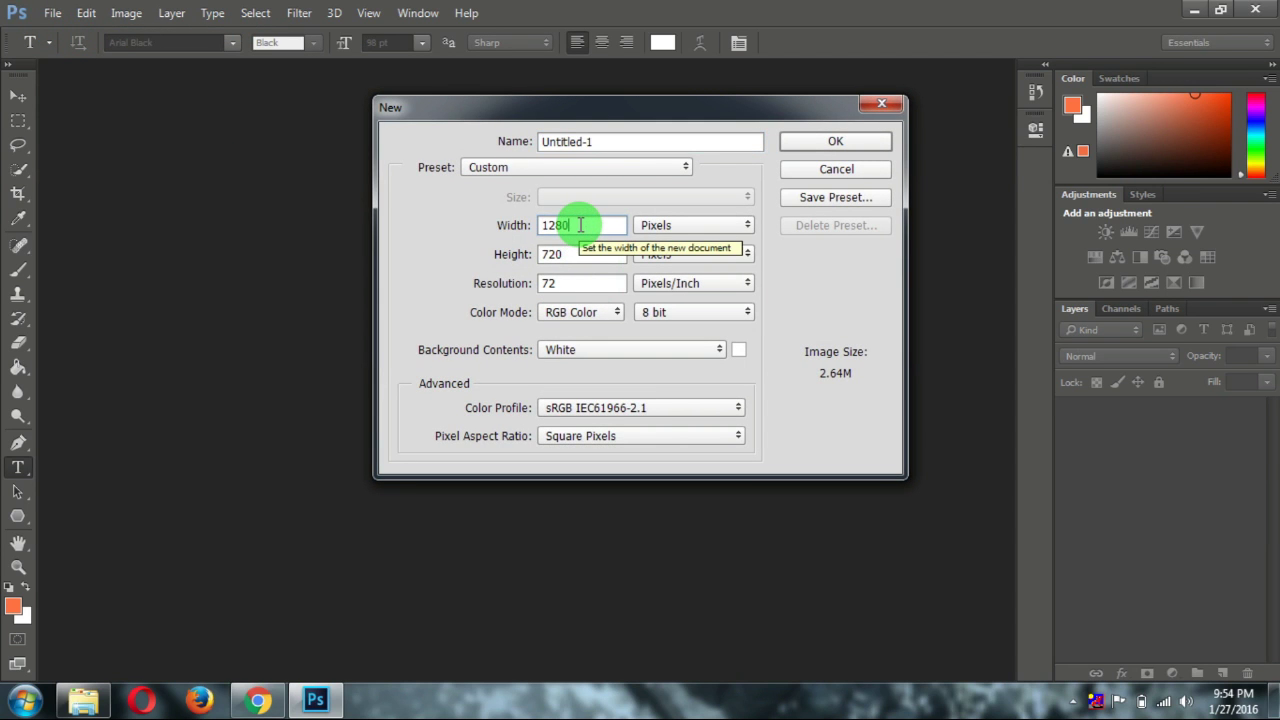
pyautogui.click(587, 254)
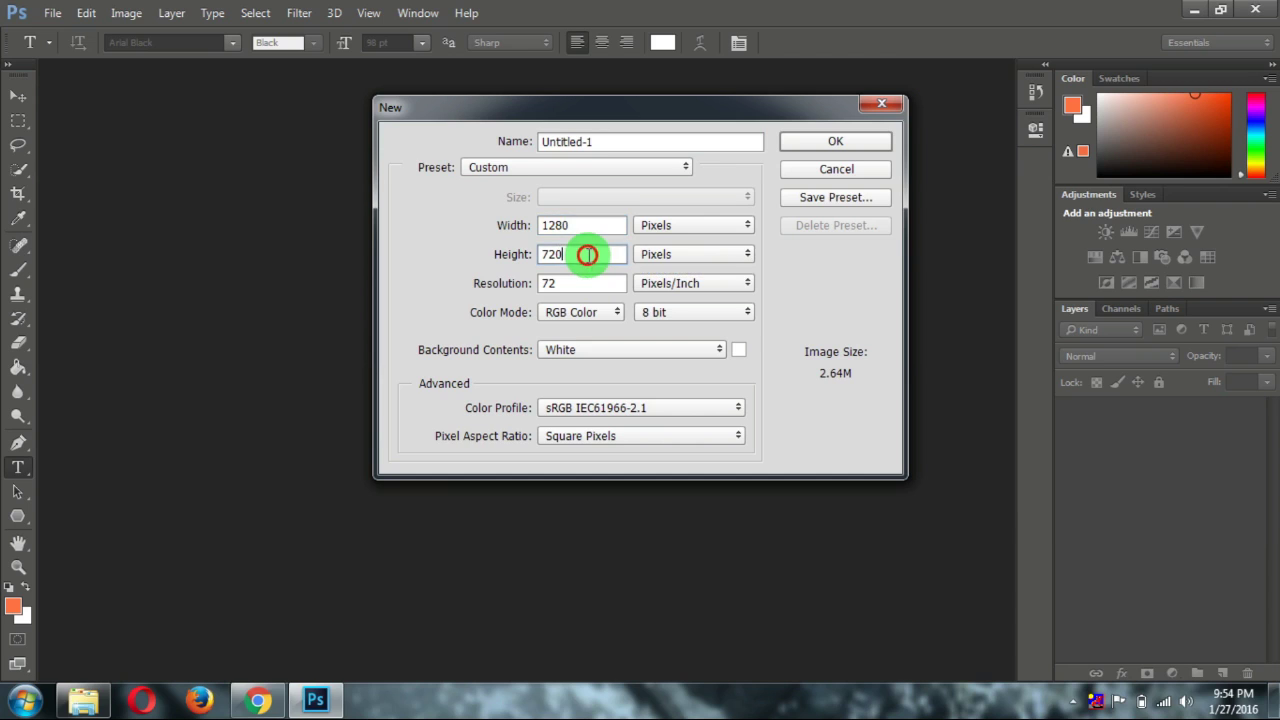
pyautogui.click(385, 140)
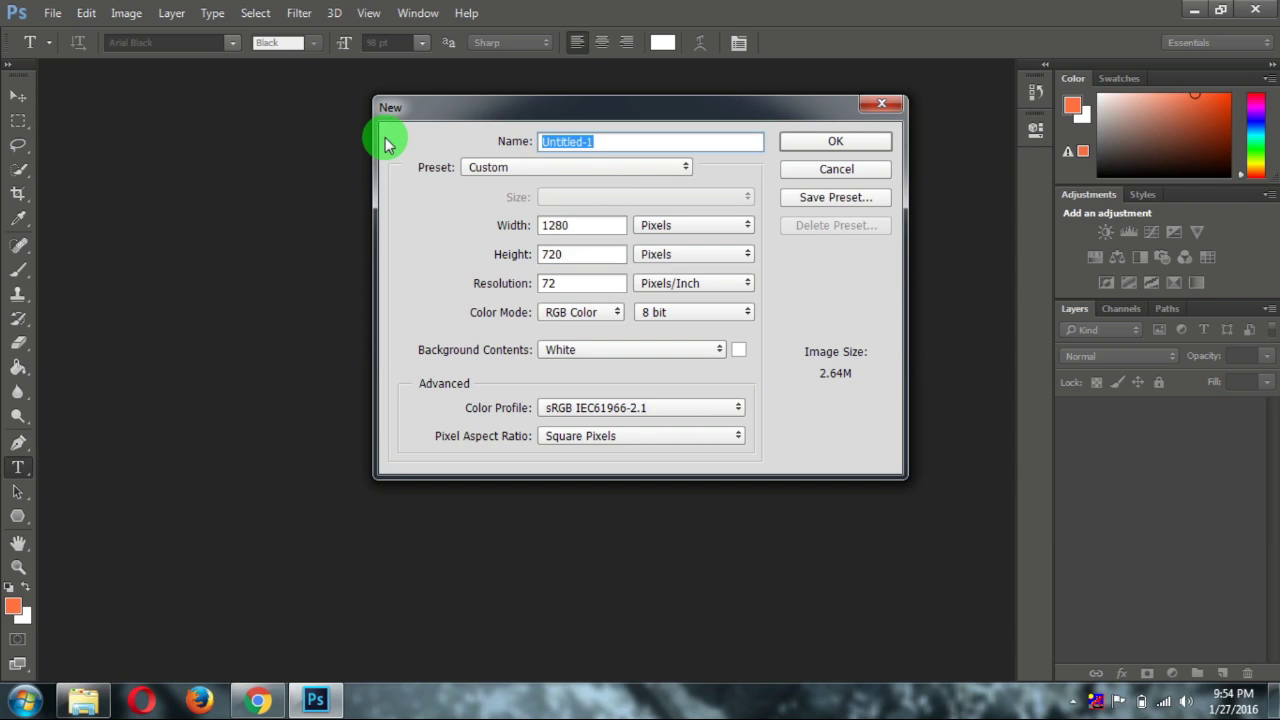
pyautogui.write('wallpaper')
pyautogui.click(796, 143)
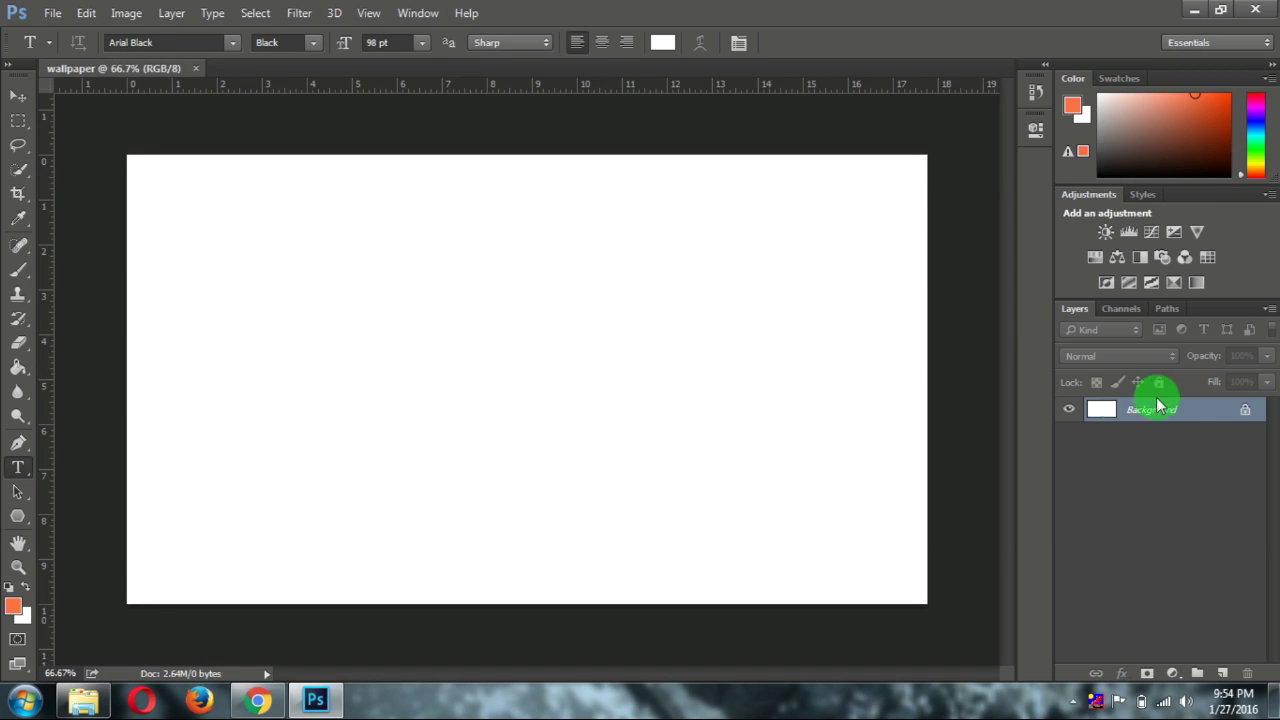
# Step: Turn the Background layer into a normal layer named 'bg', pick the Move tool, and switch to Chrome
pyautogui.doubleClick(1168, 412)
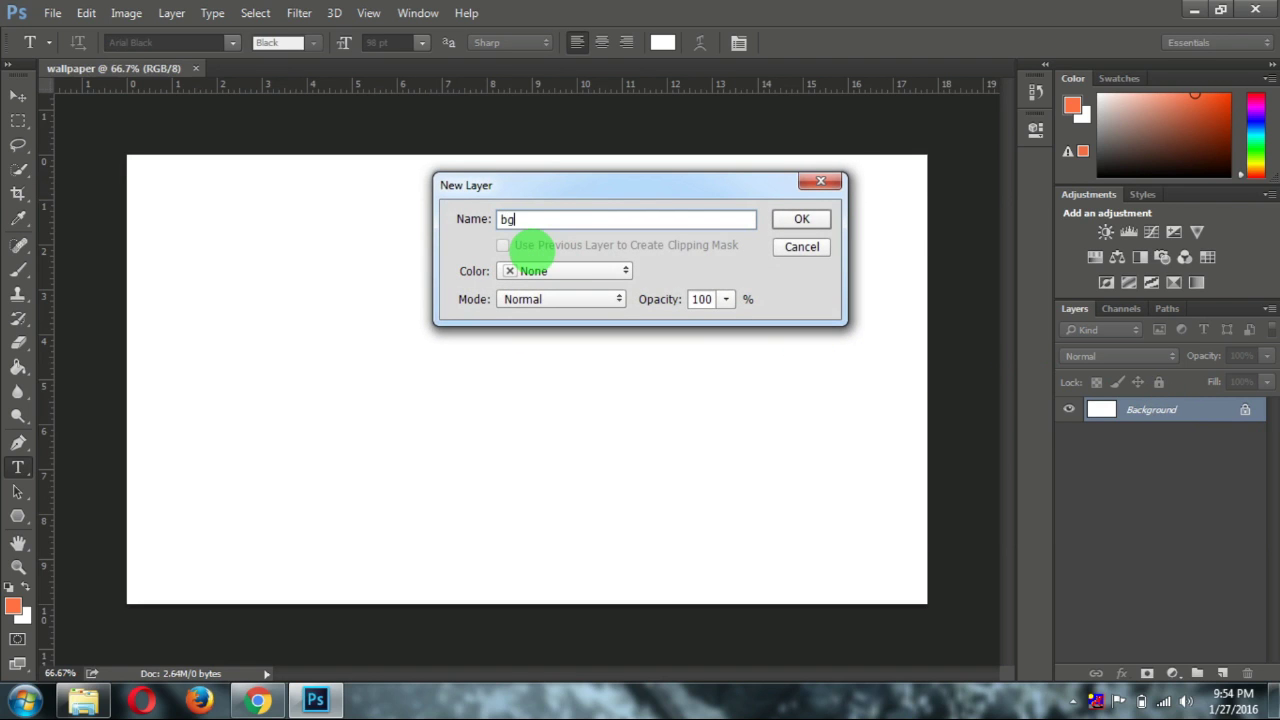
pyautogui.click(786, 229)
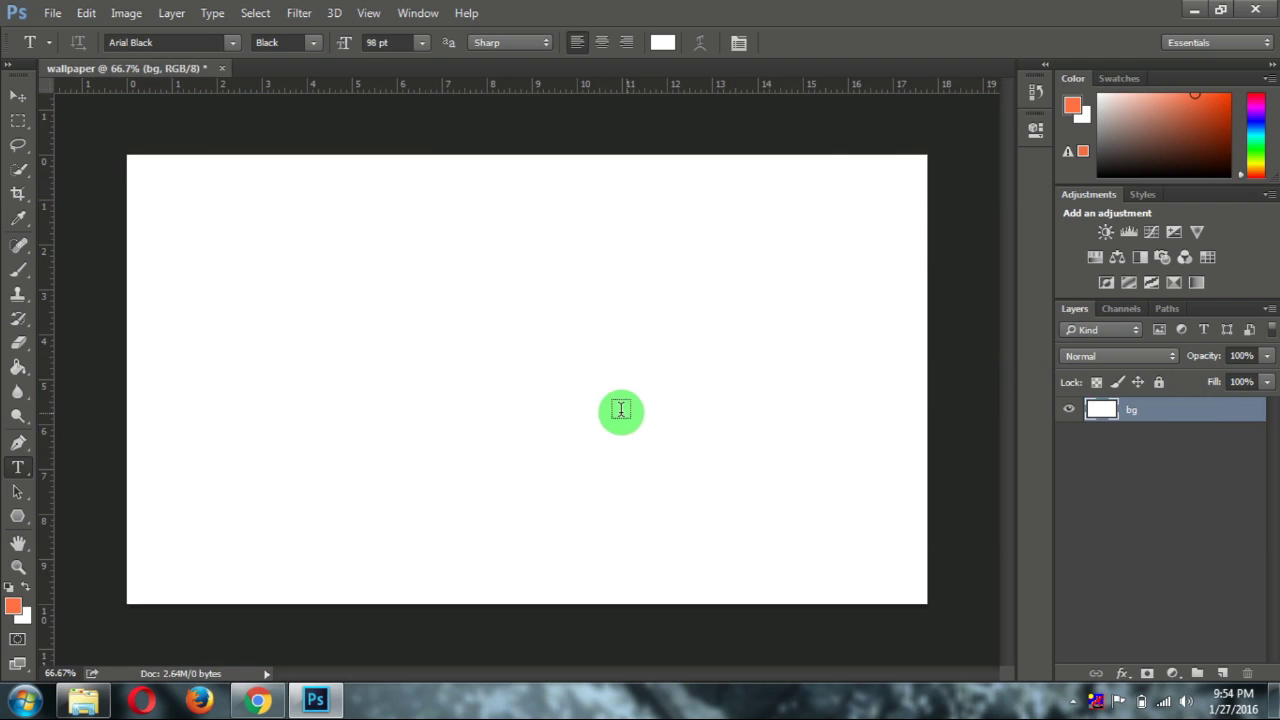
pyautogui.click(18, 97)
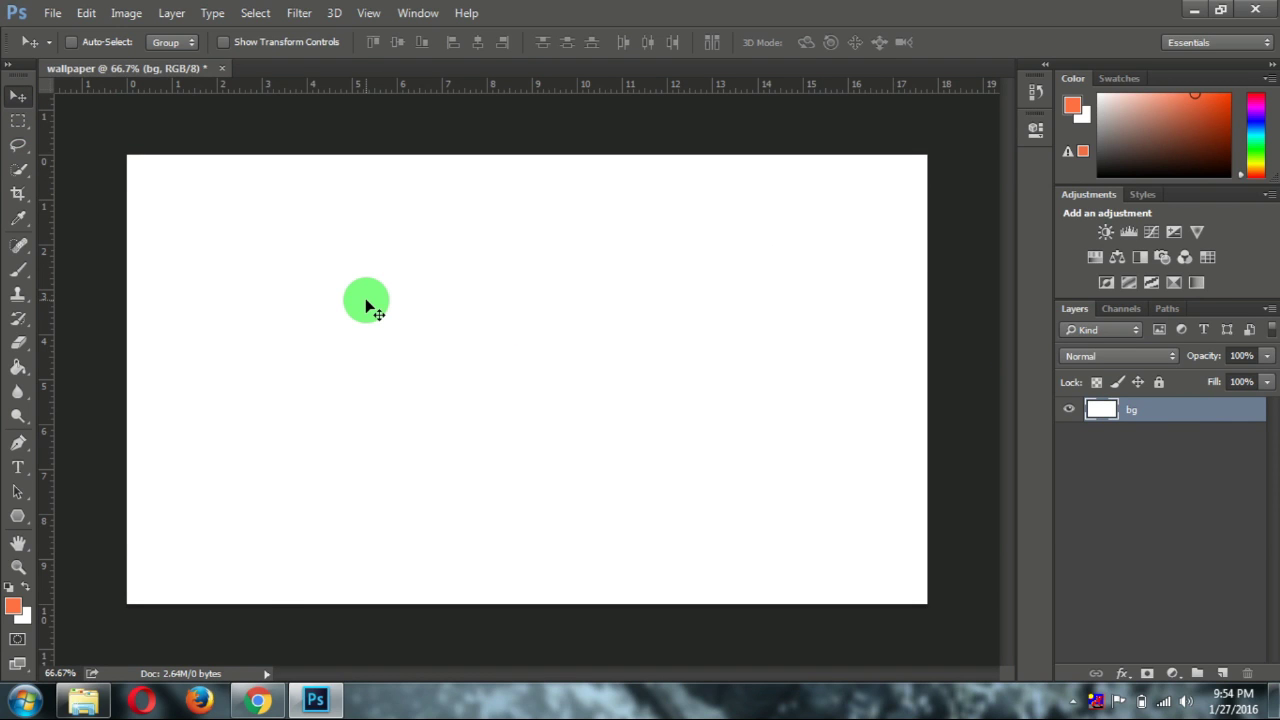
pyautogui.click(257, 698)
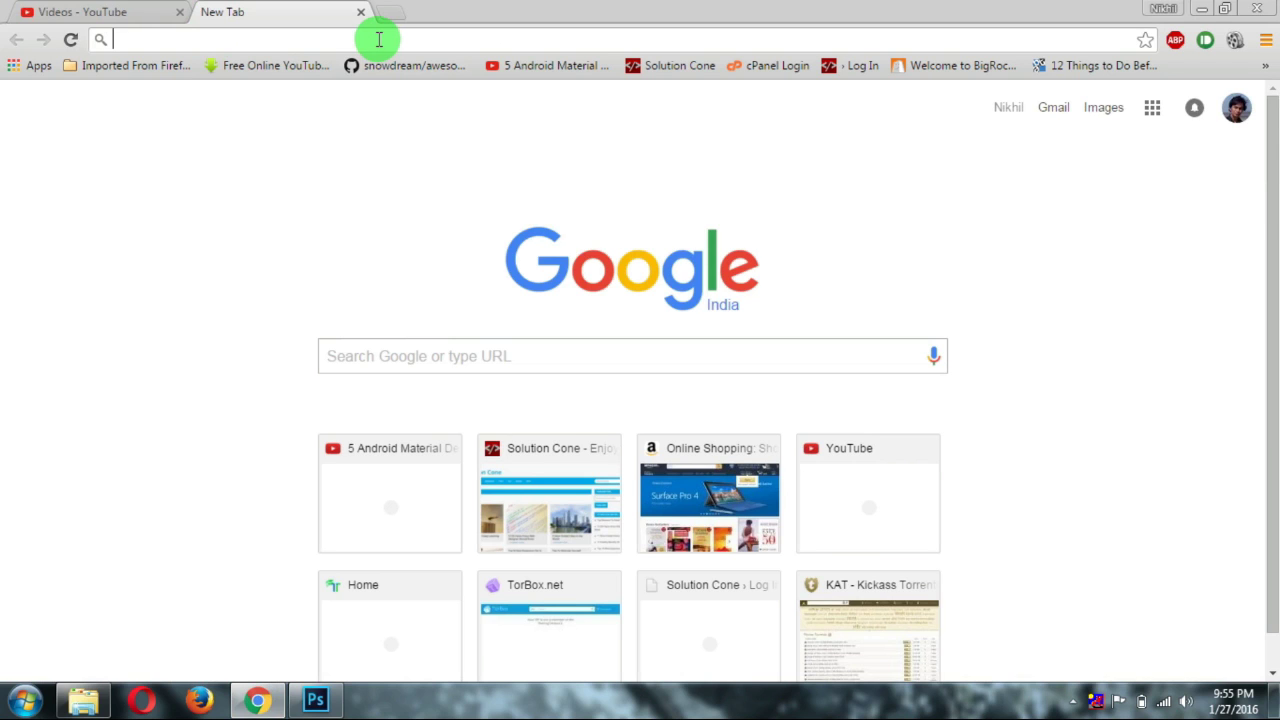
# Step: Search 'google material design color' in Chrome and open the Color – Style guidelines page
pyautogui.write('google ')
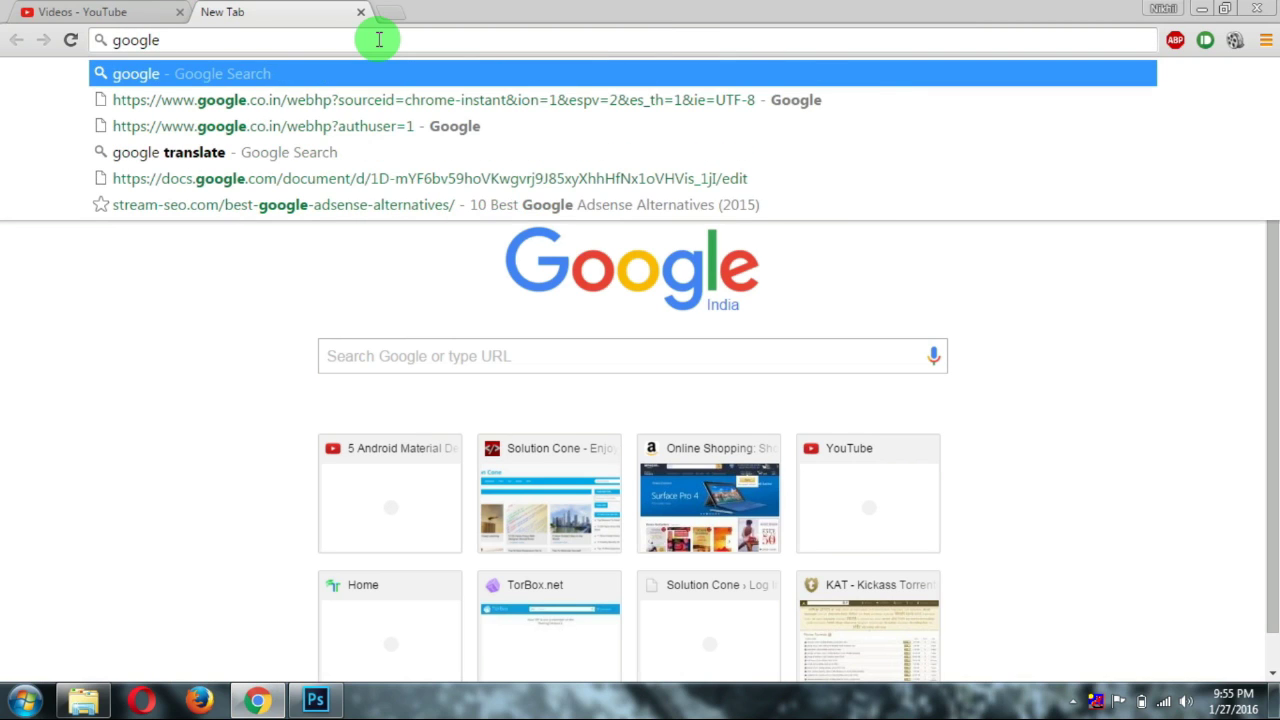
pyautogui.write('mate')
pyautogui.press('Down')
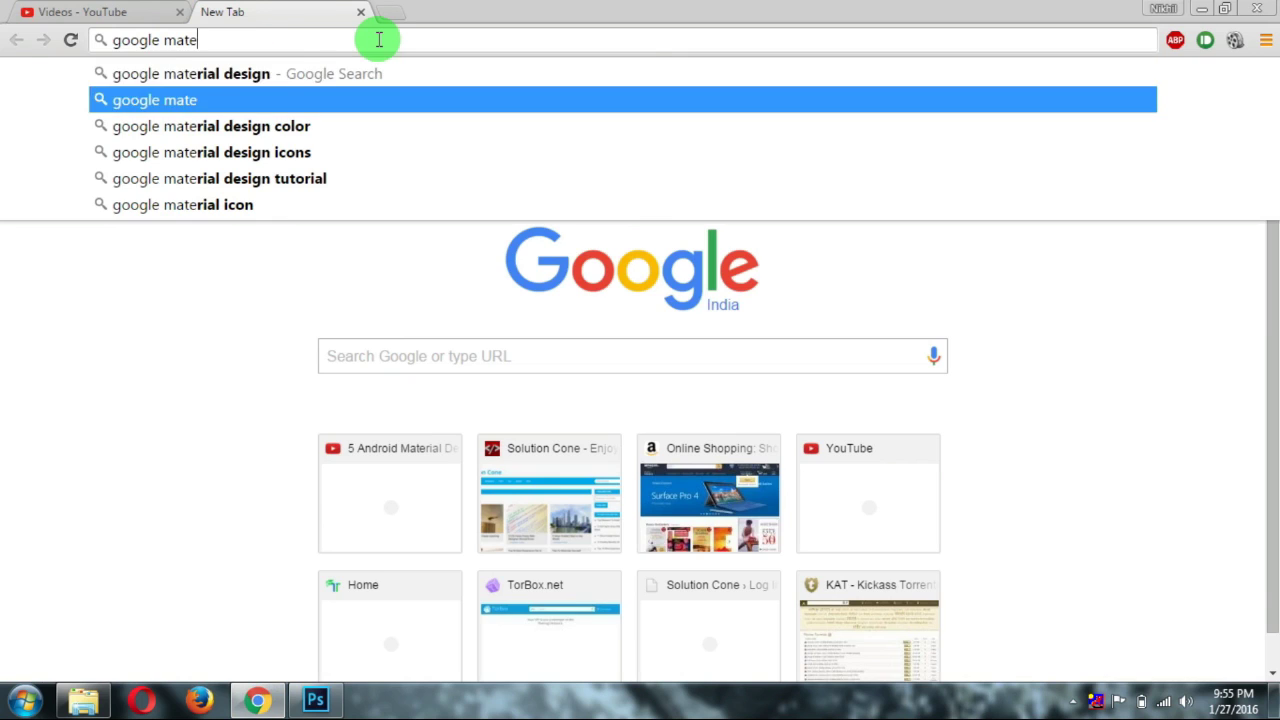
pyautogui.press('Return')
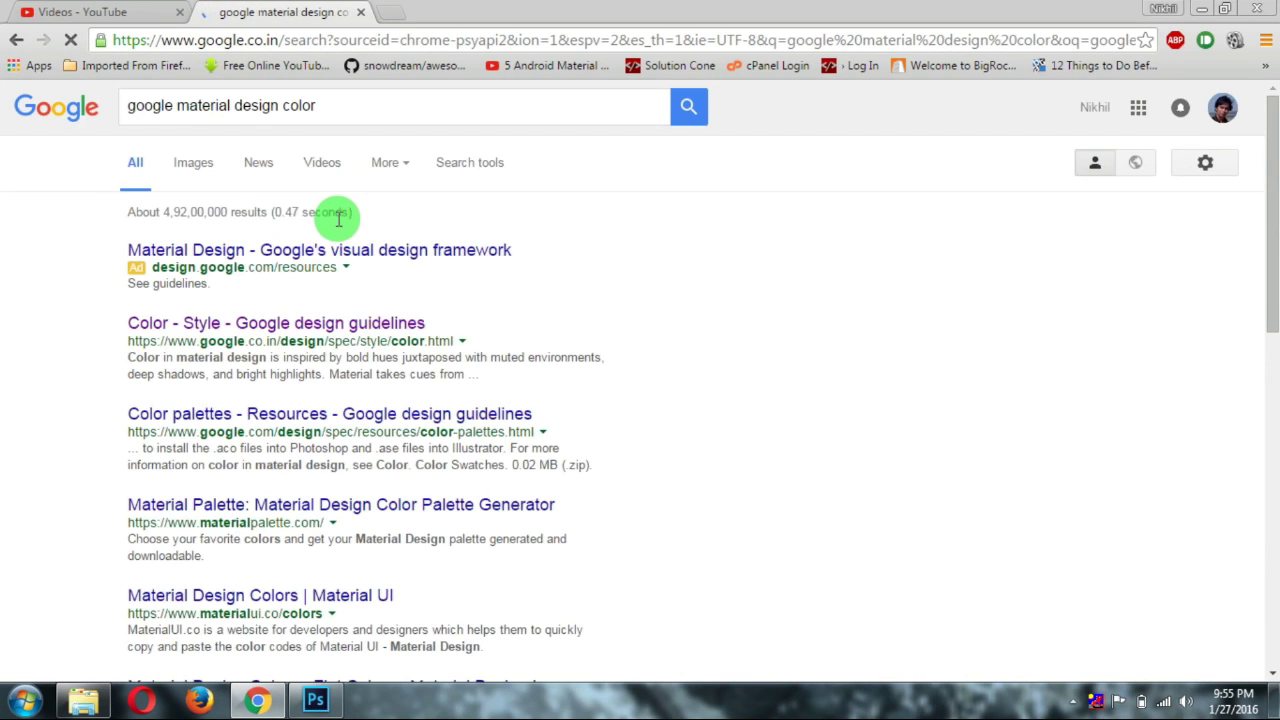
pyautogui.click(308, 322)
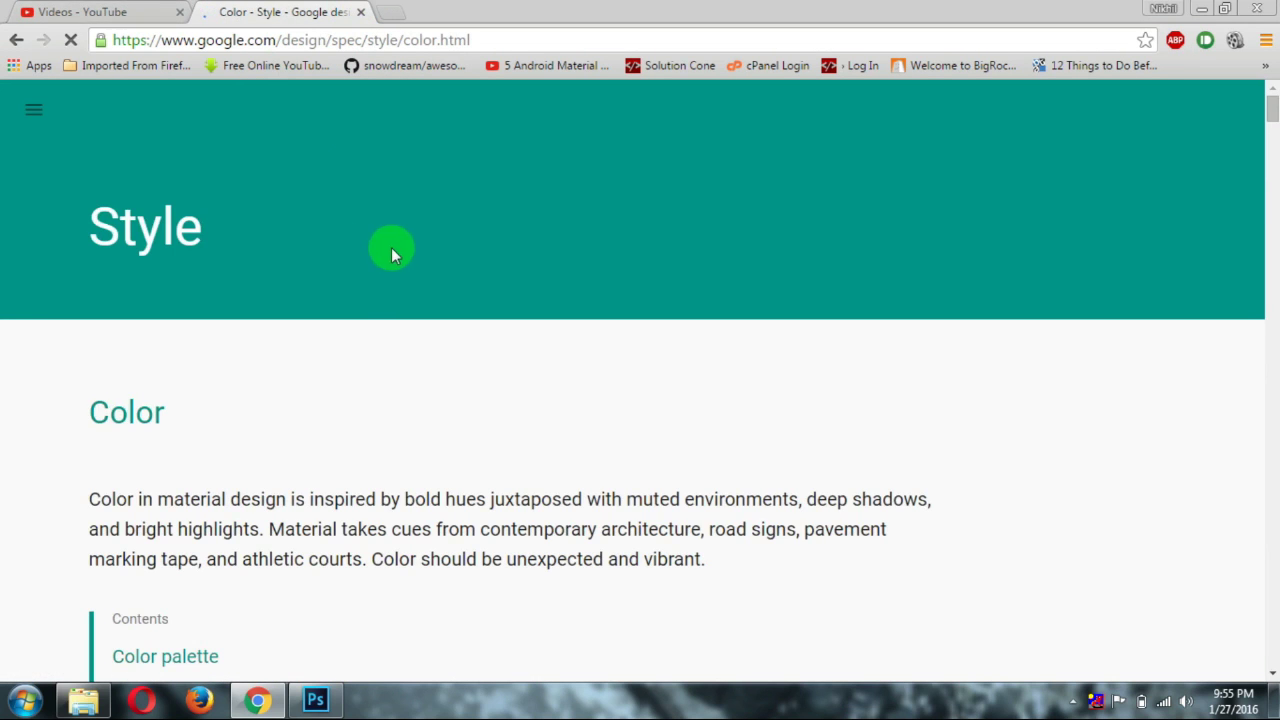
# Step: Scroll the Material palette down to Blue Grey and select the 90A4AE hex code
pyautogui.scroll(-5, 391, 250)
pyautogui.scroll(-5, 391, 252)
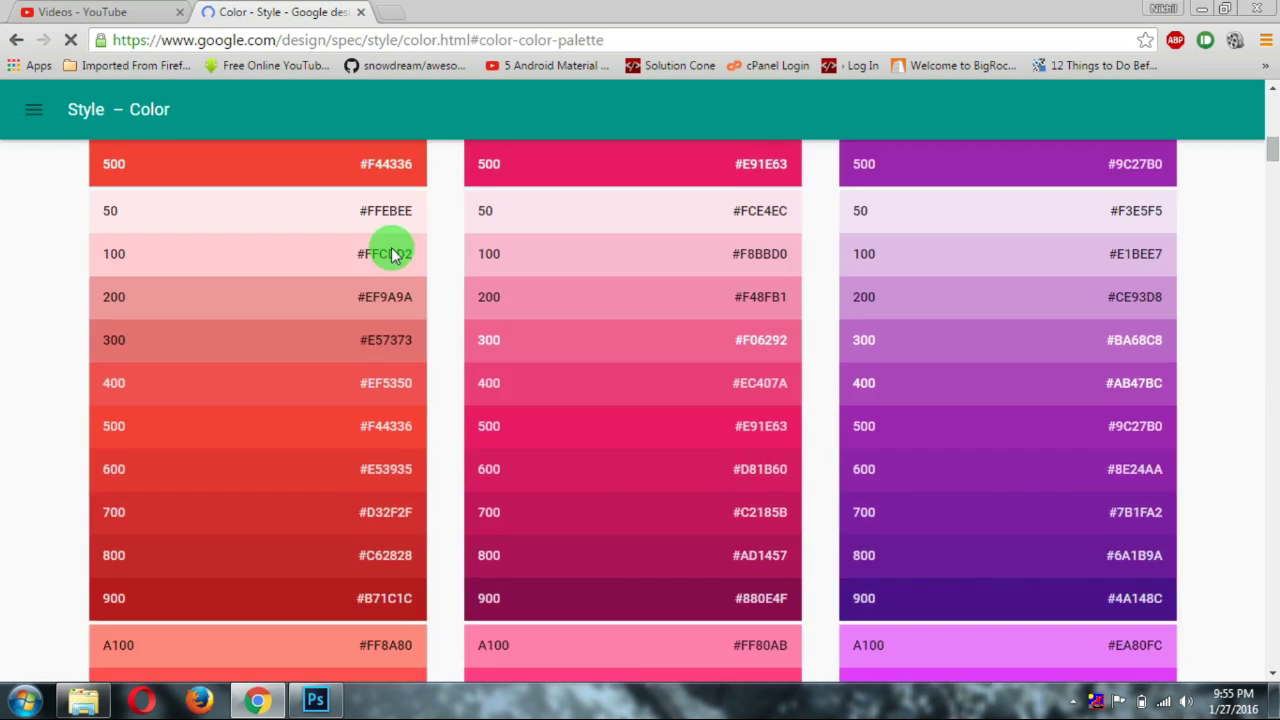
pyautogui.scroll(-2, 391, 254)
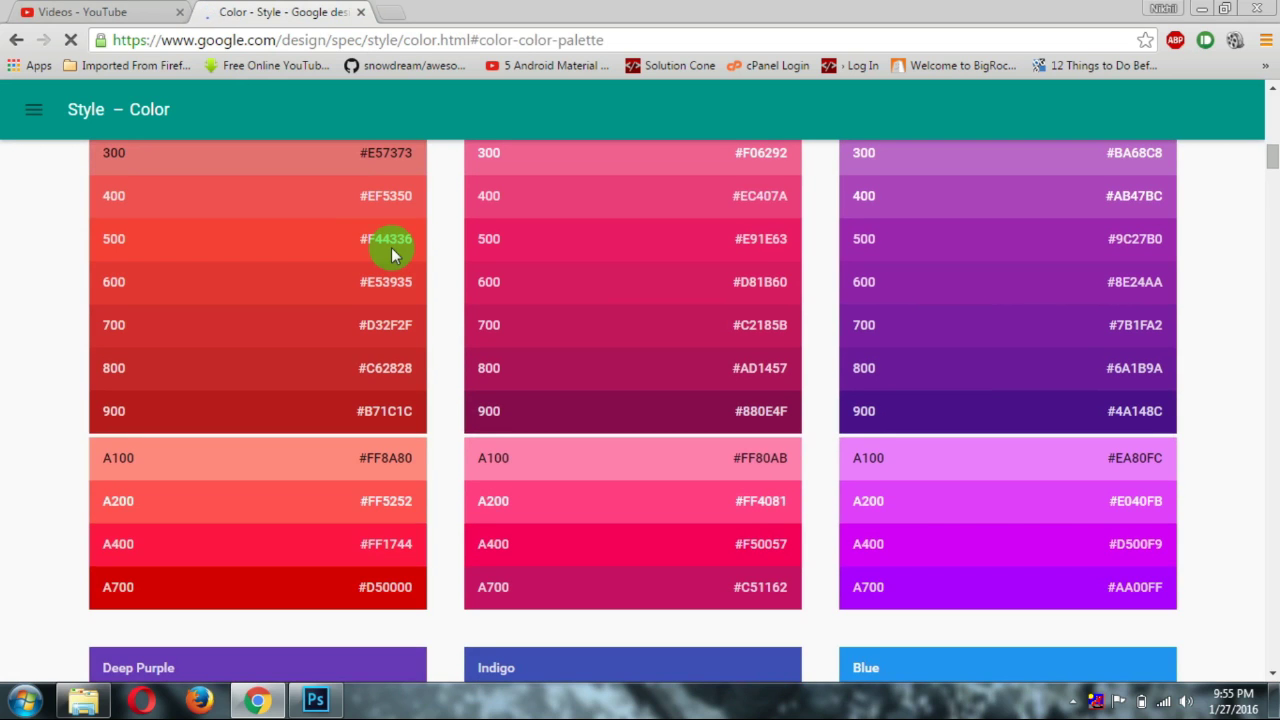
pyautogui.scroll(-15, 570, 348)
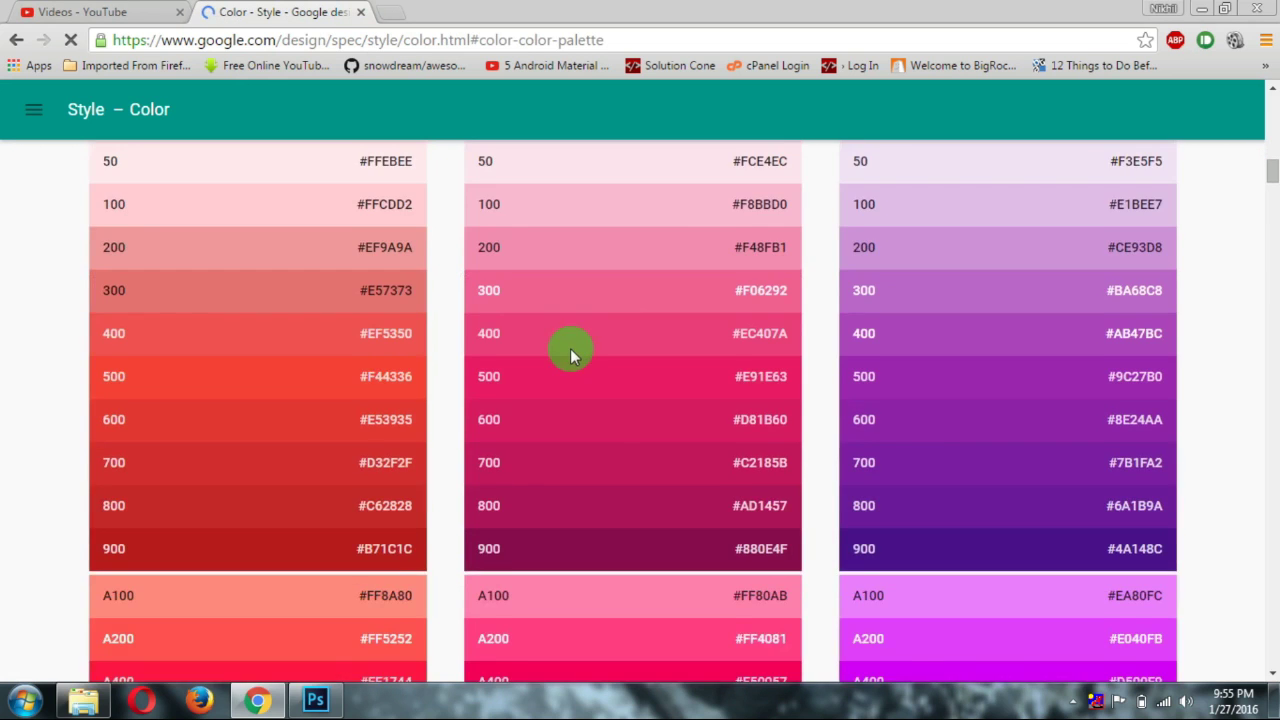
pyautogui.scroll(-7, 570, 348)
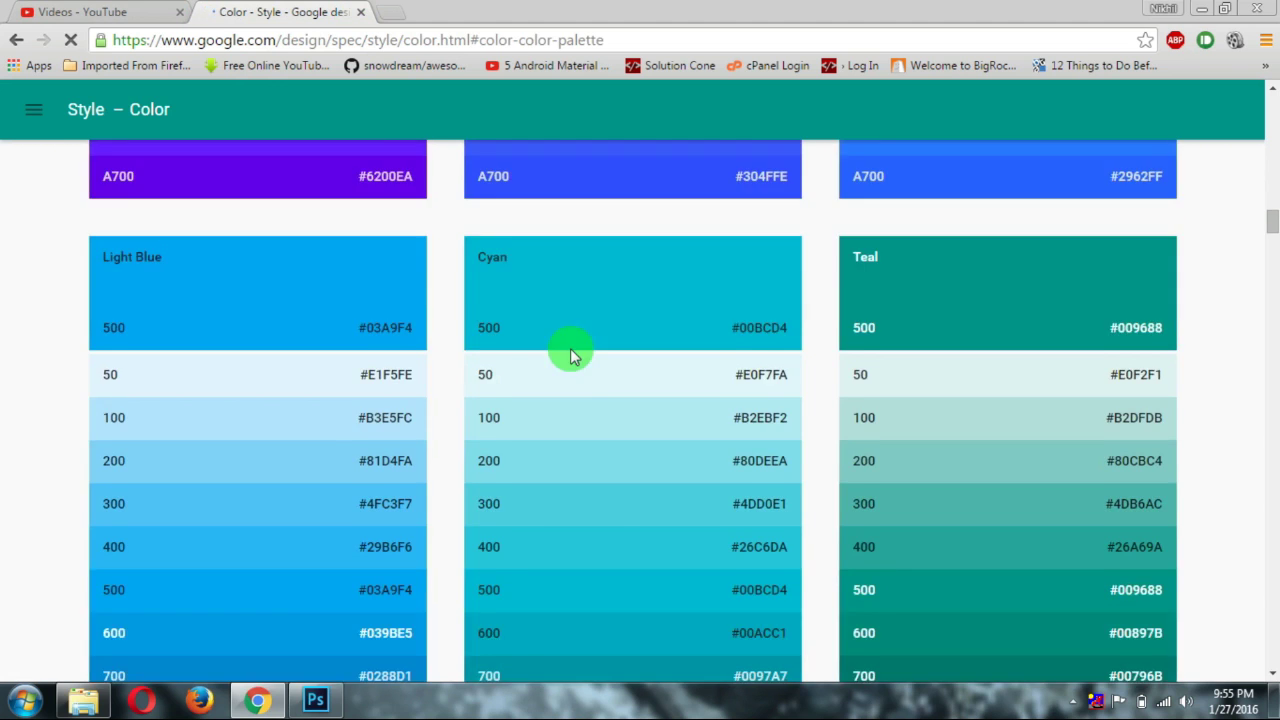
pyautogui.scroll(-8, 616, 360)
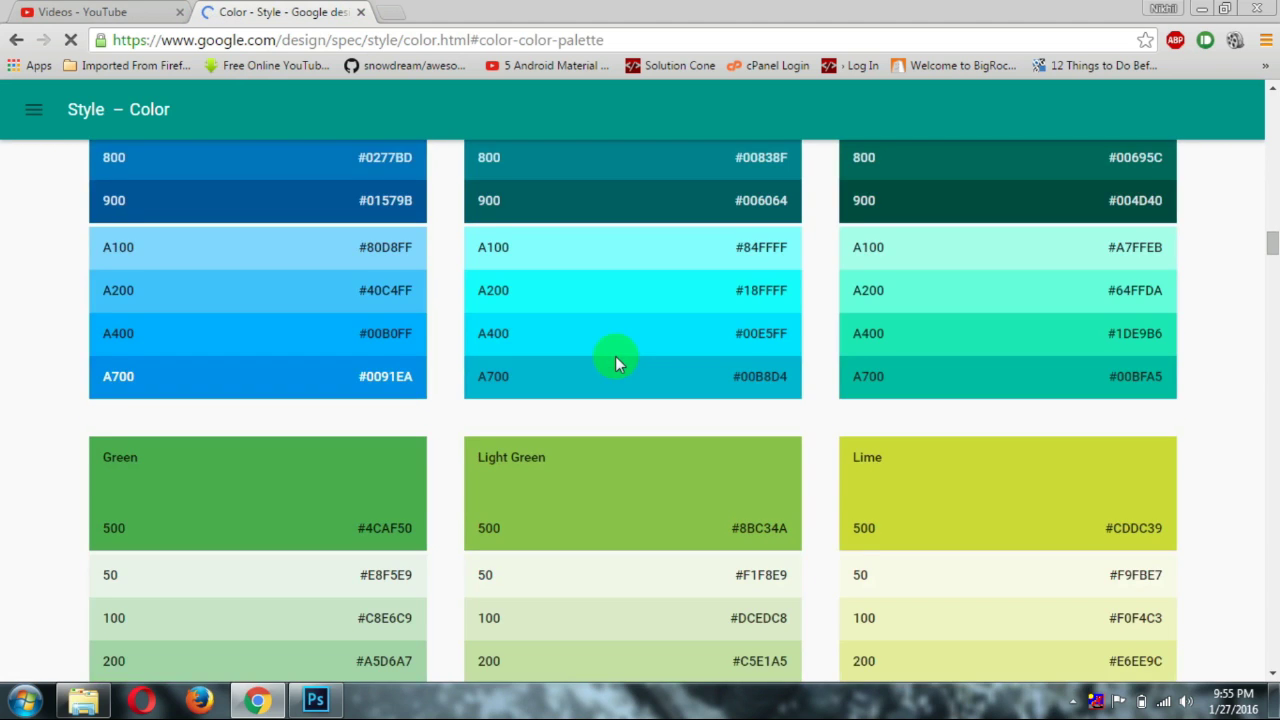
pyautogui.scroll(-13, 615, 362)
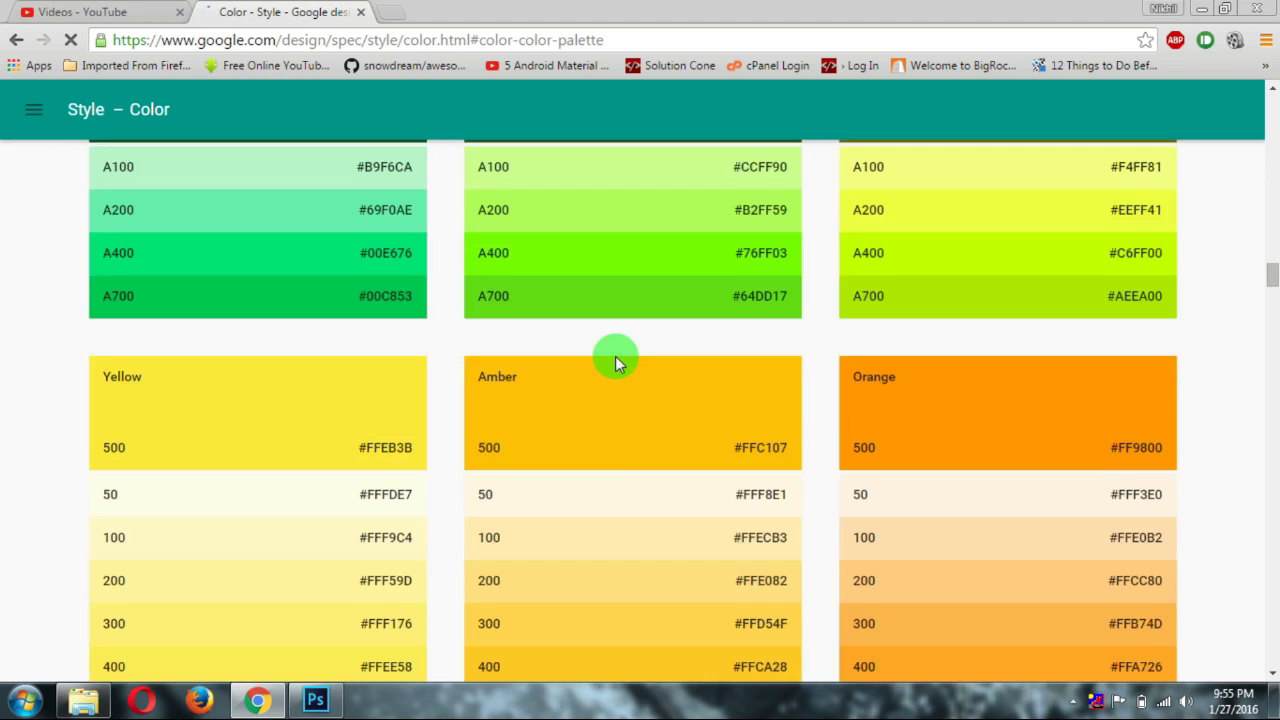
pyautogui.scroll(-3, 615, 362)
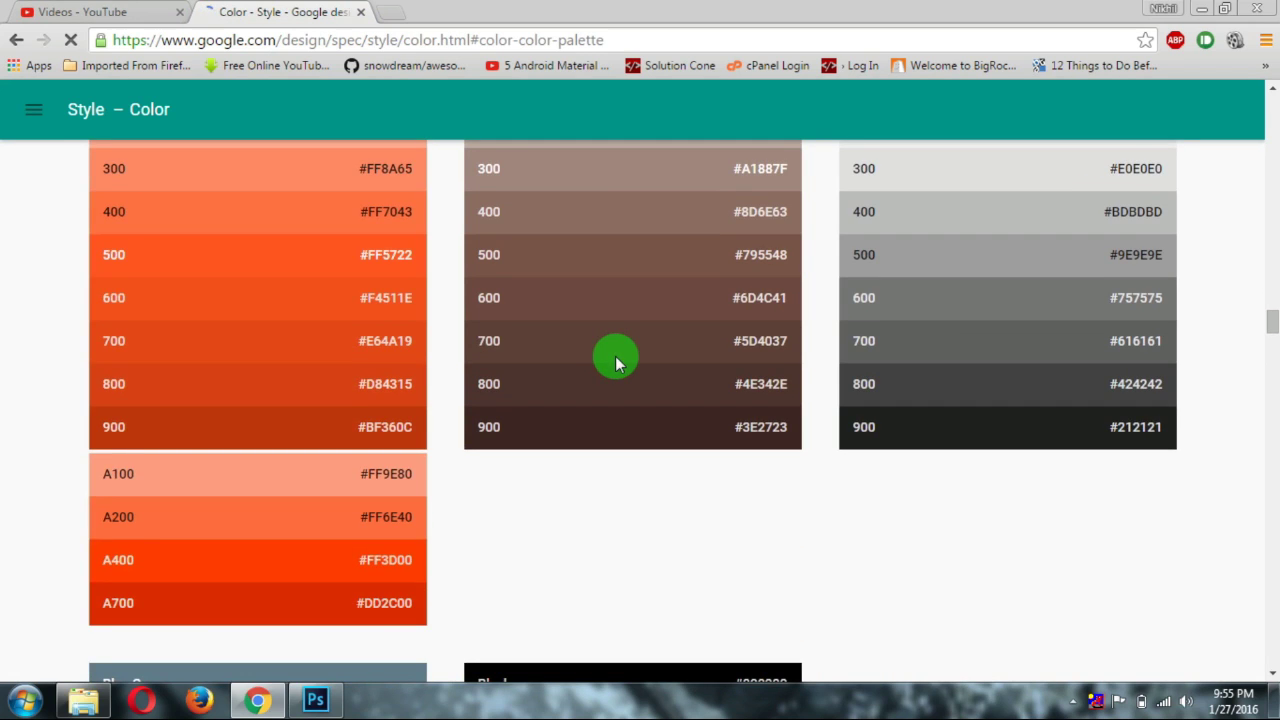
pyautogui.scroll(-7, 616, 362)
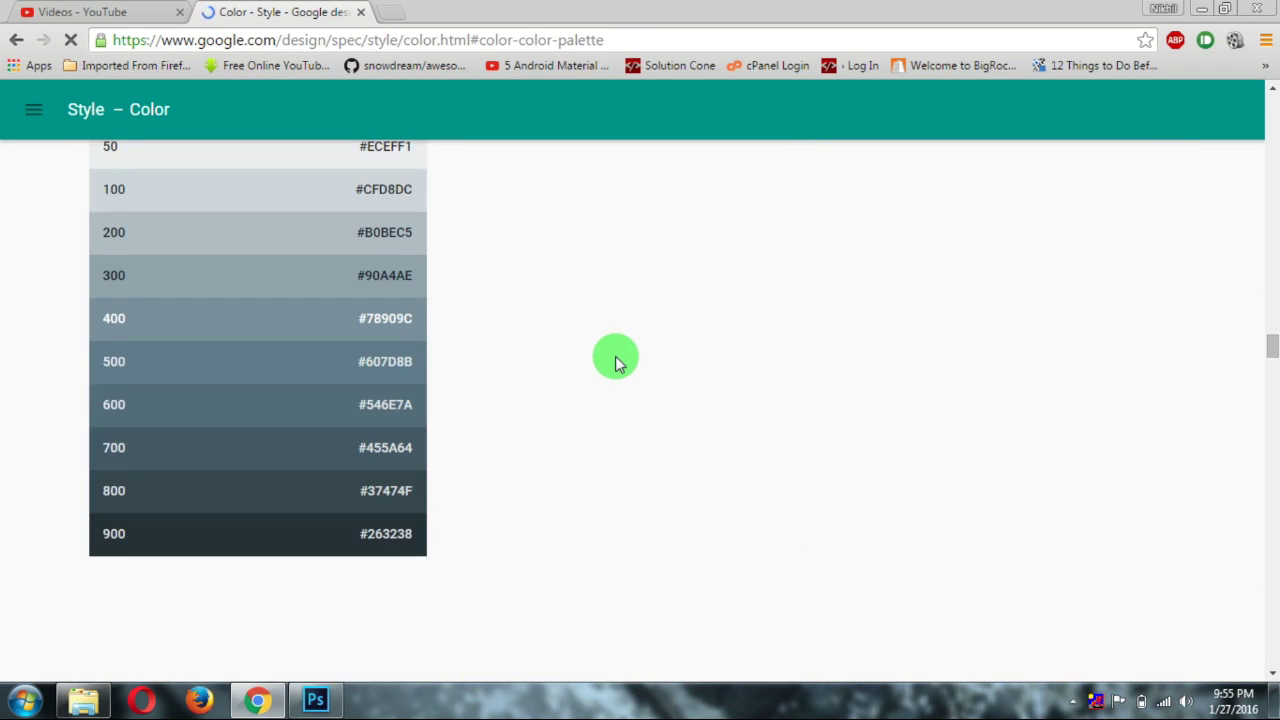
pyautogui.scroll(2, 345, 400)
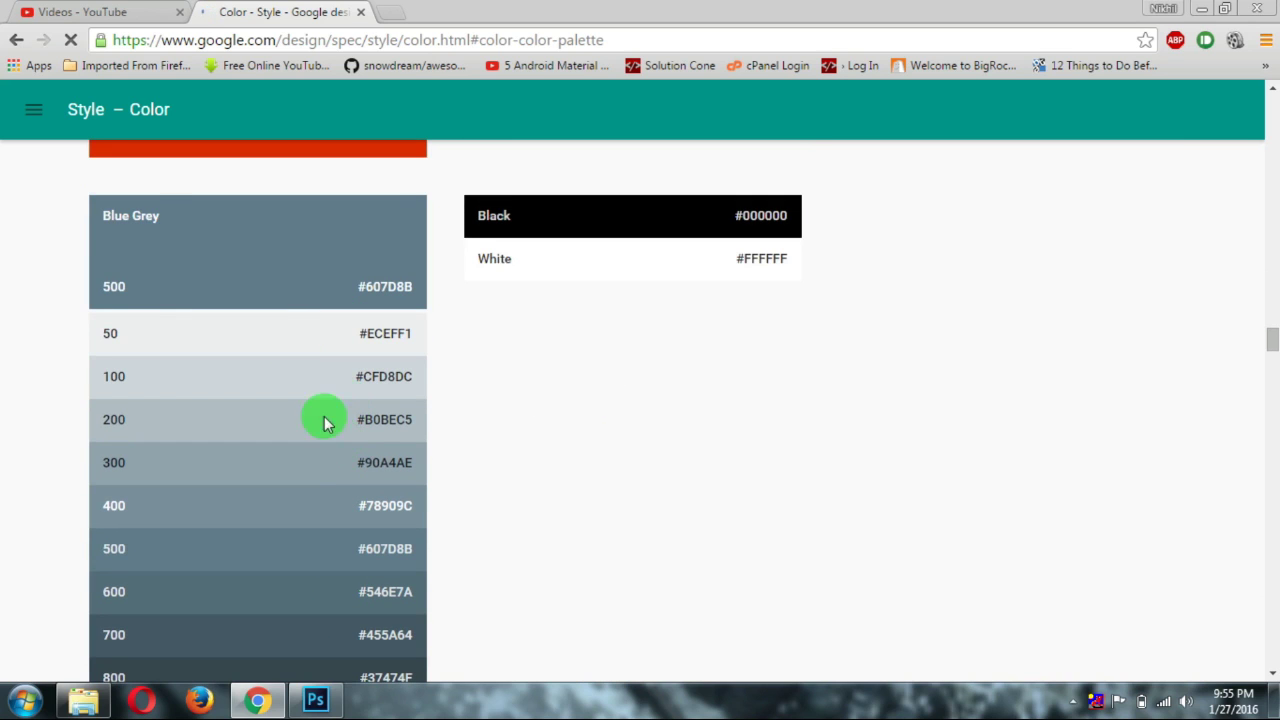
pyautogui.moveTo(108, 214); pyautogui.dragTo(182, 229)
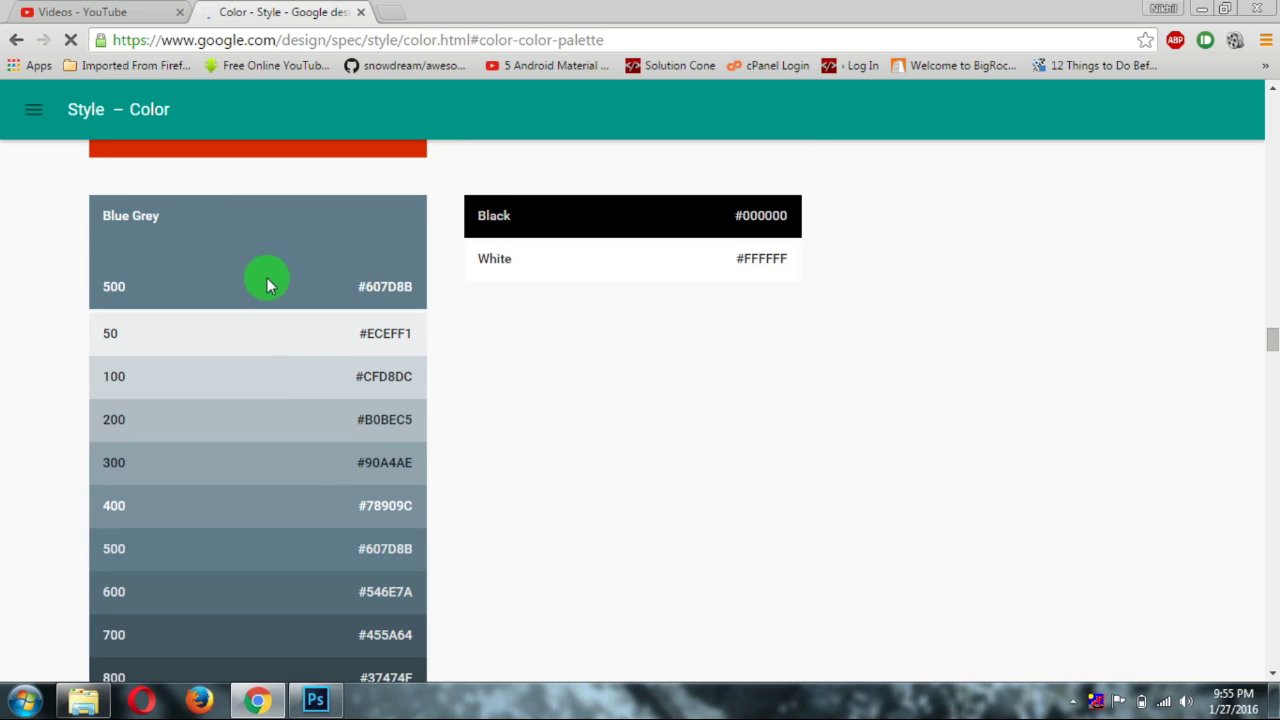
pyautogui.scroll(-1, 266, 280)
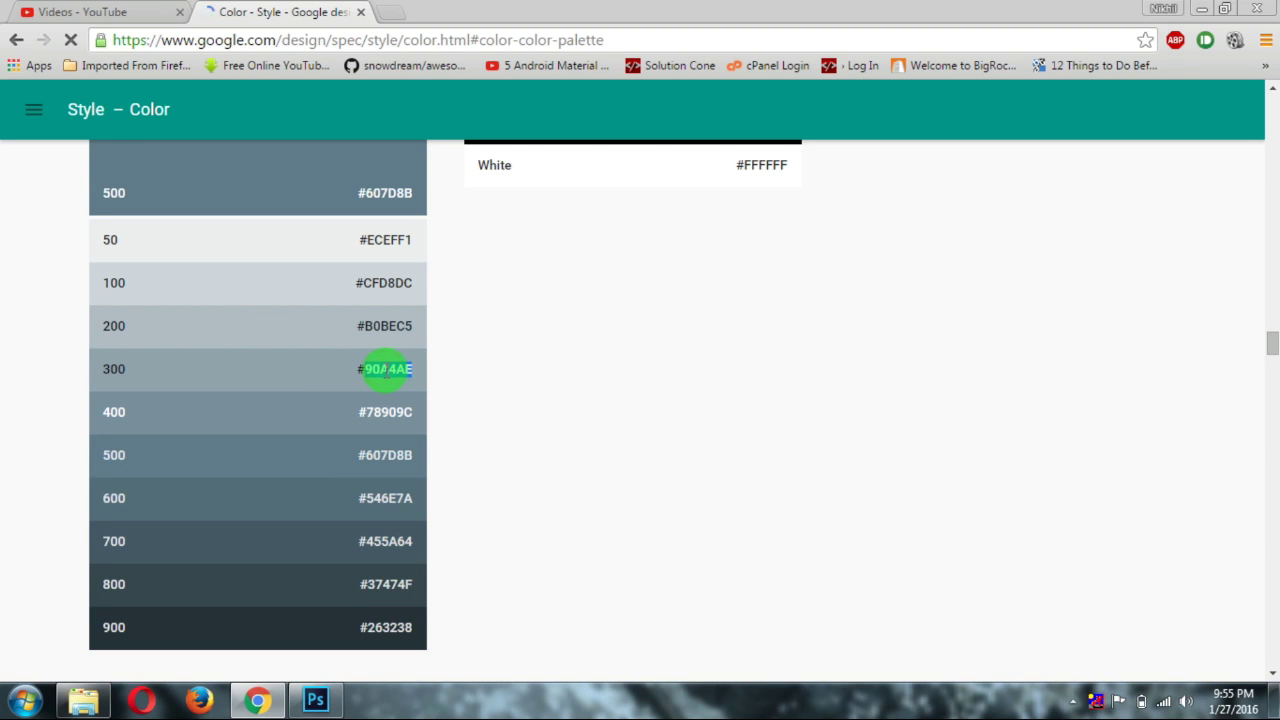
# Step: Paste 90A4AE into Photoshop's foreground Color Picker and confirm it
pyautogui.click(316, 698)
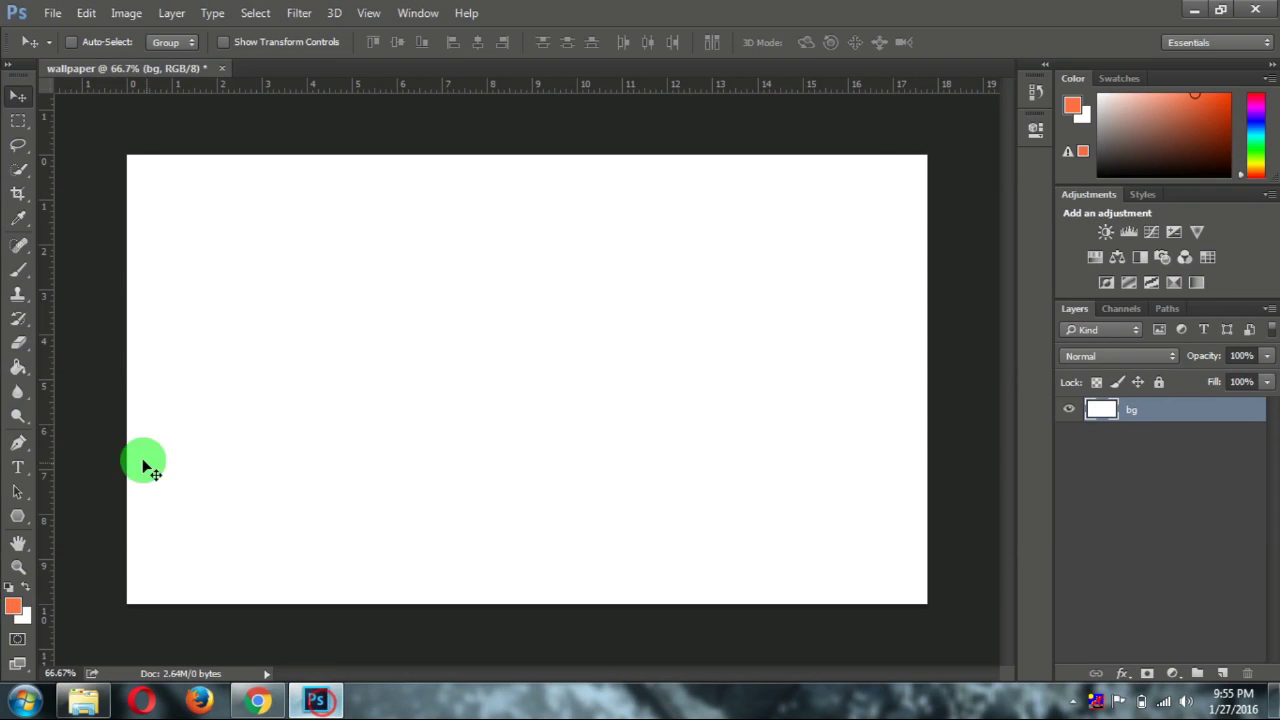
pyautogui.click(15, 605)
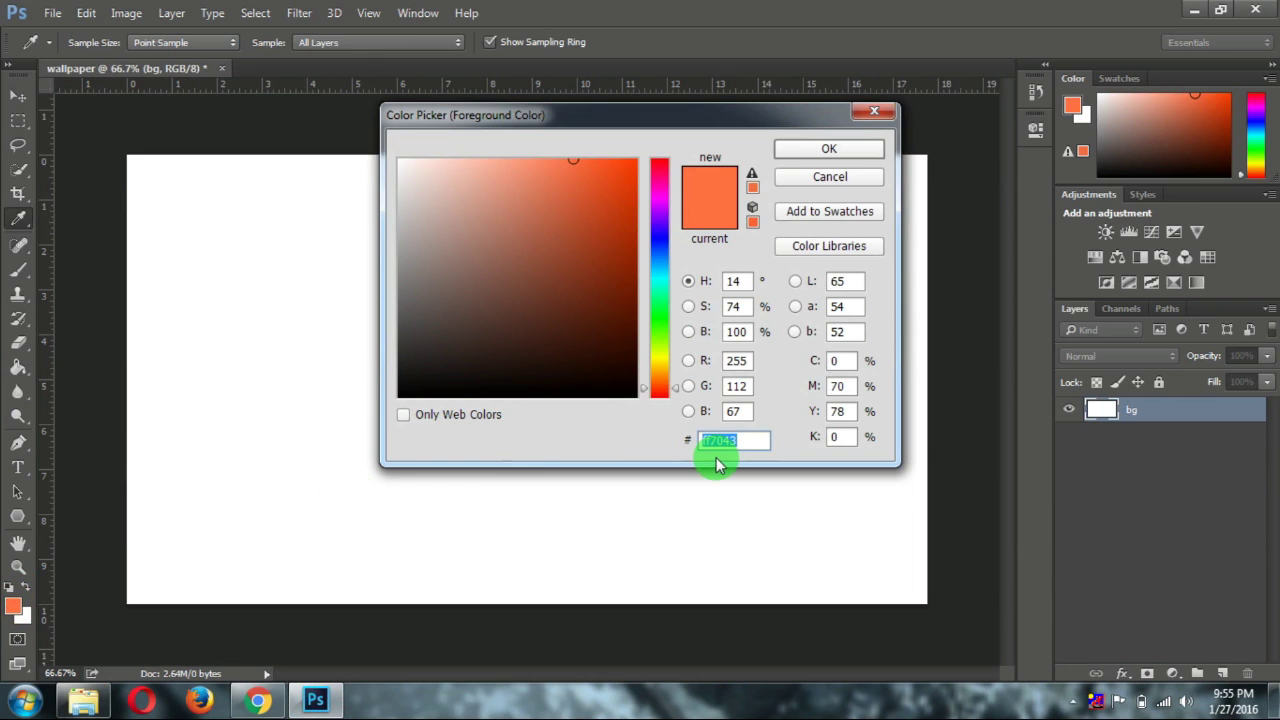
pyautogui.write('90A4AE')
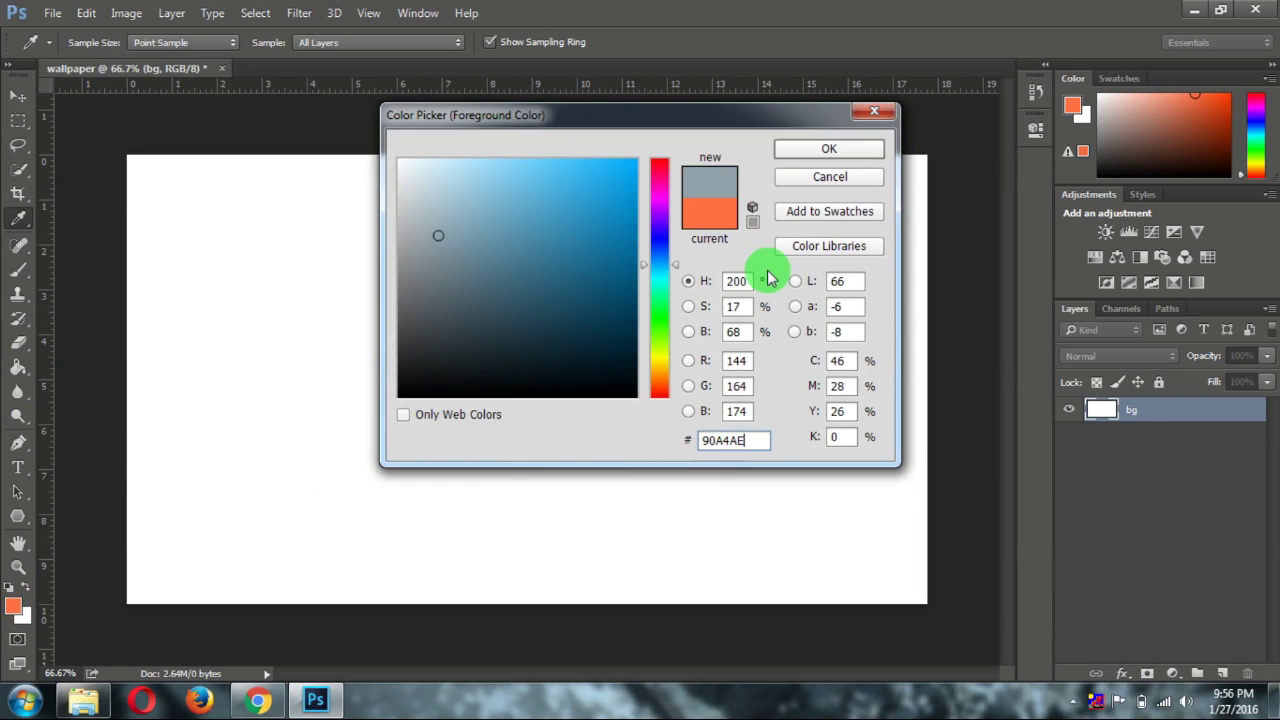
pyautogui.click(797, 152)
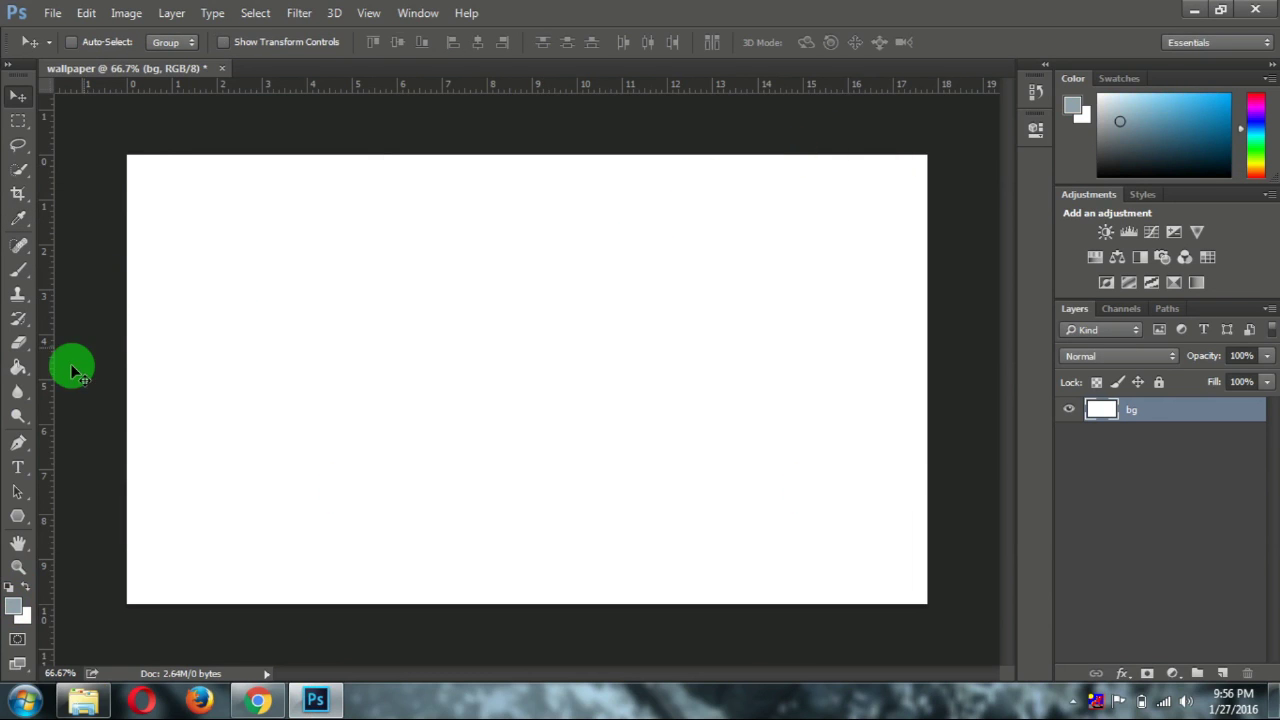
# Step: Draw a large blue-grey Rectangle 1 nearly filling the canvas, leaving a thin white margin
pyautogui.click(19, 367)
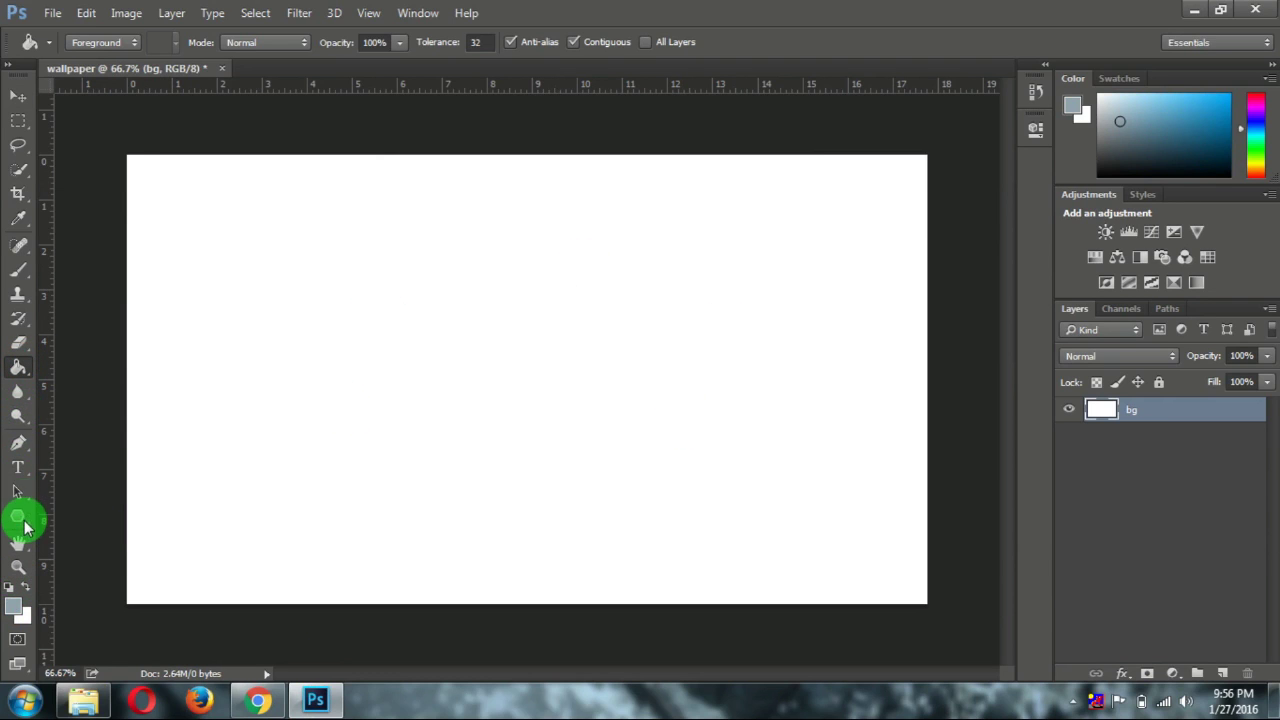
pyautogui.click(18, 515)
pyautogui.click(92, 512)
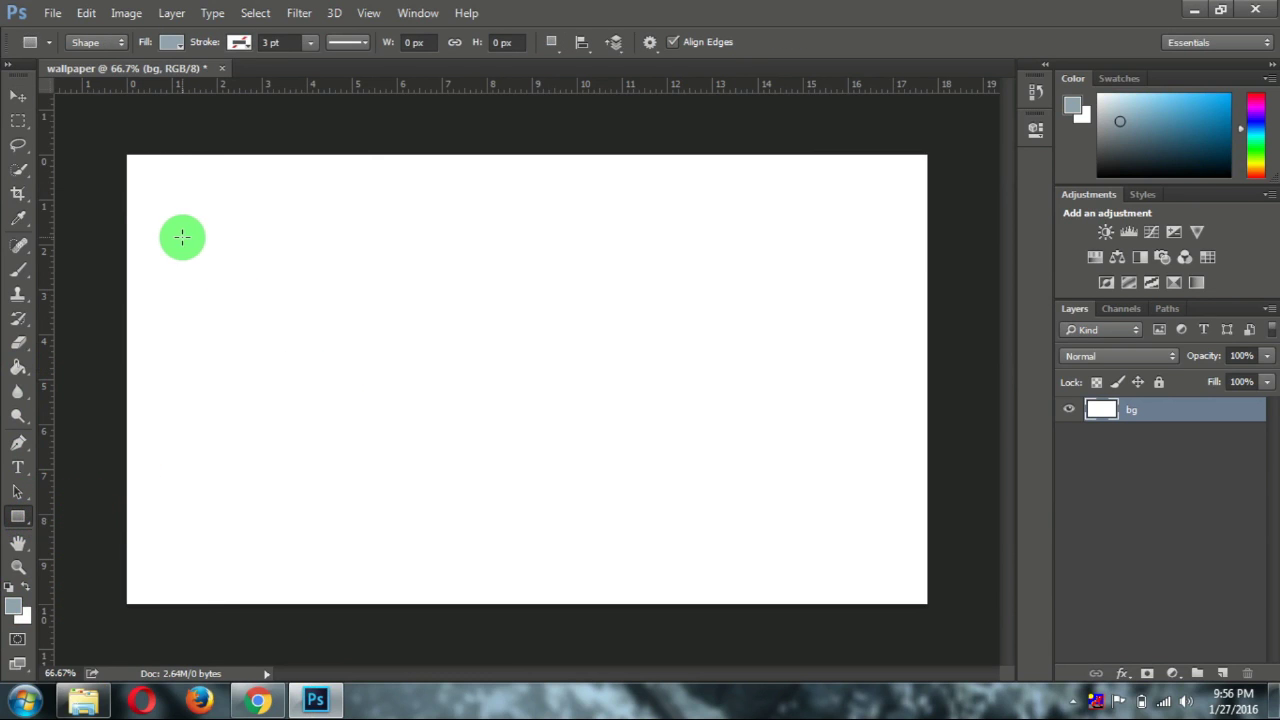
pyautogui.moveTo(152, 172); pyautogui.dragTo(893, 555)
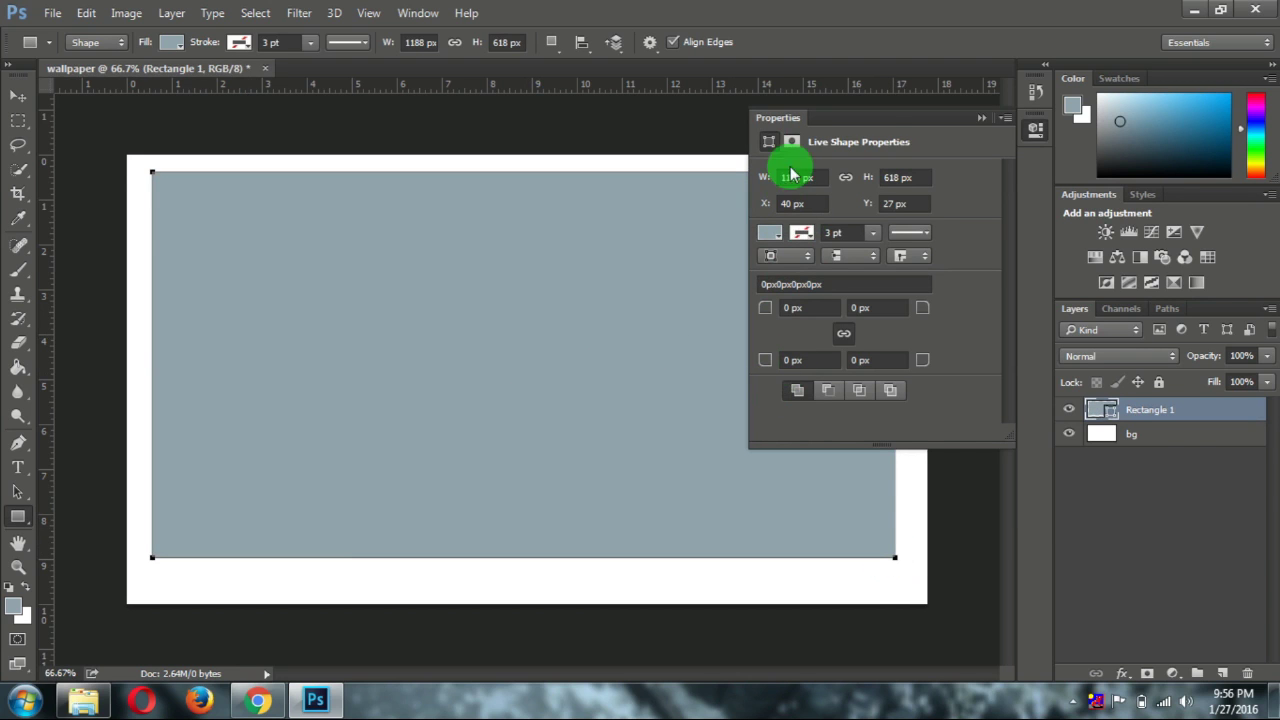
pyautogui.click(980, 118)
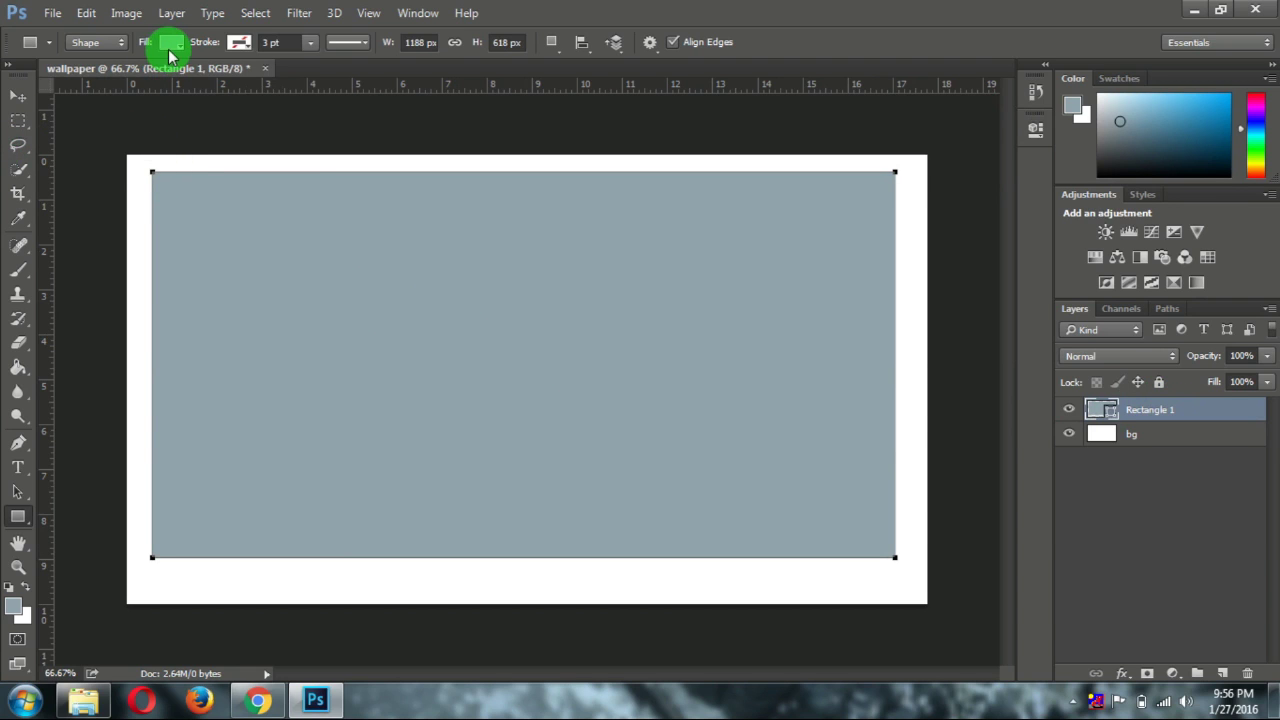
pyautogui.click(19, 99)
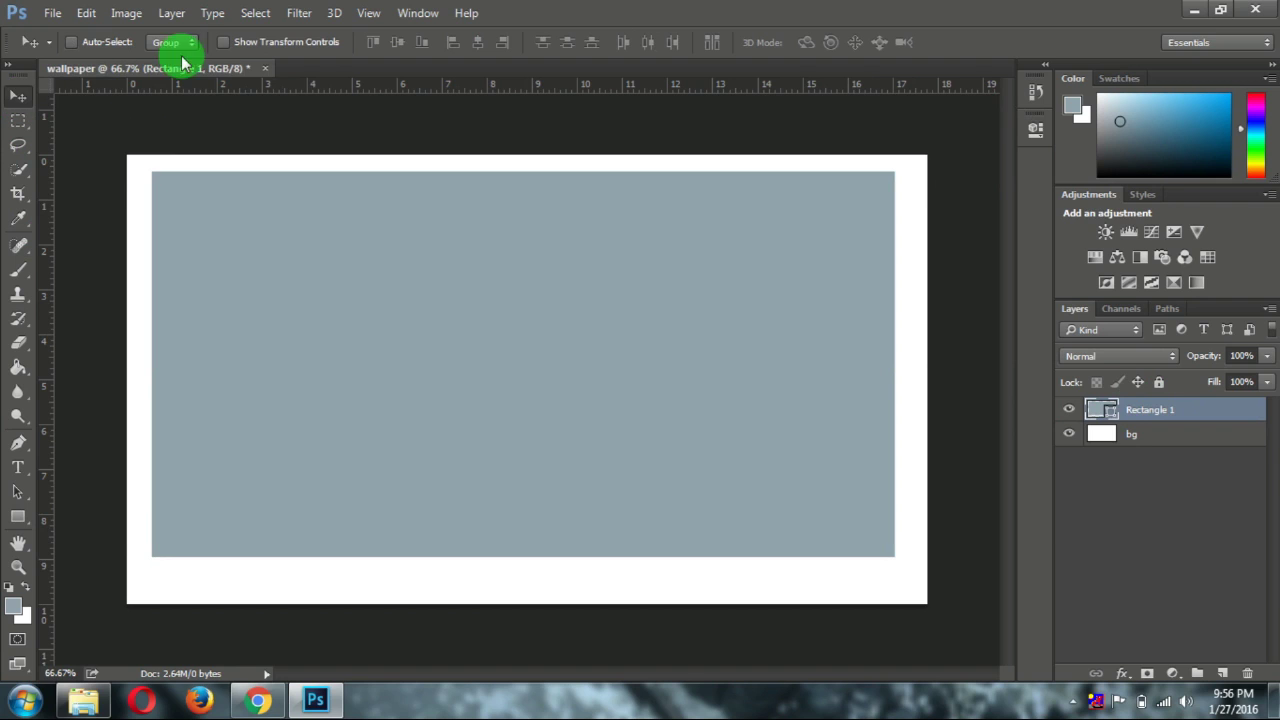
# Step: Rotate Rectangle 1 about -41° into a diagonal band and move it toward the upper left
pyautogui.click(224, 44)
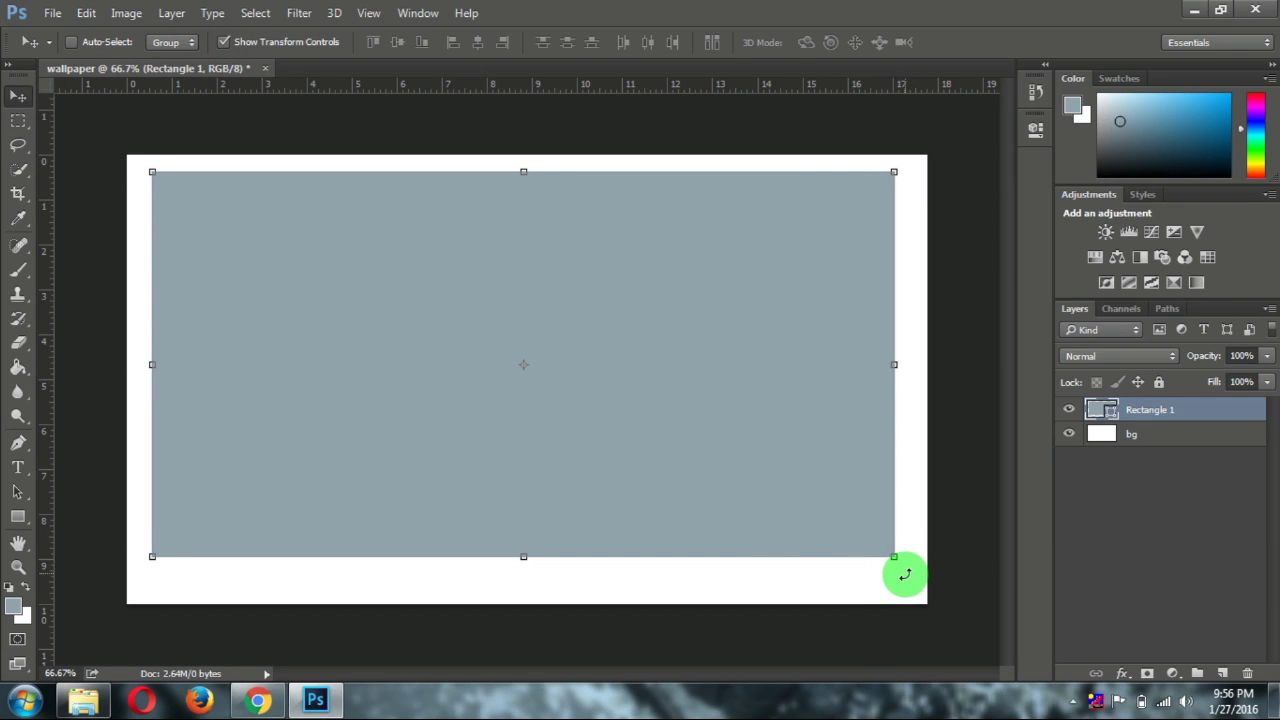
pyautogui.moveTo(905, 574); pyautogui.dragTo(961, 271)
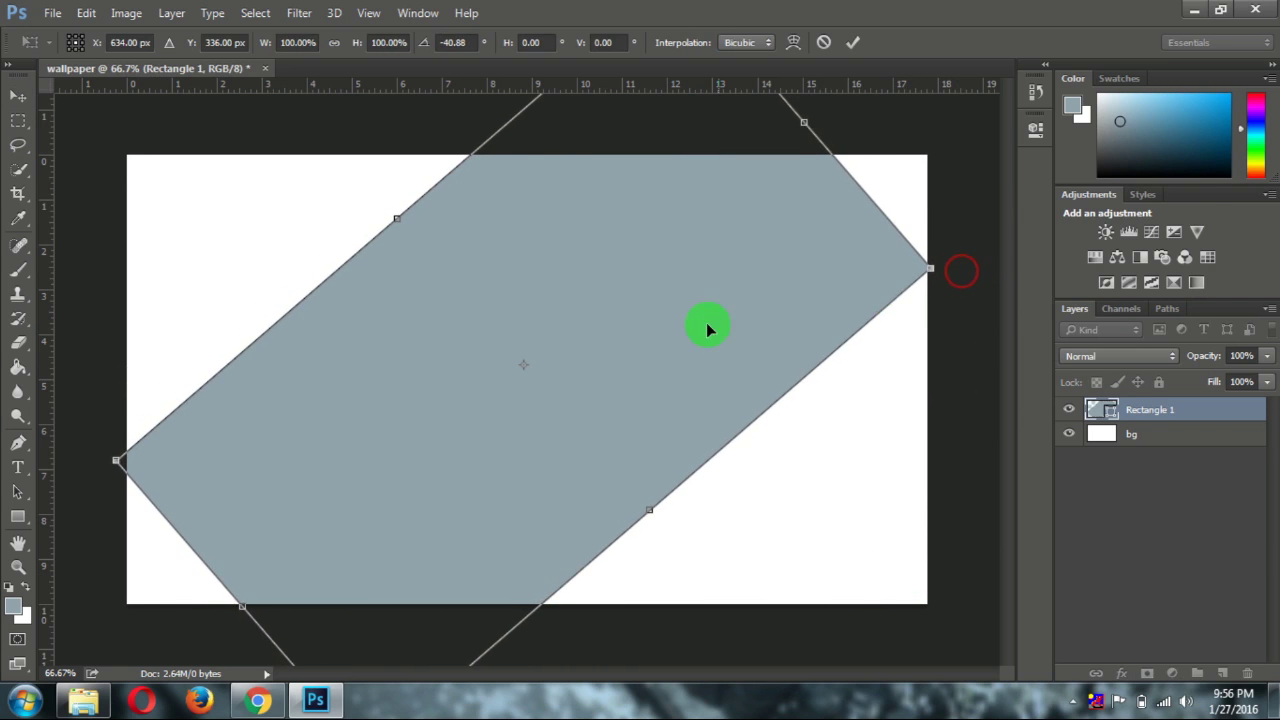
pyautogui.moveTo(668, 358); pyautogui.dragTo(406, 217)
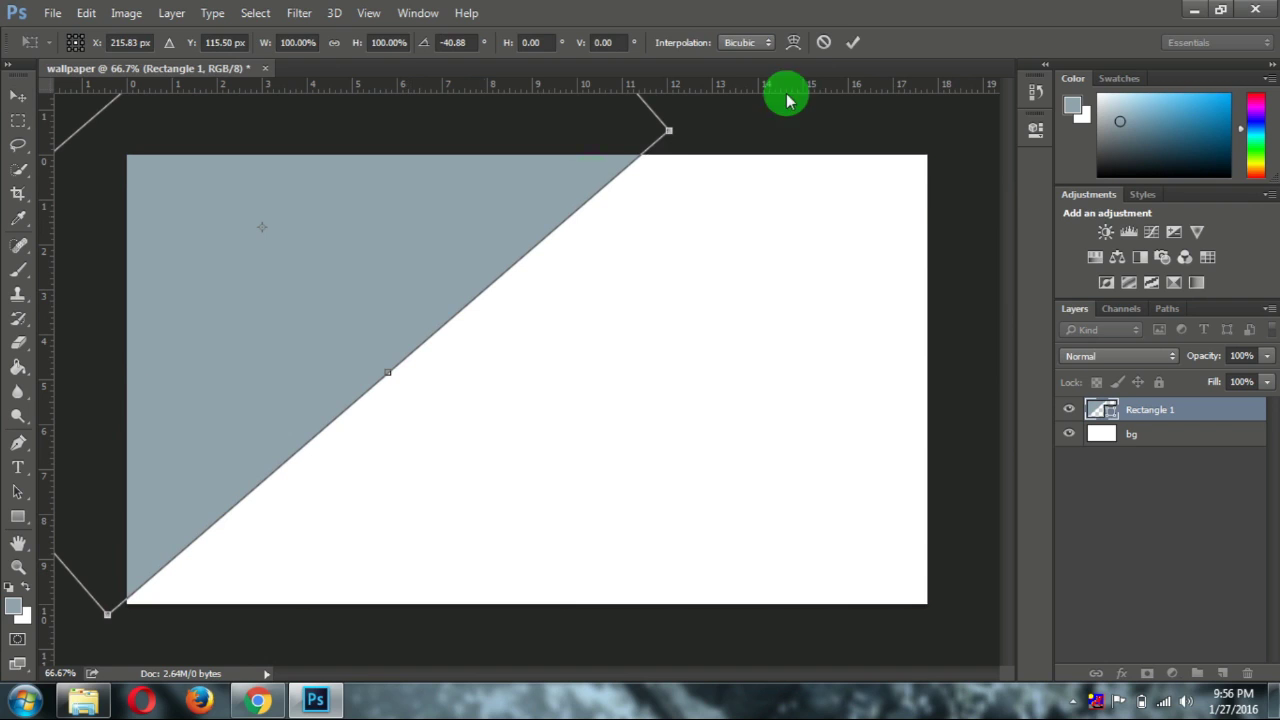
pyautogui.click(851, 50)
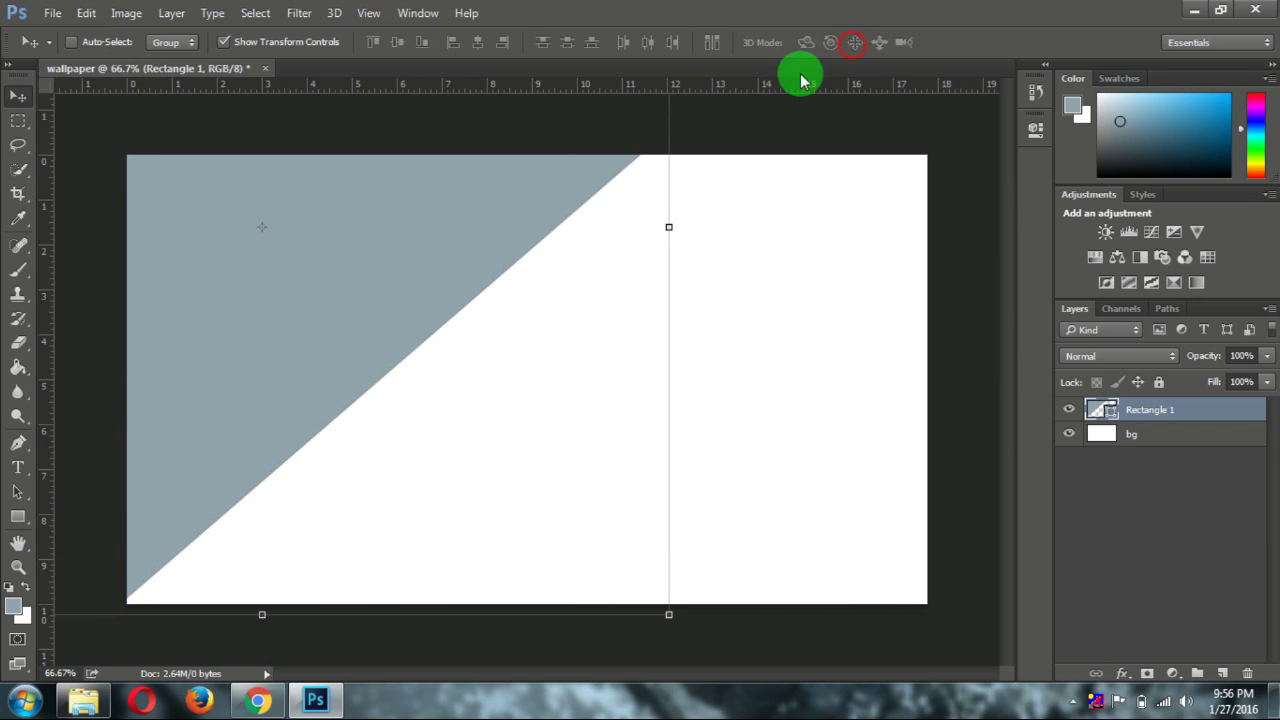
pyautogui.click(224, 42)
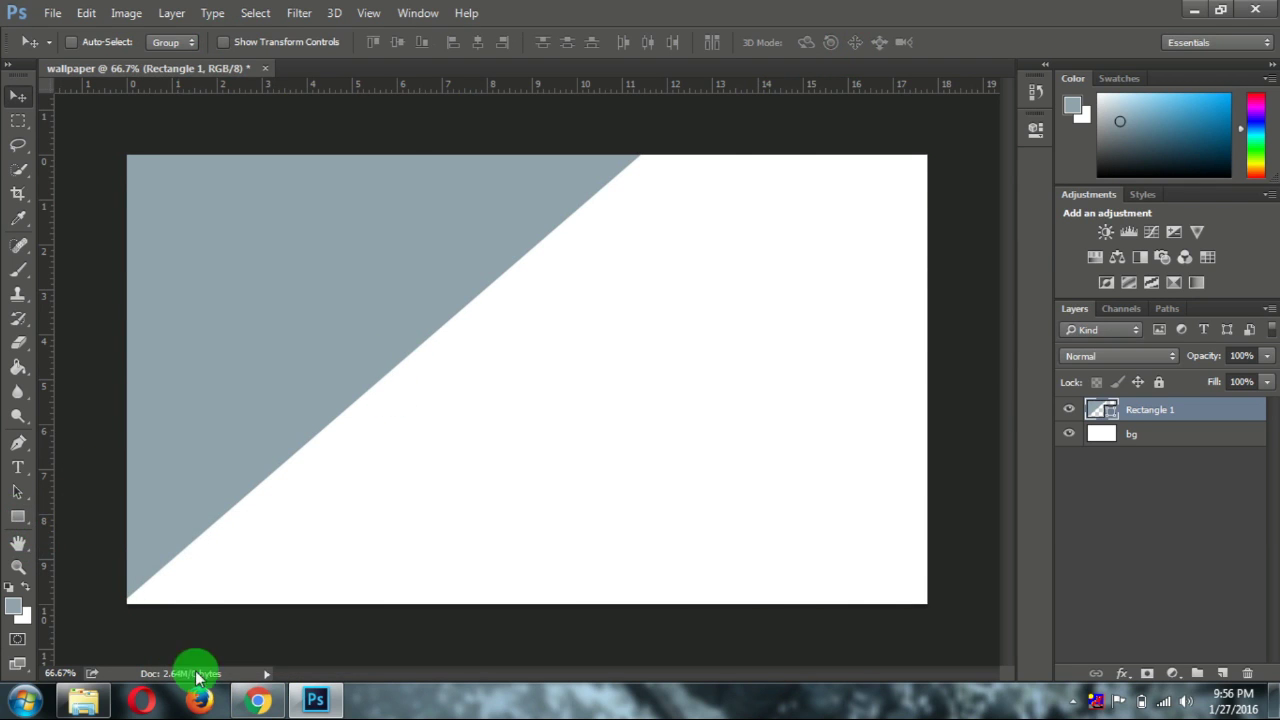
# Step: Select the darker #607D8B hex code on the Material palette page
pyautogui.click(257, 699)
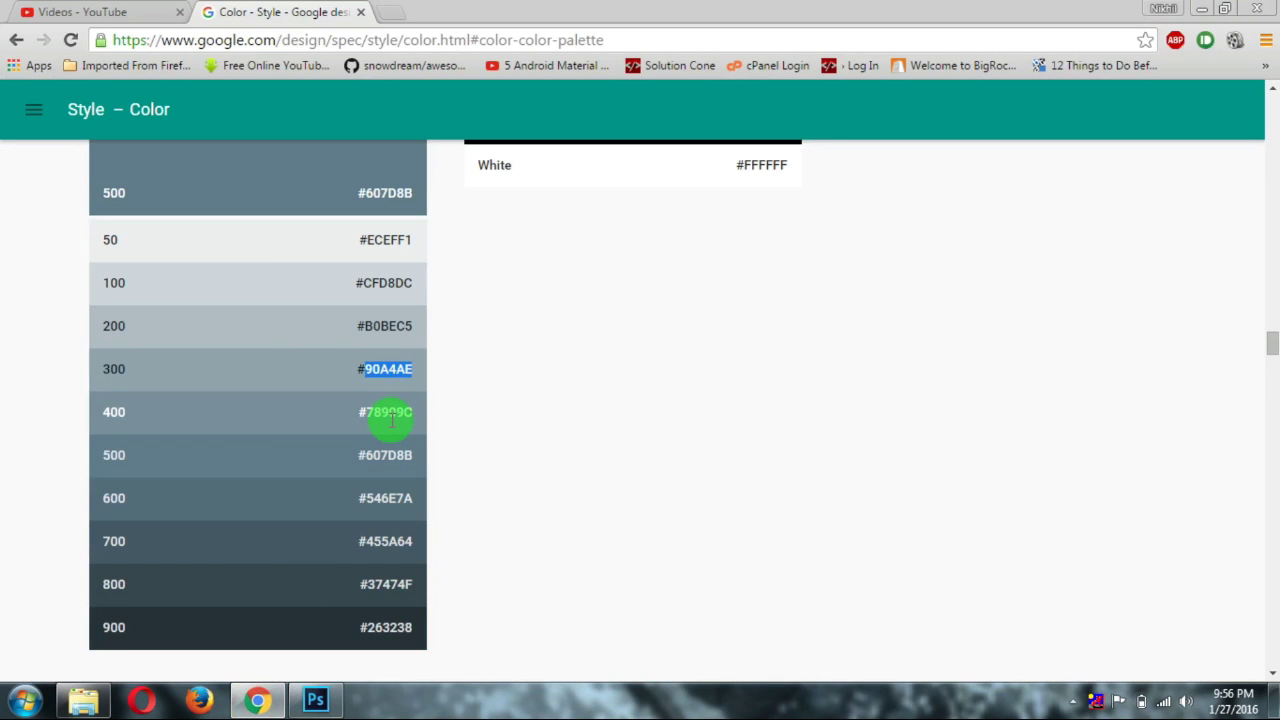
pyautogui.moveTo(388, 458); pyautogui.dragTo(396, 463)
pyautogui.hotkey('ctrl', 'c')
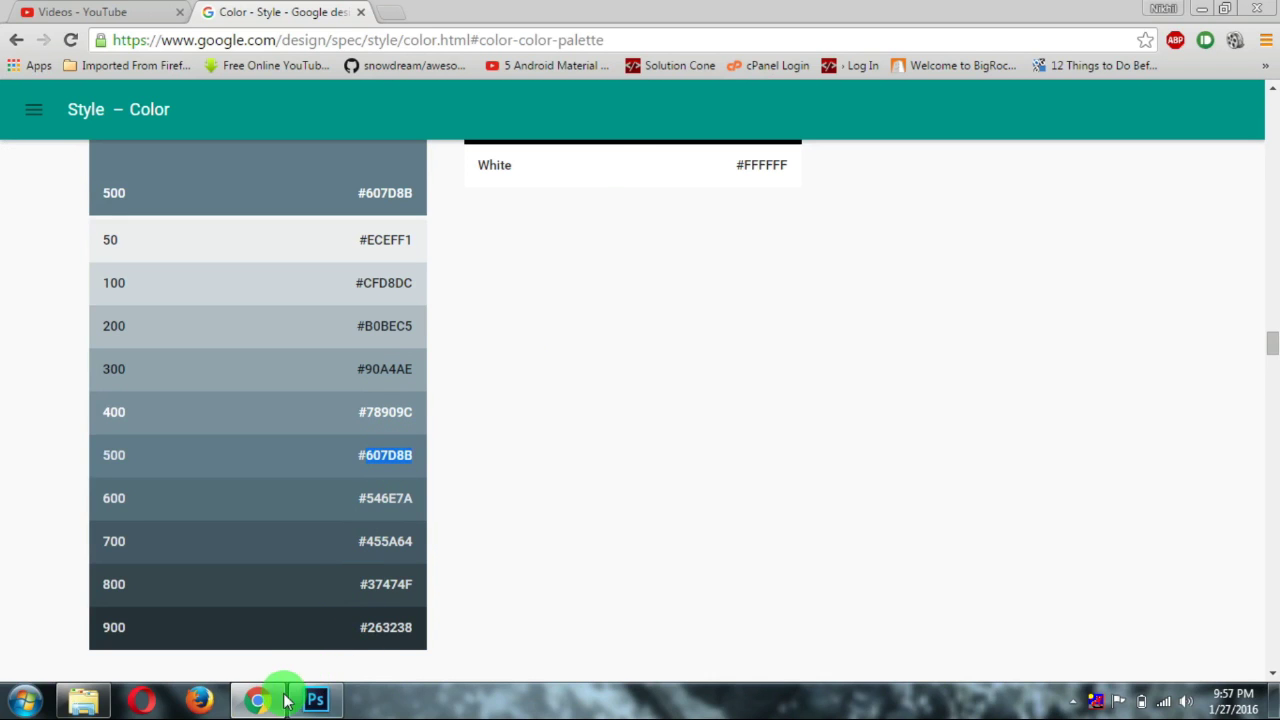
pyautogui.click(257, 699)
# Step: Set the foreground colour to #607D8B
pyautogui.click(14, 602)
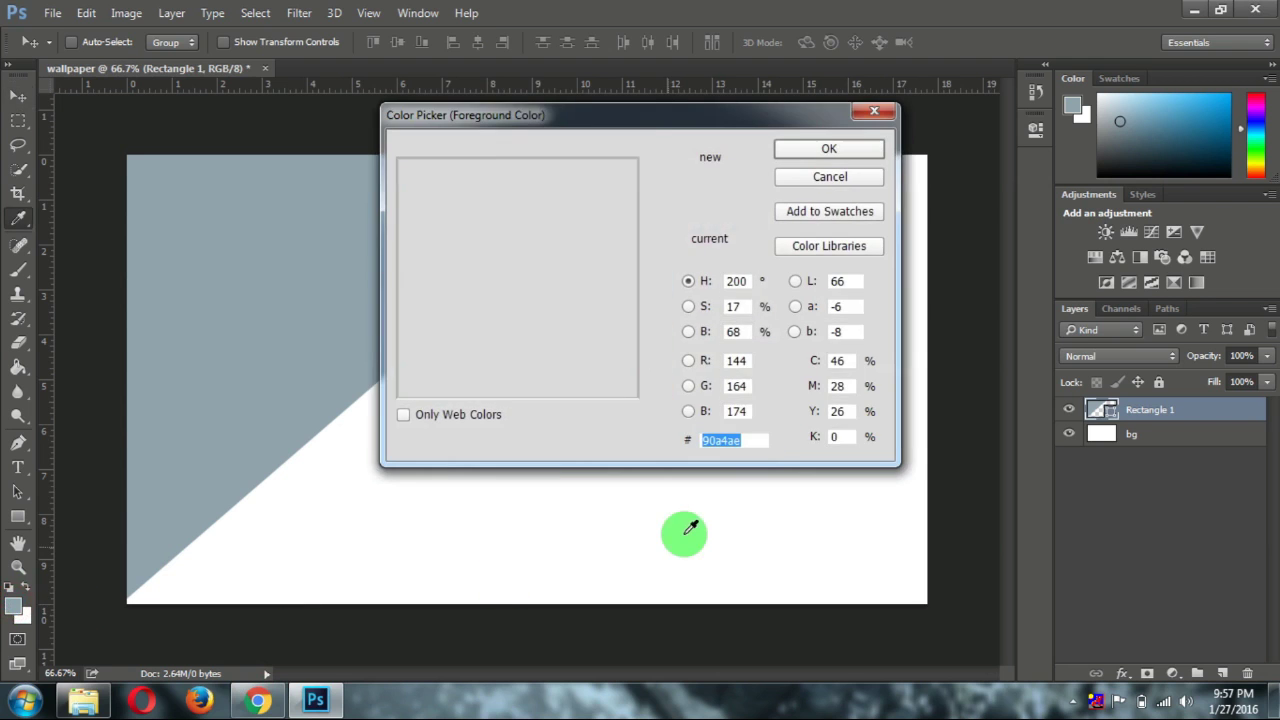
pyautogui.hotkey('ctrl', 'v')
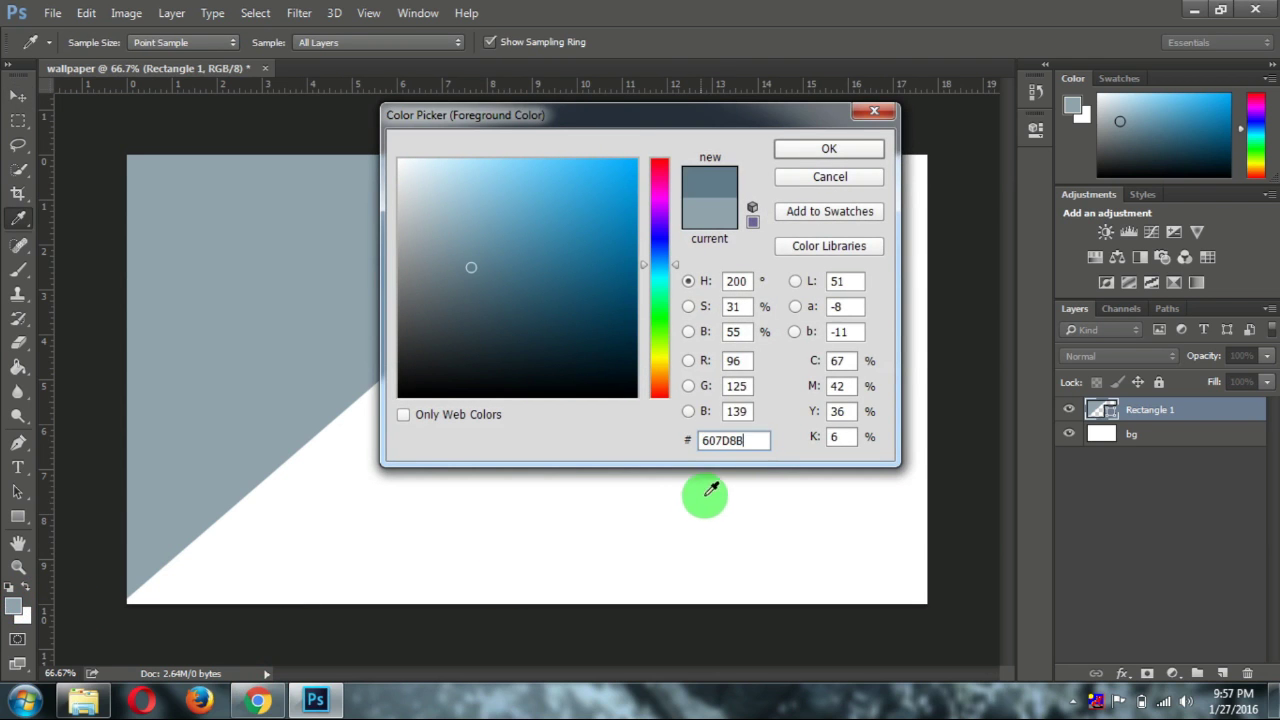
pyautogui.click(803, 150)
# Step: Draw a second large rectangle, Rectangle 2, covering most of the canvas
pyautogui.click(17, 517)
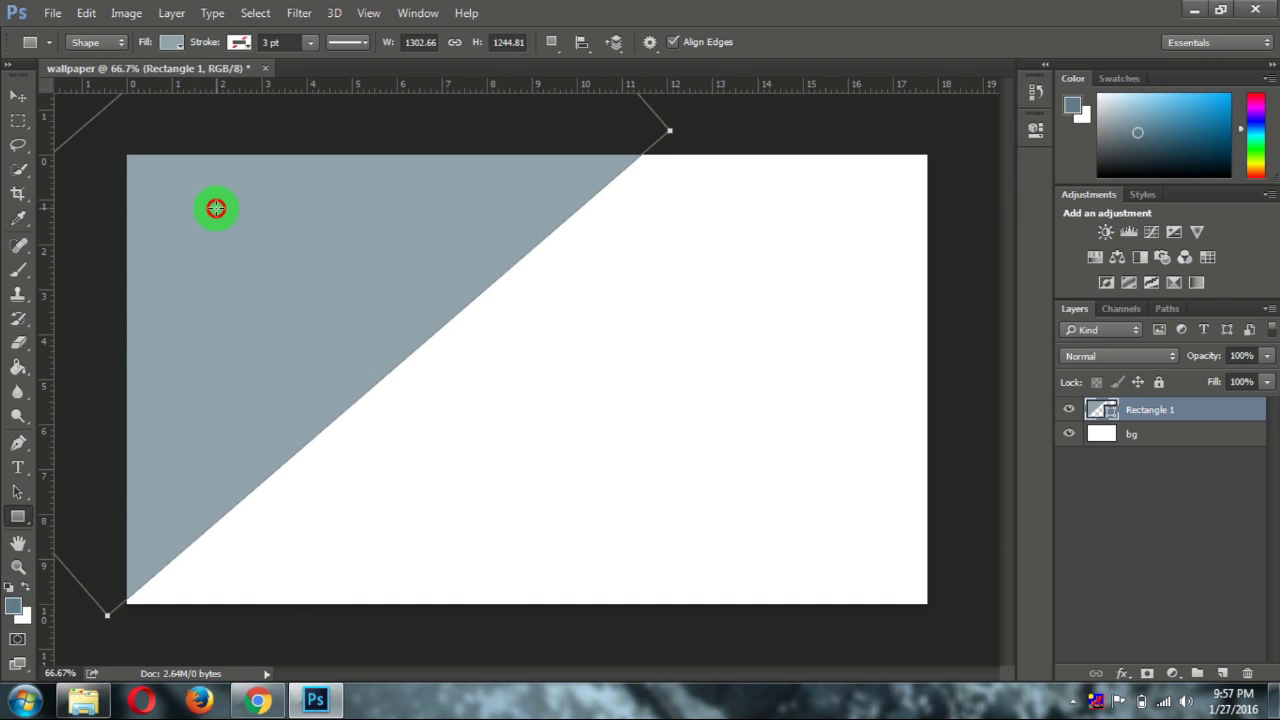
pyautogui.moveTo(216, 208); pyautogui.dragTo(1130, 692)
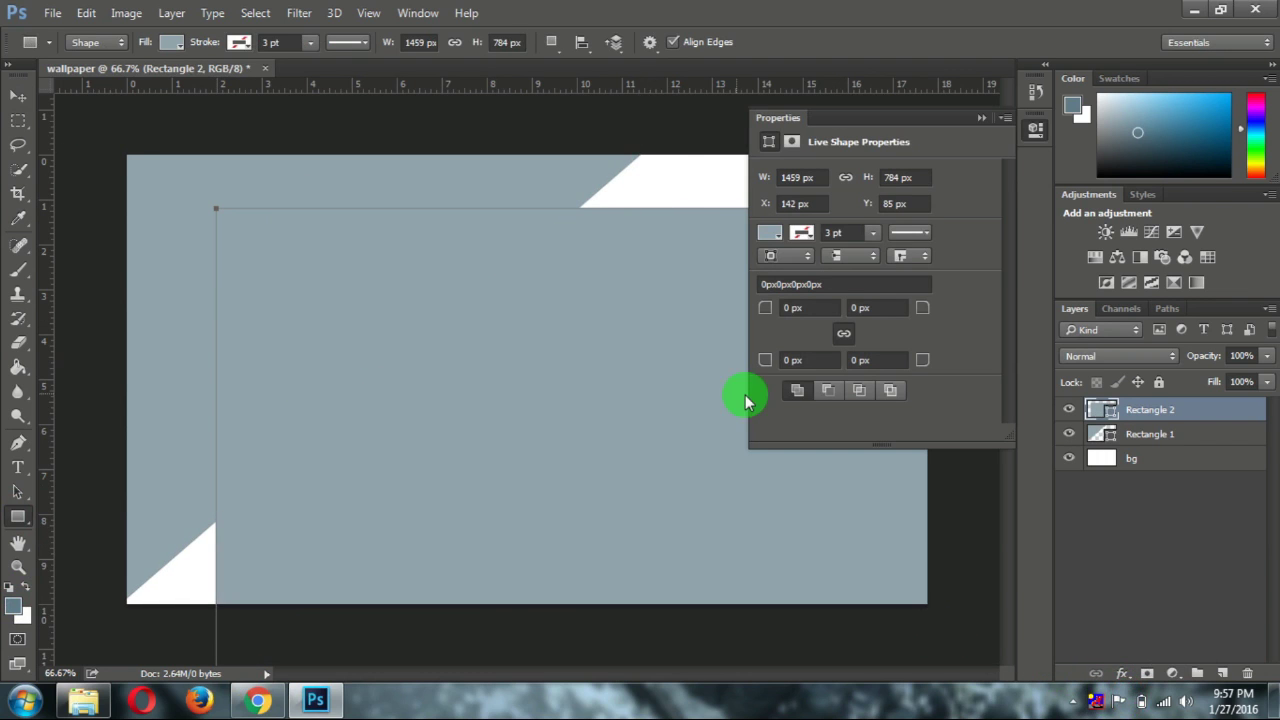
pyautogui.click(981, 119)
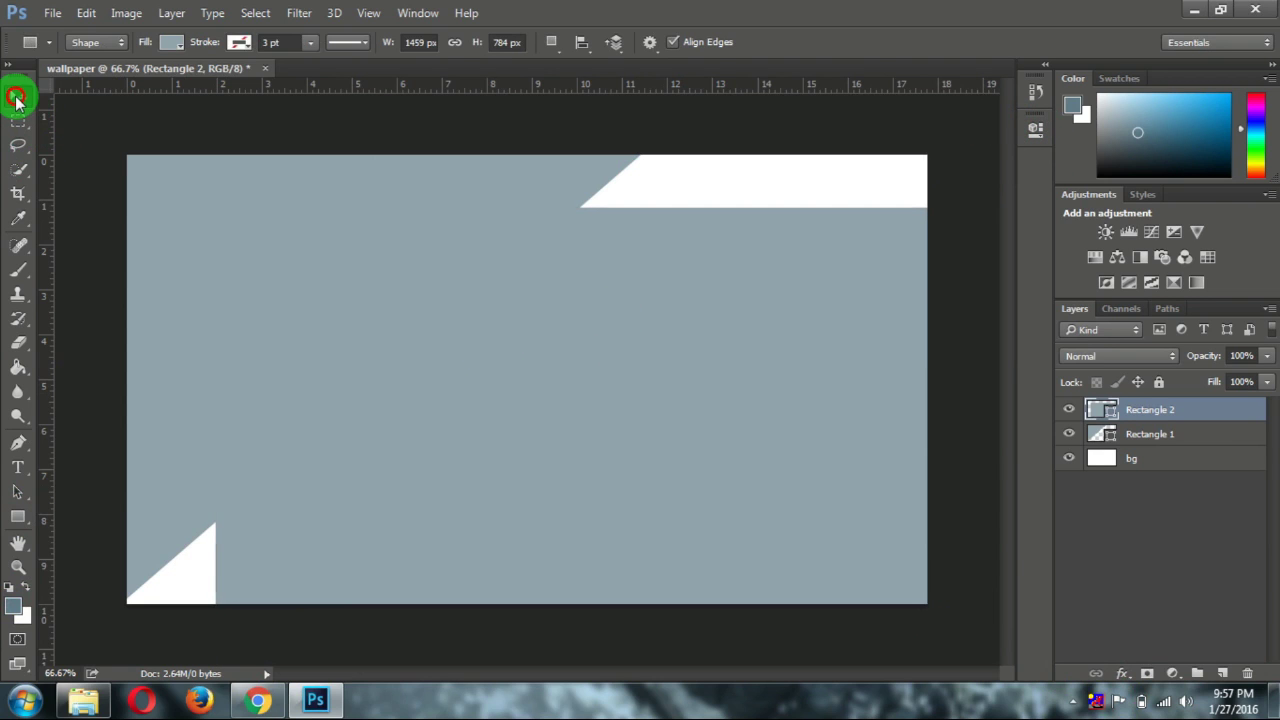
pyautogui.click(18, 96)
# Step: Nudge Rectangle 2 slightly lower, check the foreground colour, and select the Rectangle 2 layer
pyautogui.moveTo(645, 405); pyautogui.dragTo(600, 434)
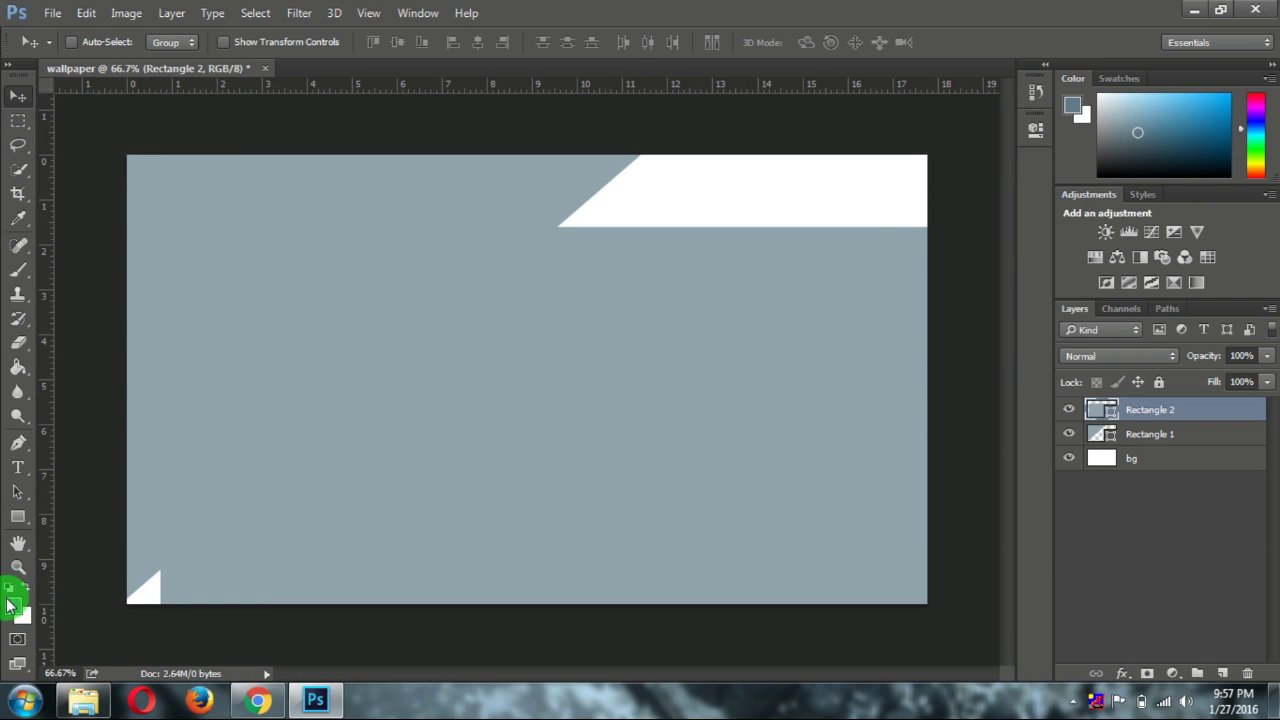
pyautogui.click(14, 608)
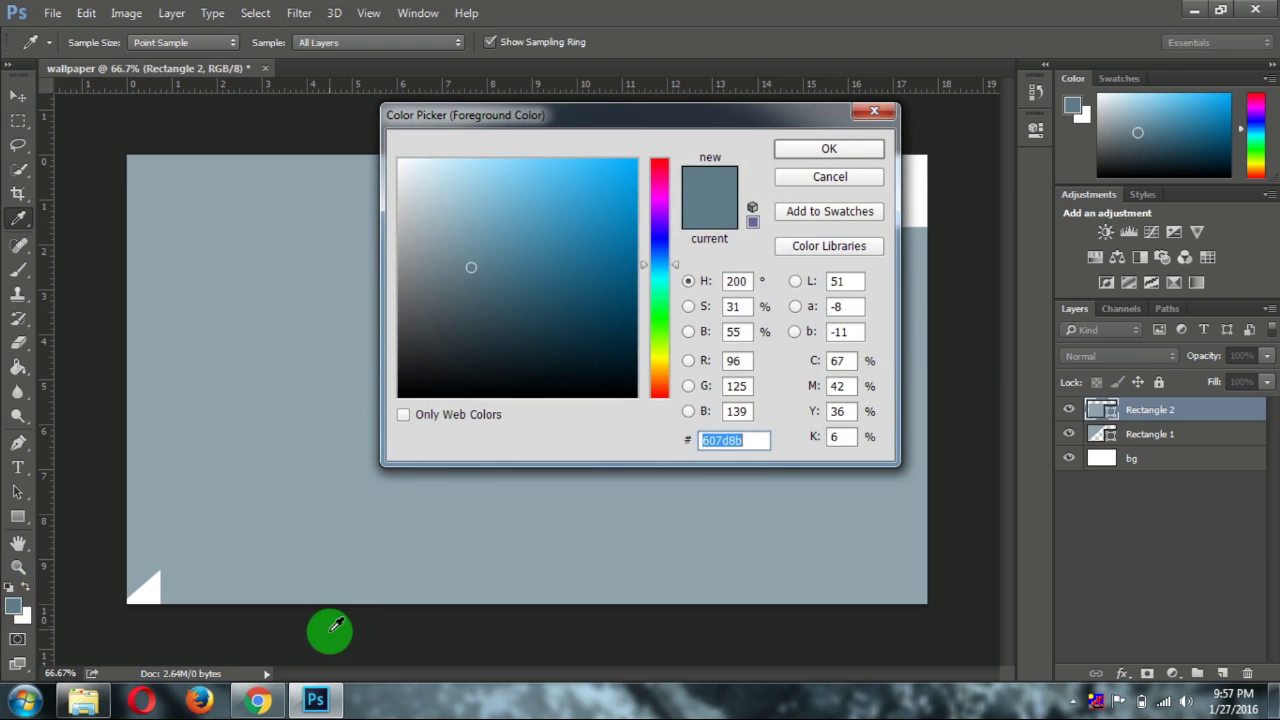
pyautogui.click(786, 148)
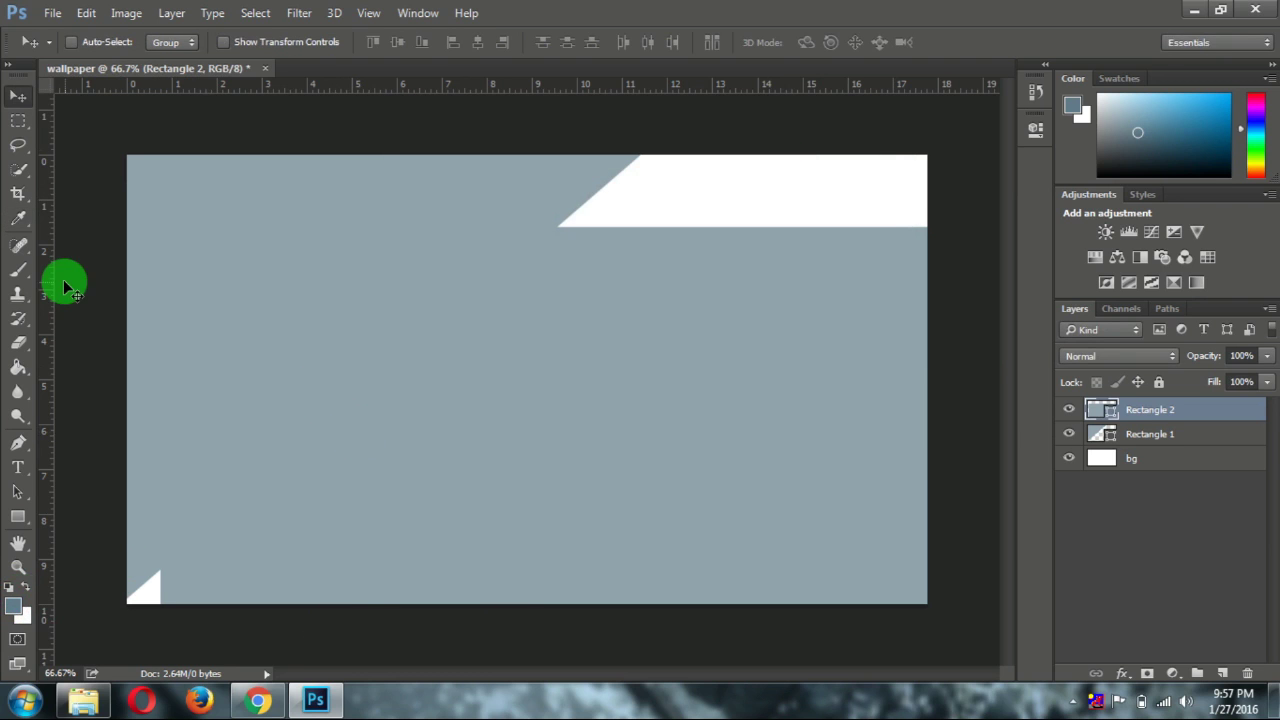
pyautogui.click(18, 368)
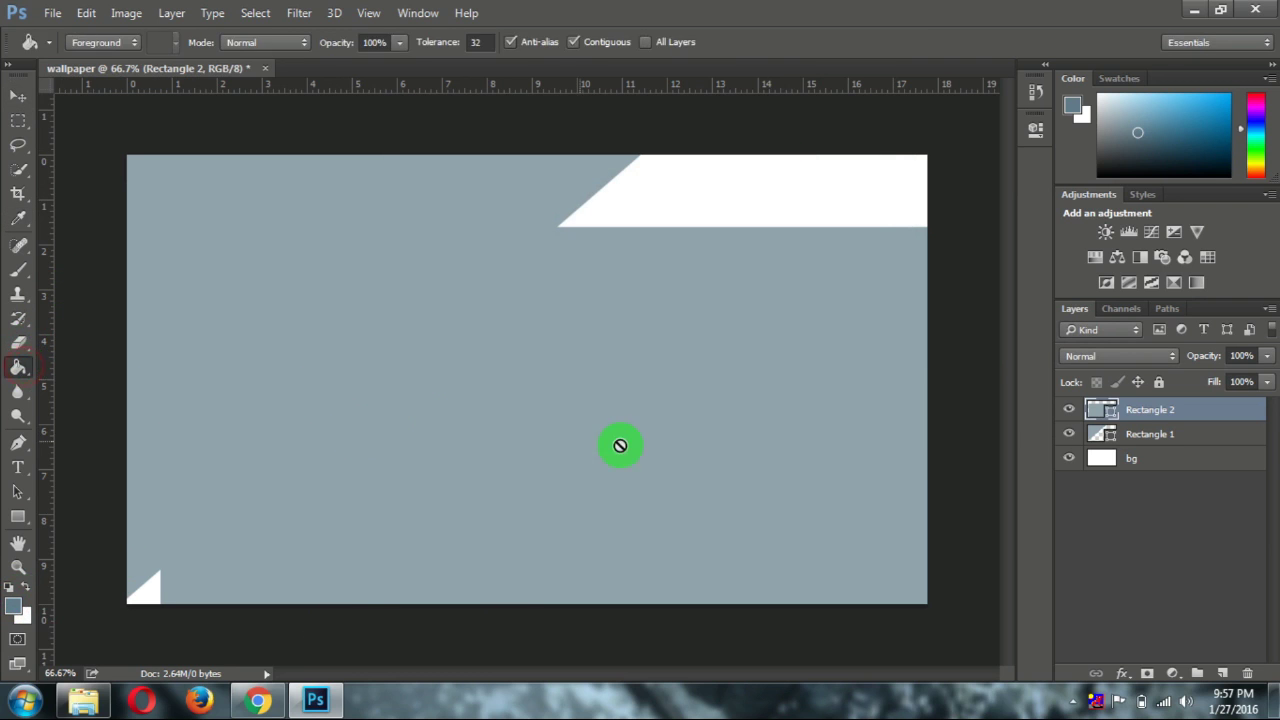
pyautogui.click(1152, 410)
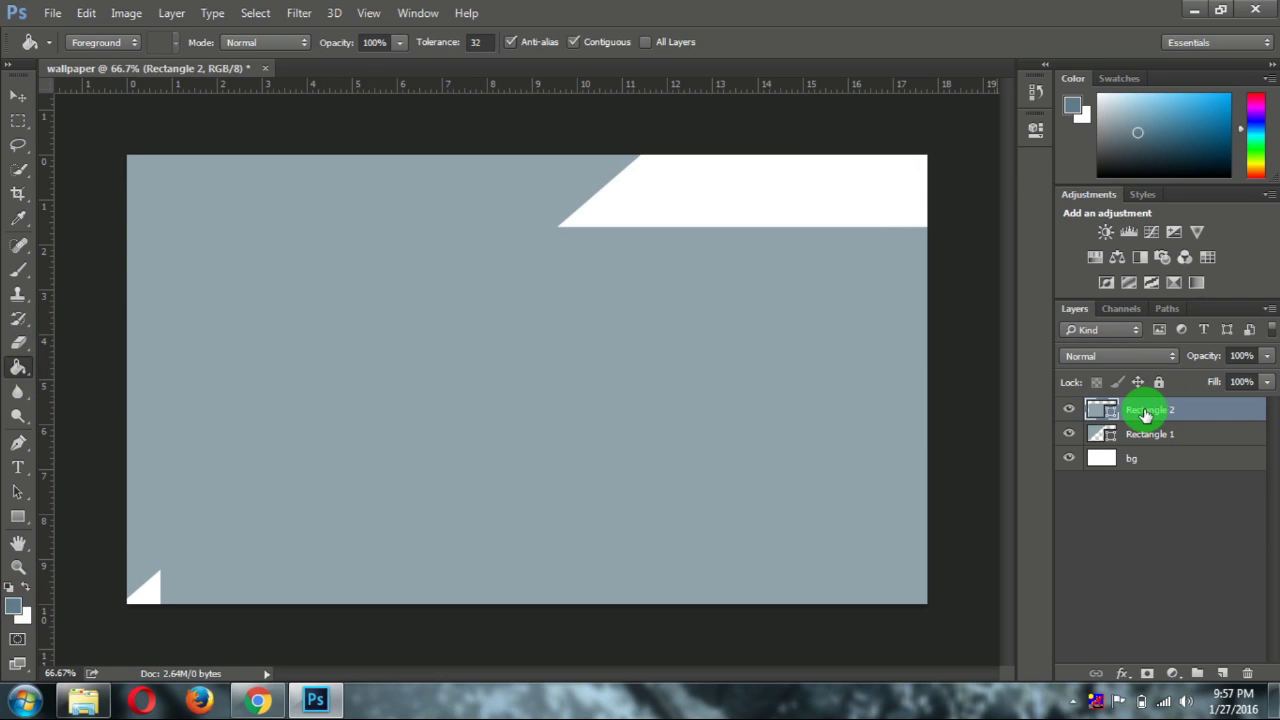
pyautogui.click(18, 97)
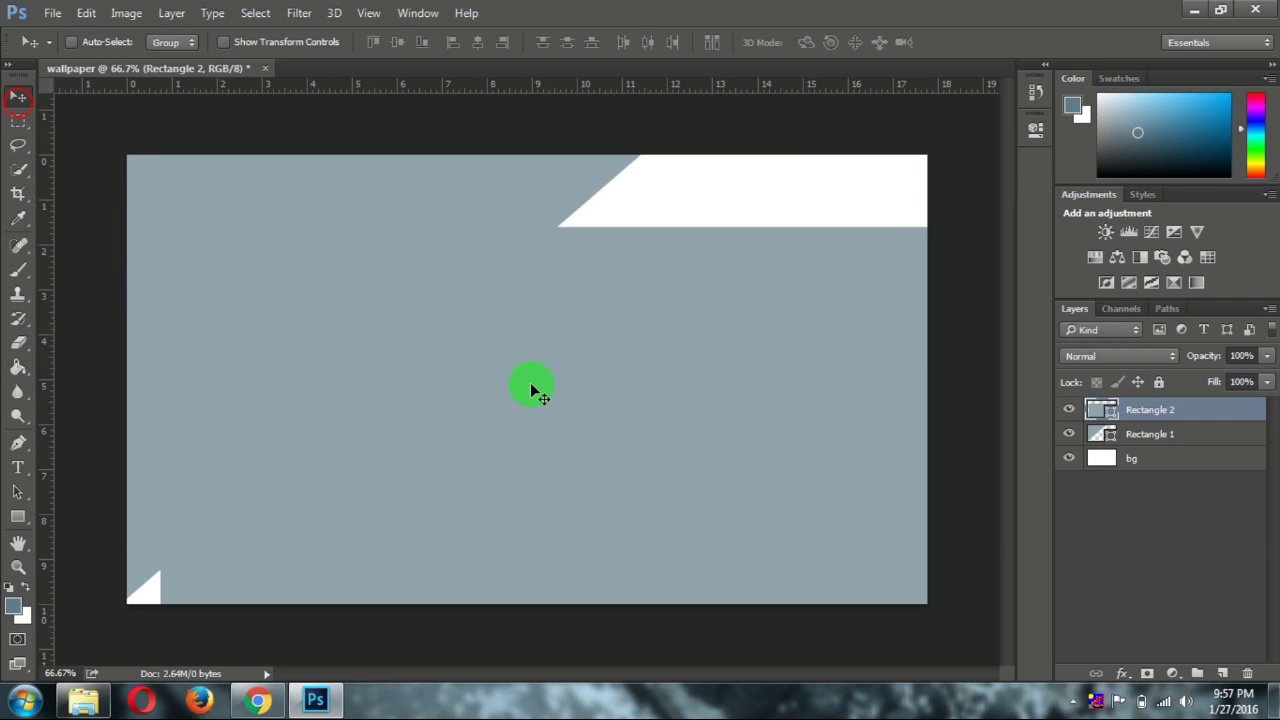
# Step: Rotate Rectangle 2 to about -40.8° and move it up-left, leaving a white lower-right wedge
pyautogui.click(253, 45)
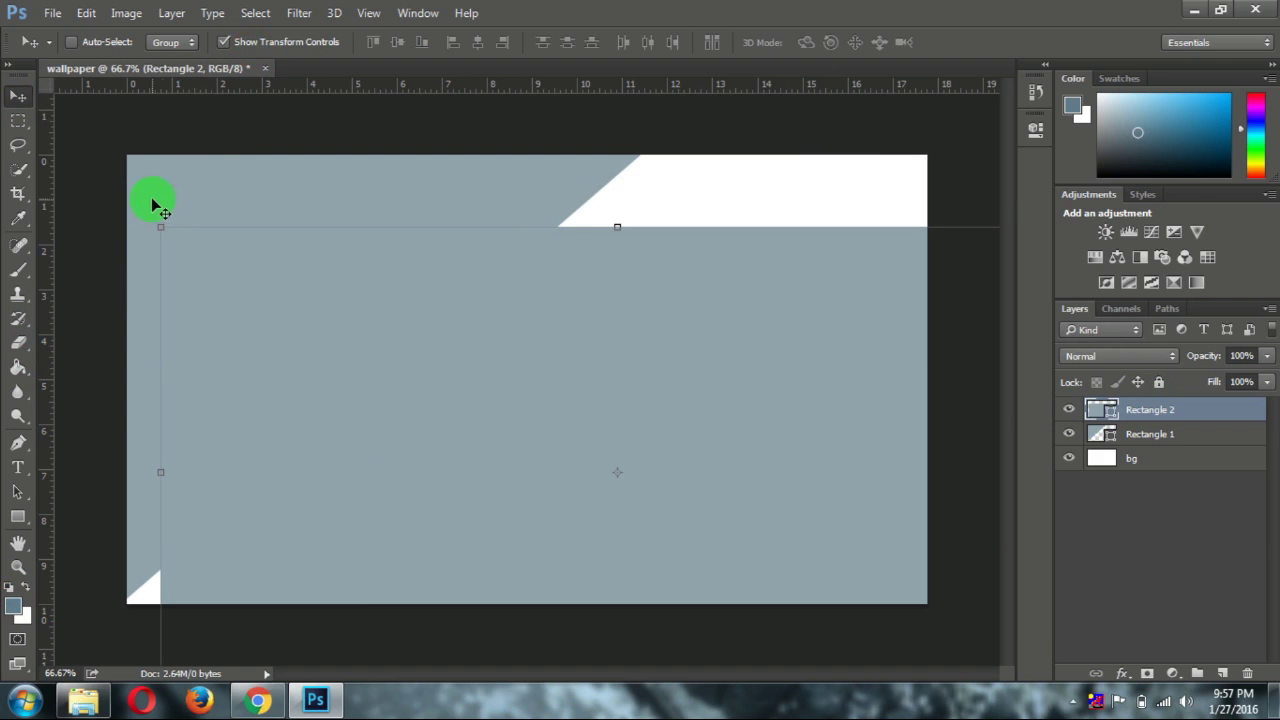
pyautogui.moveTo(160, 208); pyautogui.dragTo(9, 591)
pyautogui.moveTo(463, 443); pyautogui.dragTo(488, 459)
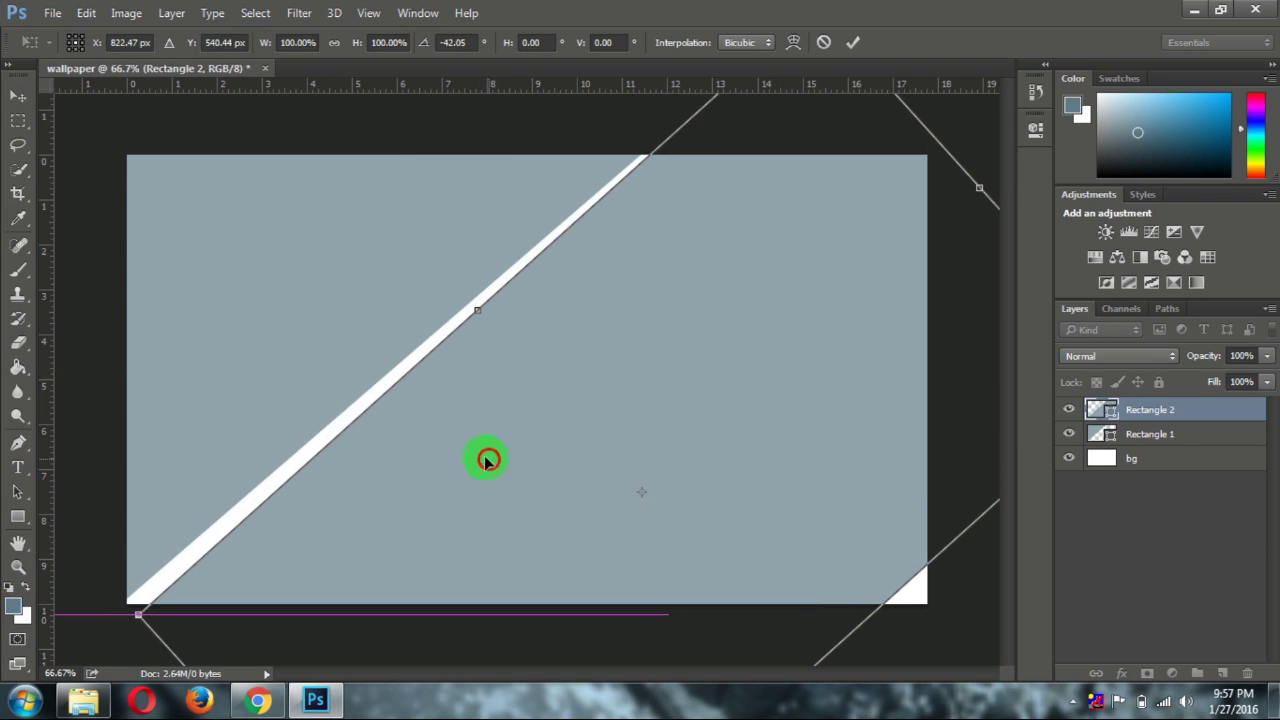
pyautogui.moveTo(120, 616); pyautogui.dragTo(114, 603)
pyautogui.moveTo(480, 497); pyautogui.dragTo(404, 342)
pyautogui.click(850, 44)
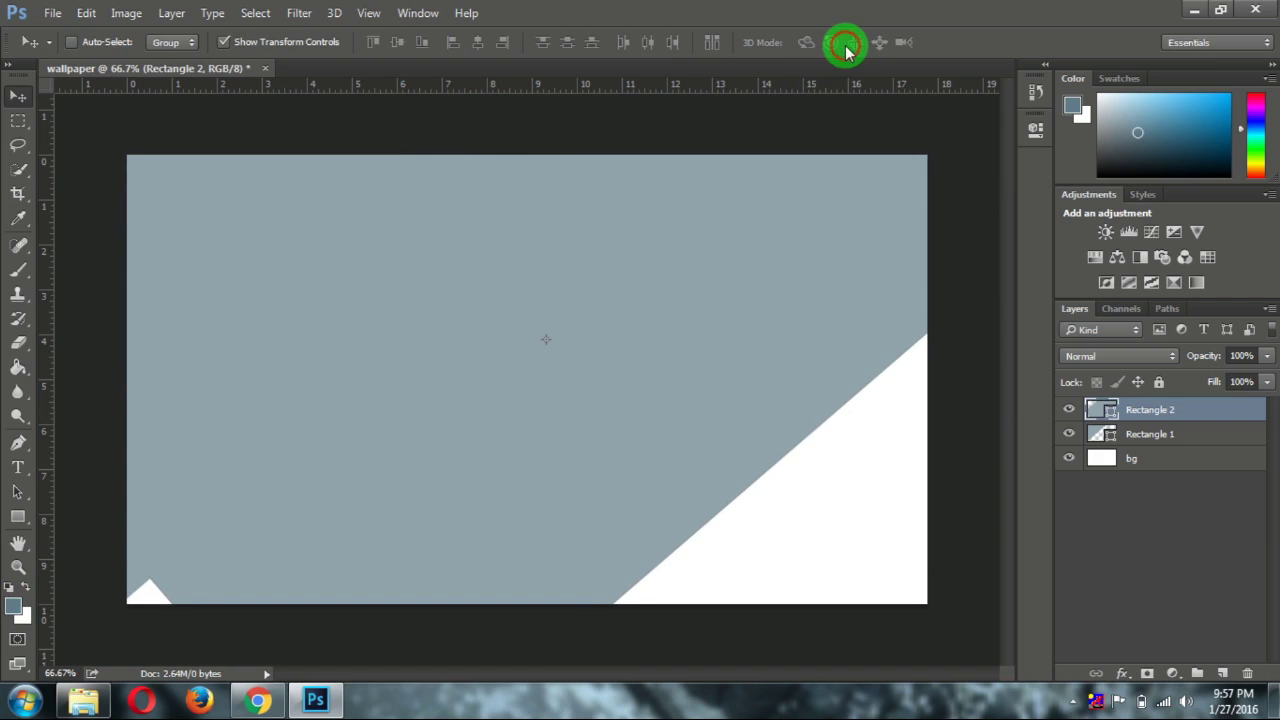
# Step: Rasterize Rectangle 2, fill it with the darker blue-grey, and shift the band into place
pyautogui.click(20, 368)
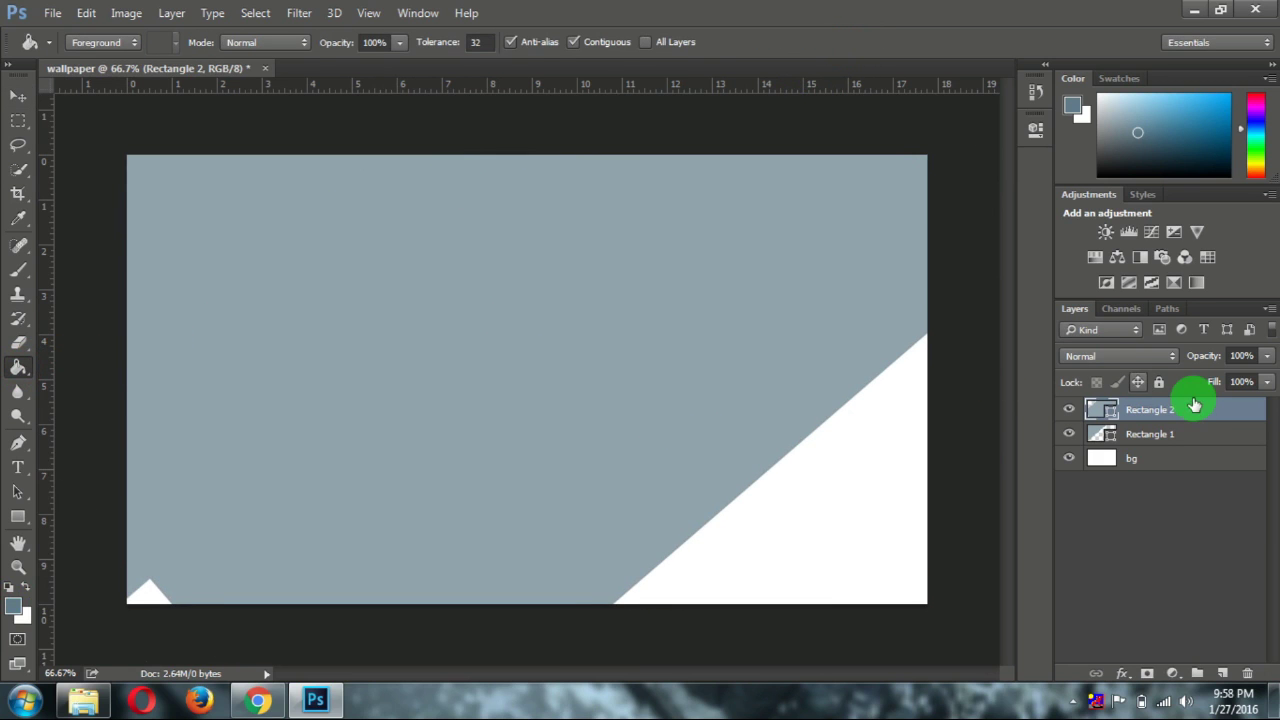
pyautogui.rightClick(1171, 410)
pyautogui.click(846, 270)
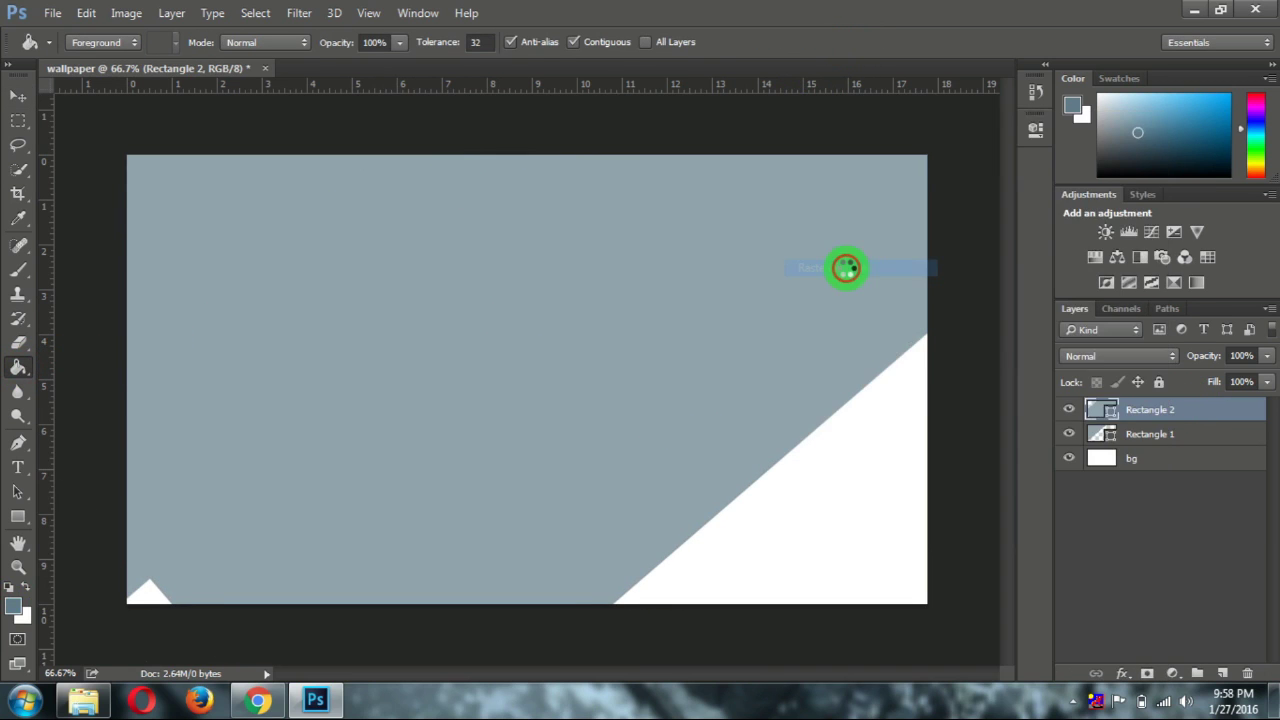
pyautogui.click(697, 351)
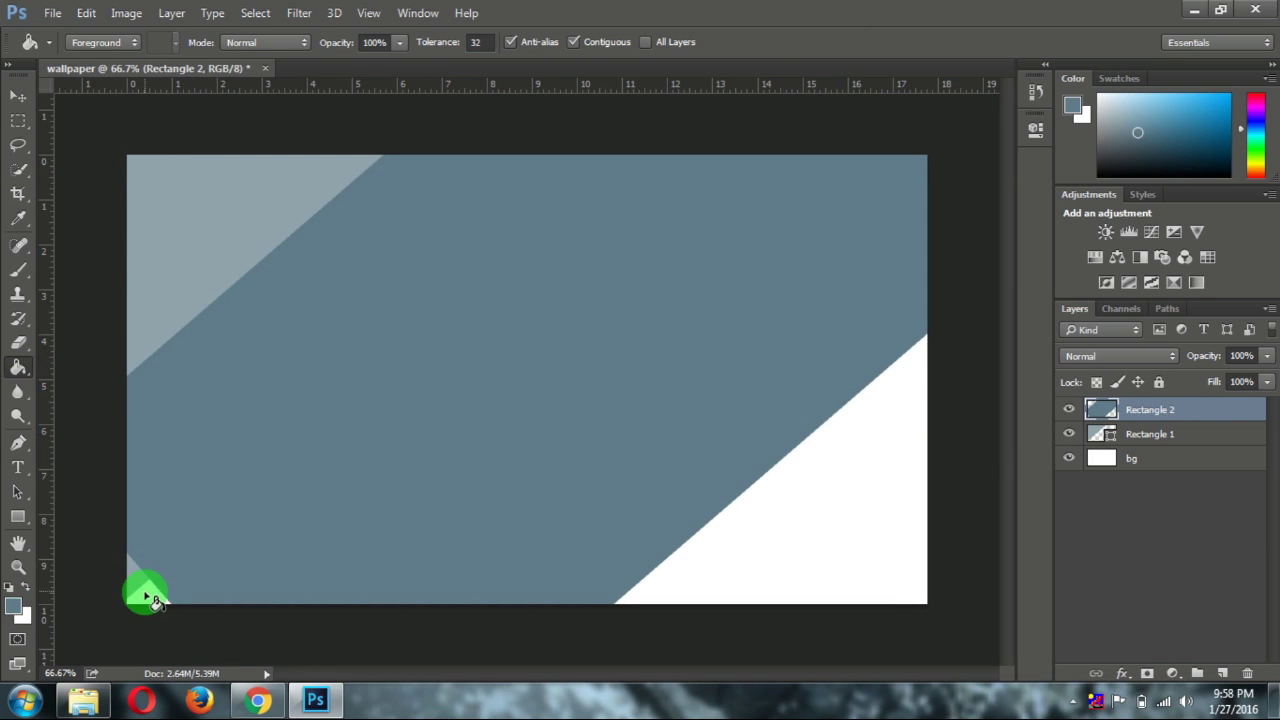
pyautogui.click(18, 95)
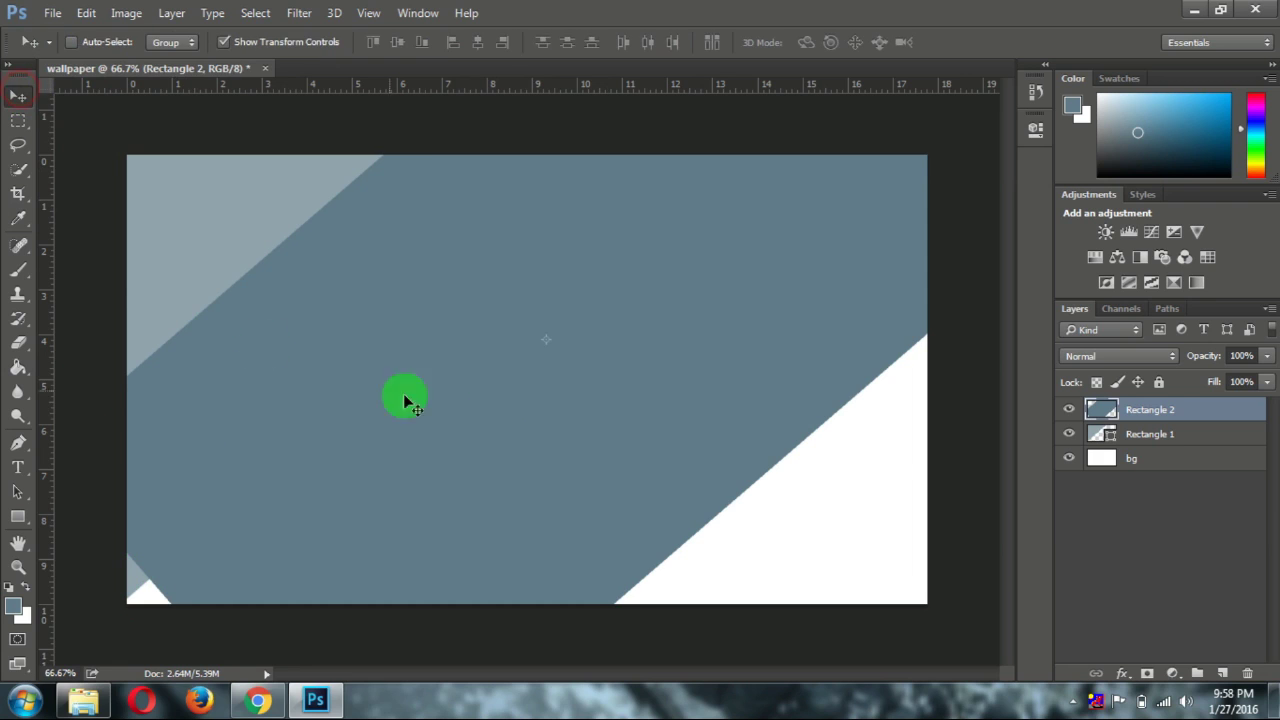
pyautogui.moveTo(577, 424); pyautogui.dragTo(527, 477)
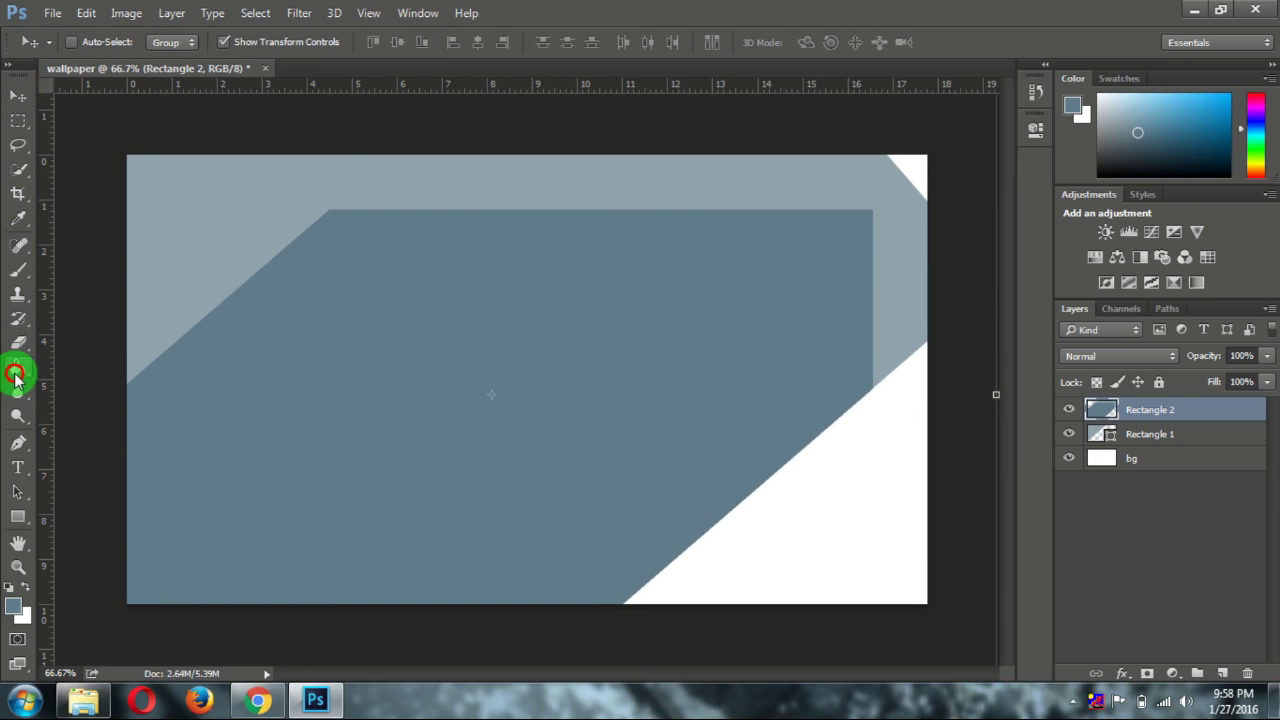
pyautogui.click(15, 371)
pyautogui.click(698, 181)
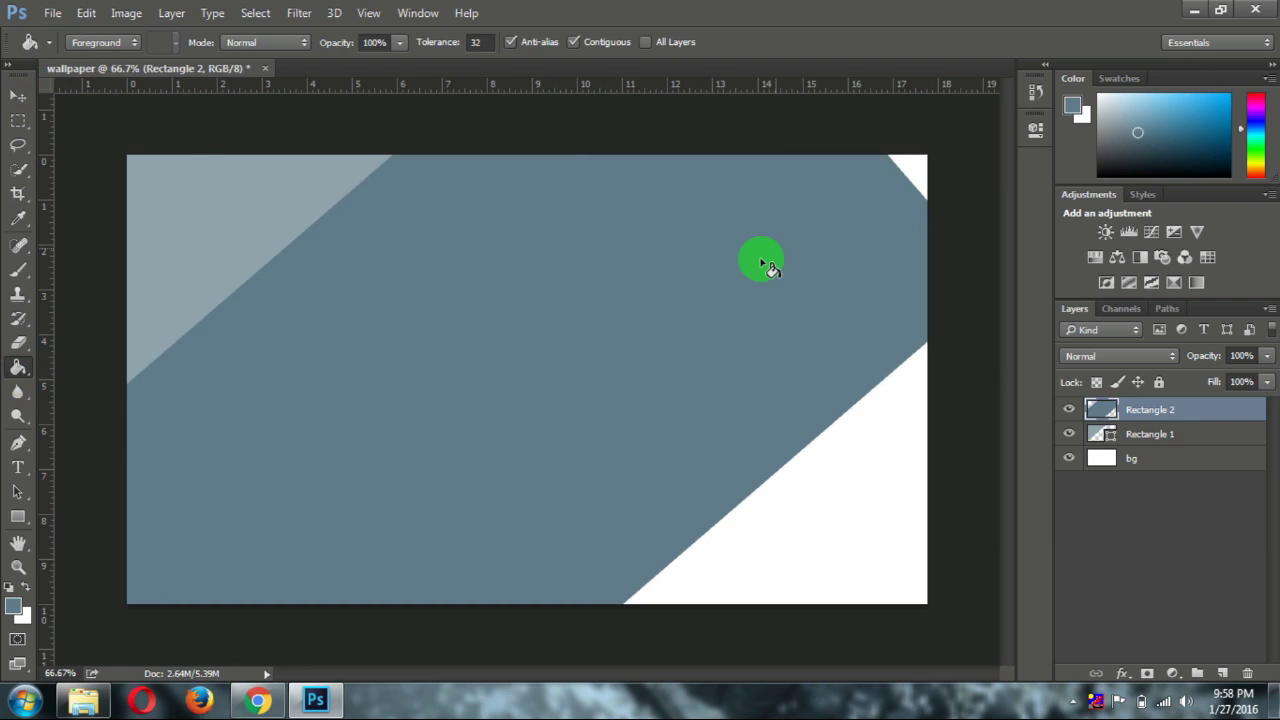
pyautogui.click(18, 94)
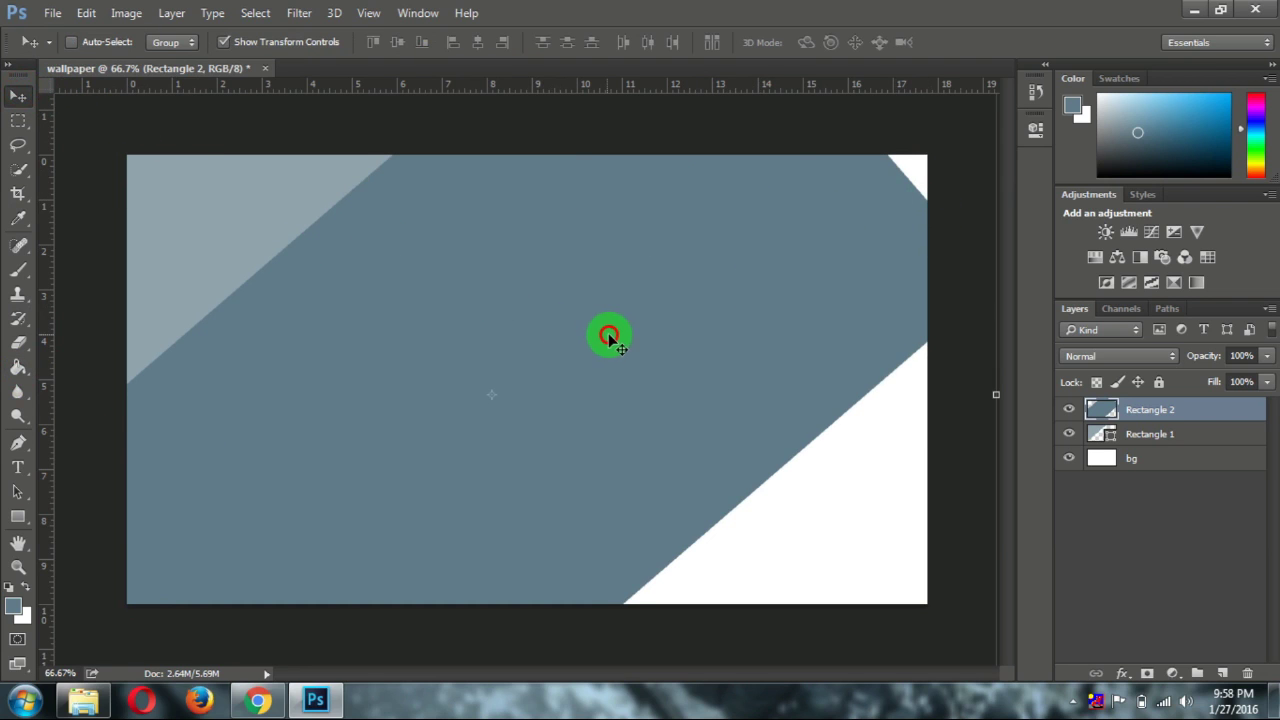
pyautogui.moveTo(608, 337); pyautogui.dragTo(632, 306)
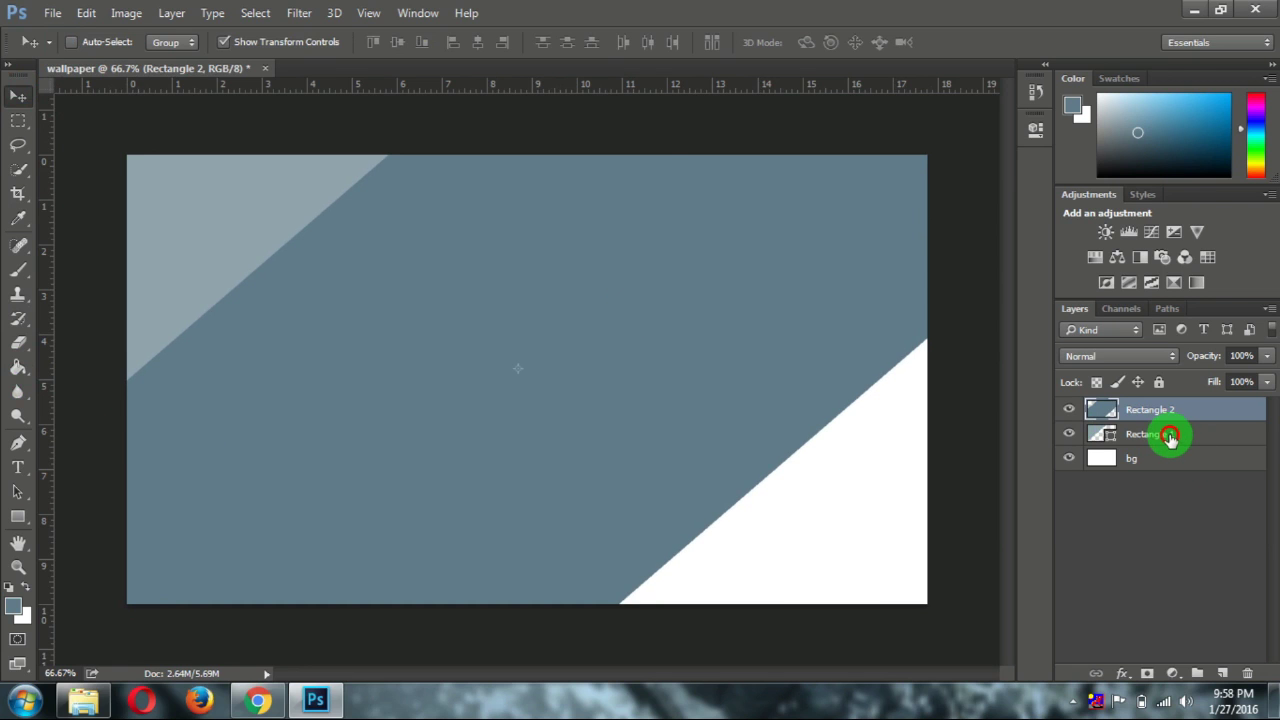
# Step: Rasterize the Rectangle 1 layer into an ordinary pixel layer
pyautogui.click(1170, 436)
pyautogui.rightClick(1170, 436)
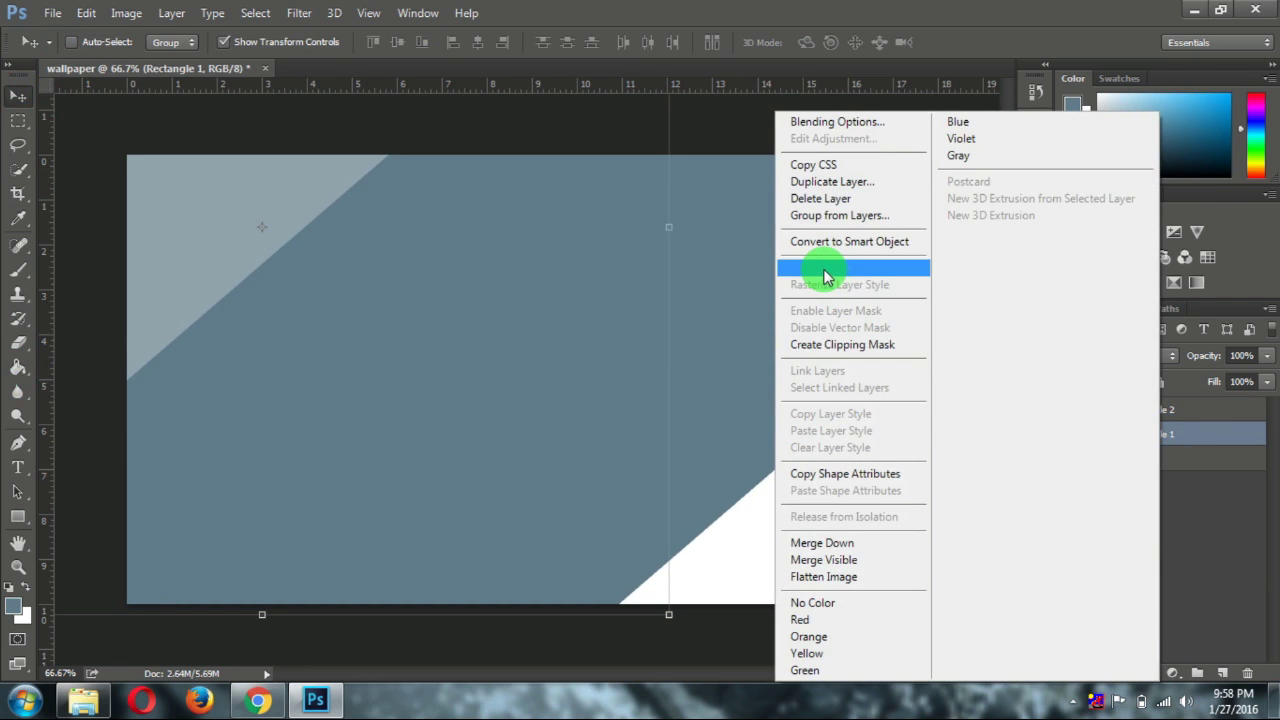
pyautogui.click(825, 270)
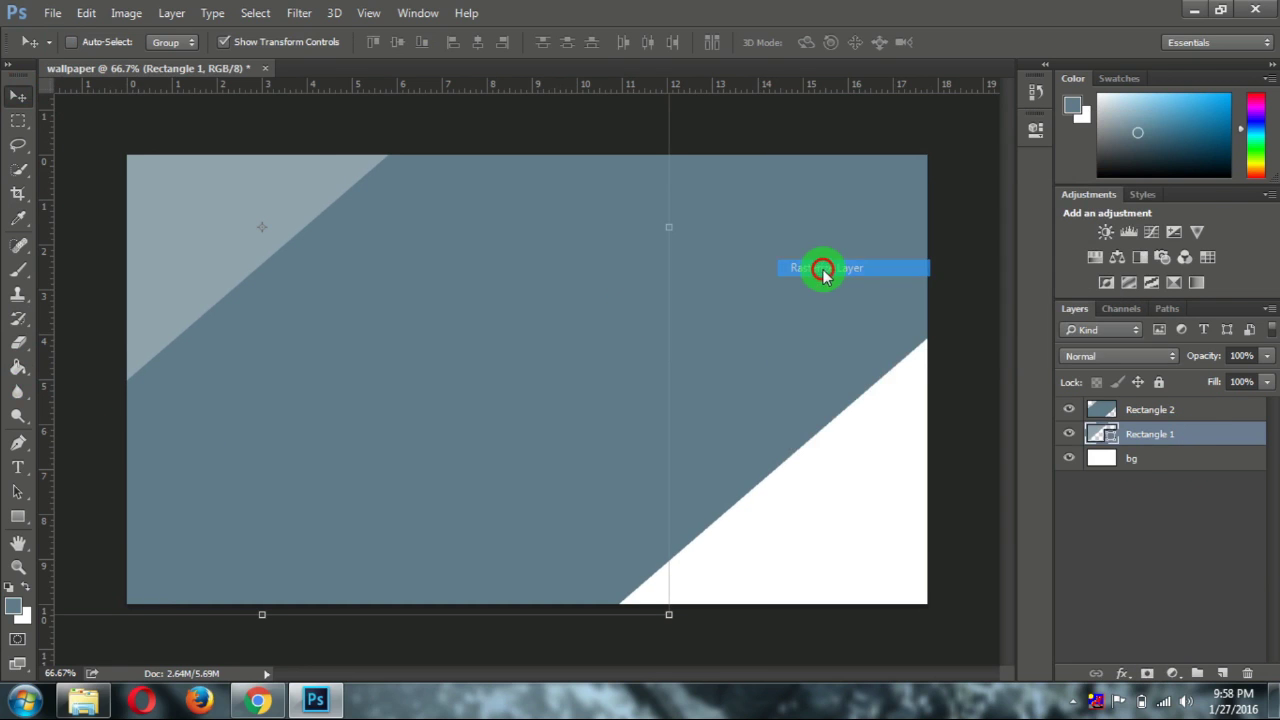
pyautogui.click(252, 46)
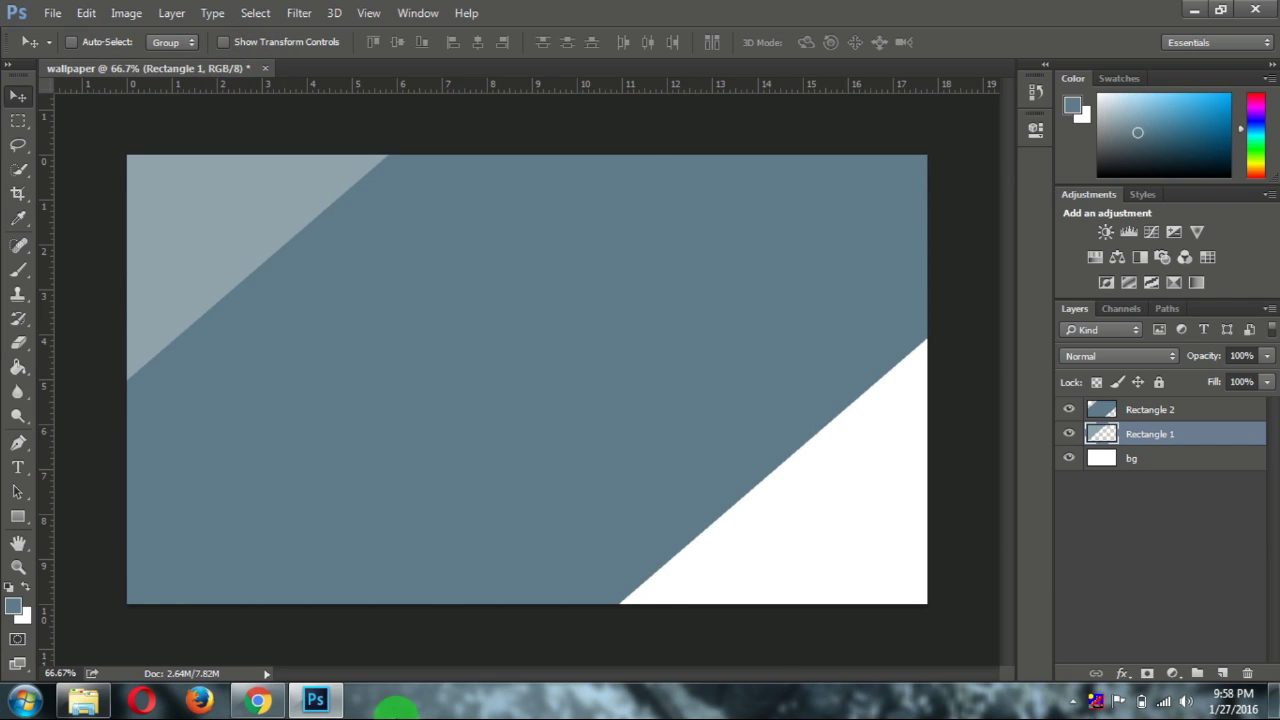
# Step: Select the 700 shade hex code 455A64 on the Material palette page
pyautogui.click(257, 700)
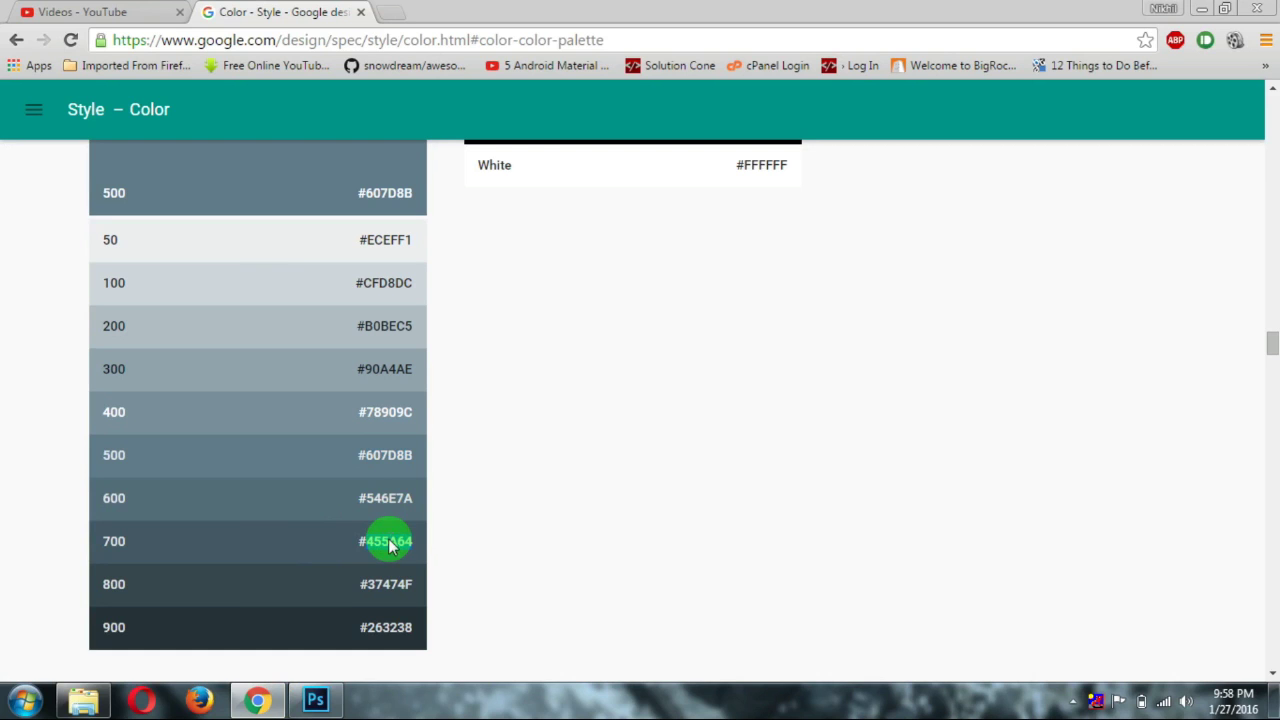
pyautogui.doubleClick(390, 545)
pyautogui.hotkey('ctrl', 'c')
pyautogui.click(257, 692)
# Step: Set the foreground colour to dark blue-grey 455A64
pyautogui.click(316, 697)
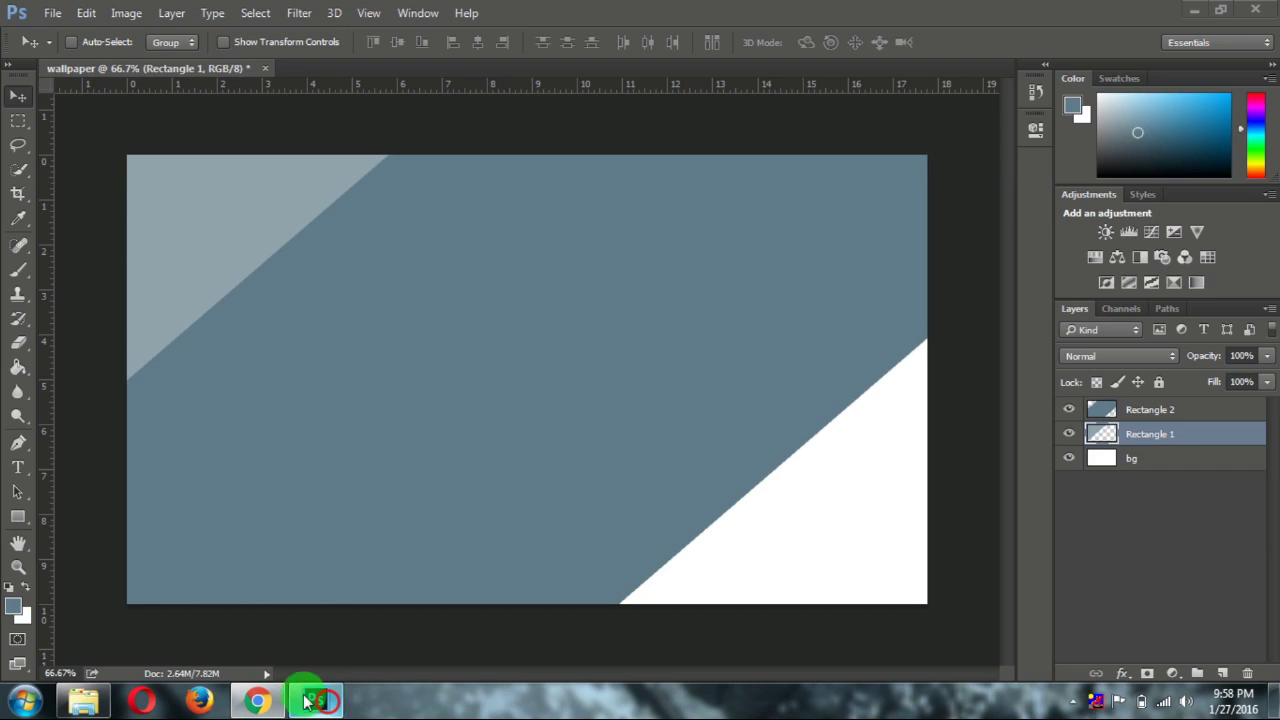
pyautogui.click(13, 612)
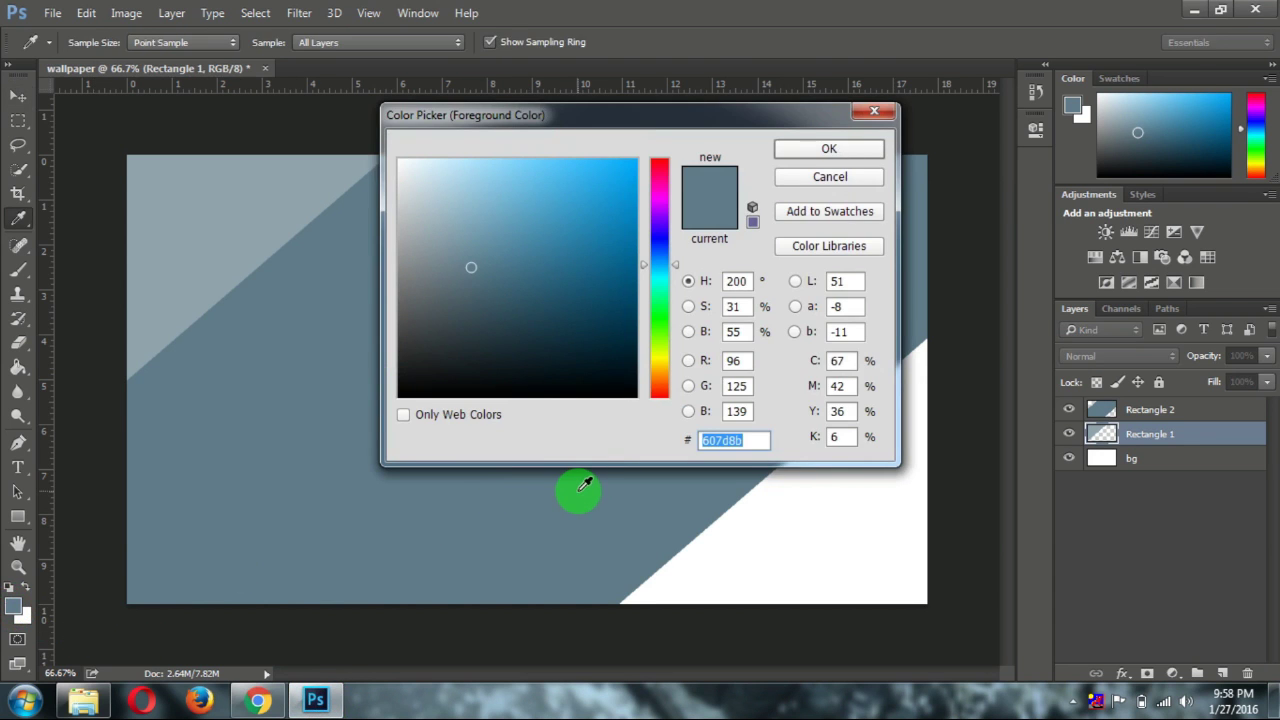
pyautogui.hotkey('ctrl', 'v')
pyautogui.click(822, 150)
# Step: Draw Rectangle 3 toward the lower right and fill it with 455A64
pyautogui.press('v')
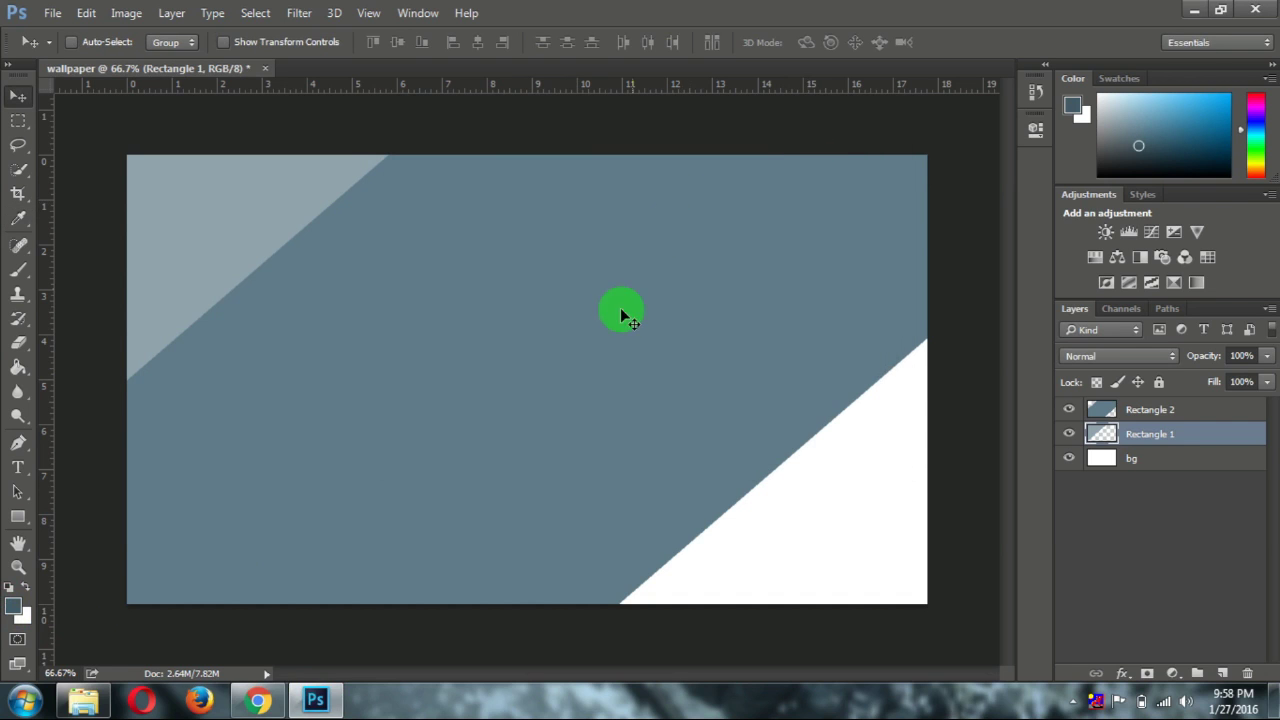
pyautogui.click(18, 516)
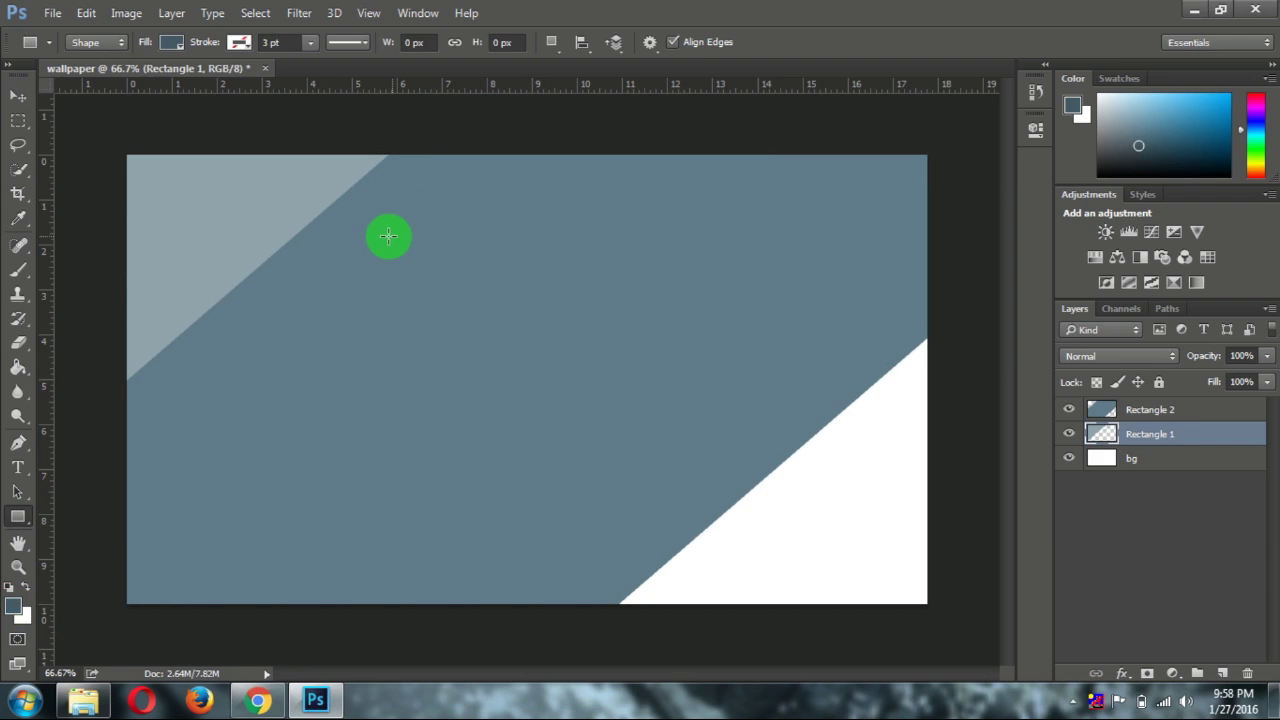
pyautogui.moveTo(388, 236); pyautogui.dragTo(1130, 578)
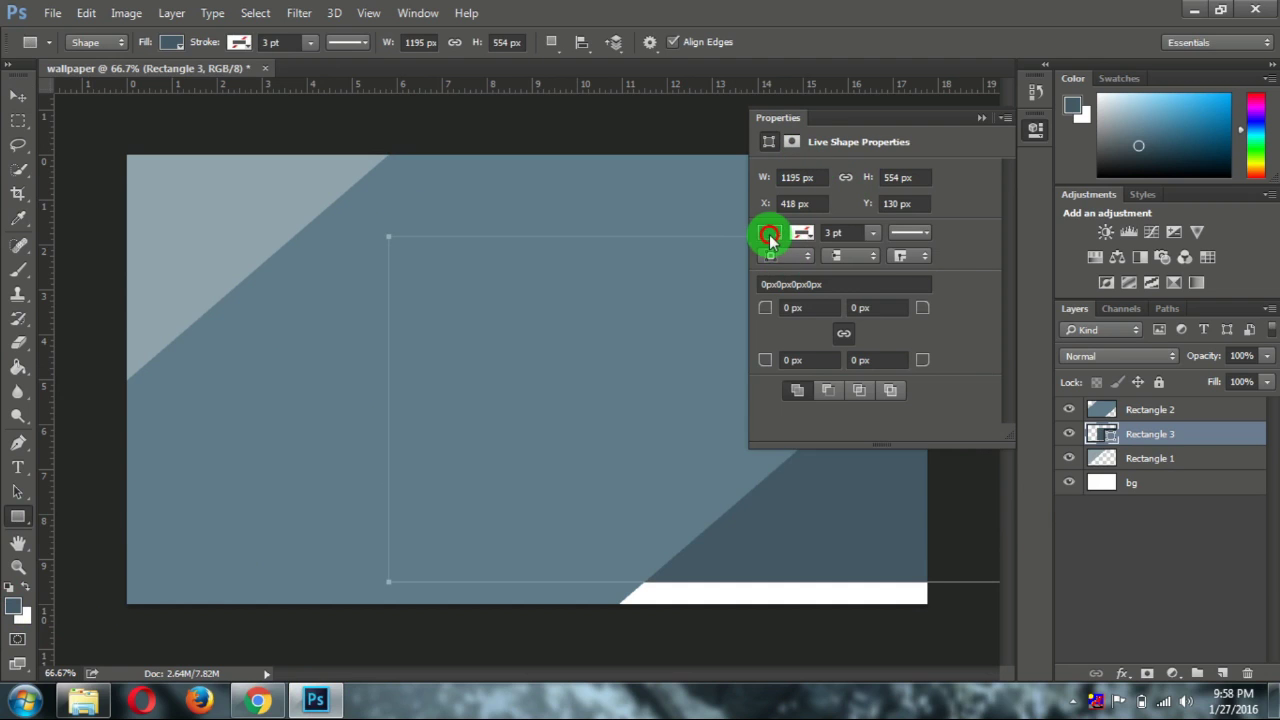
pyautogui.click(770, 233)
pyautogui.click(770, 228)
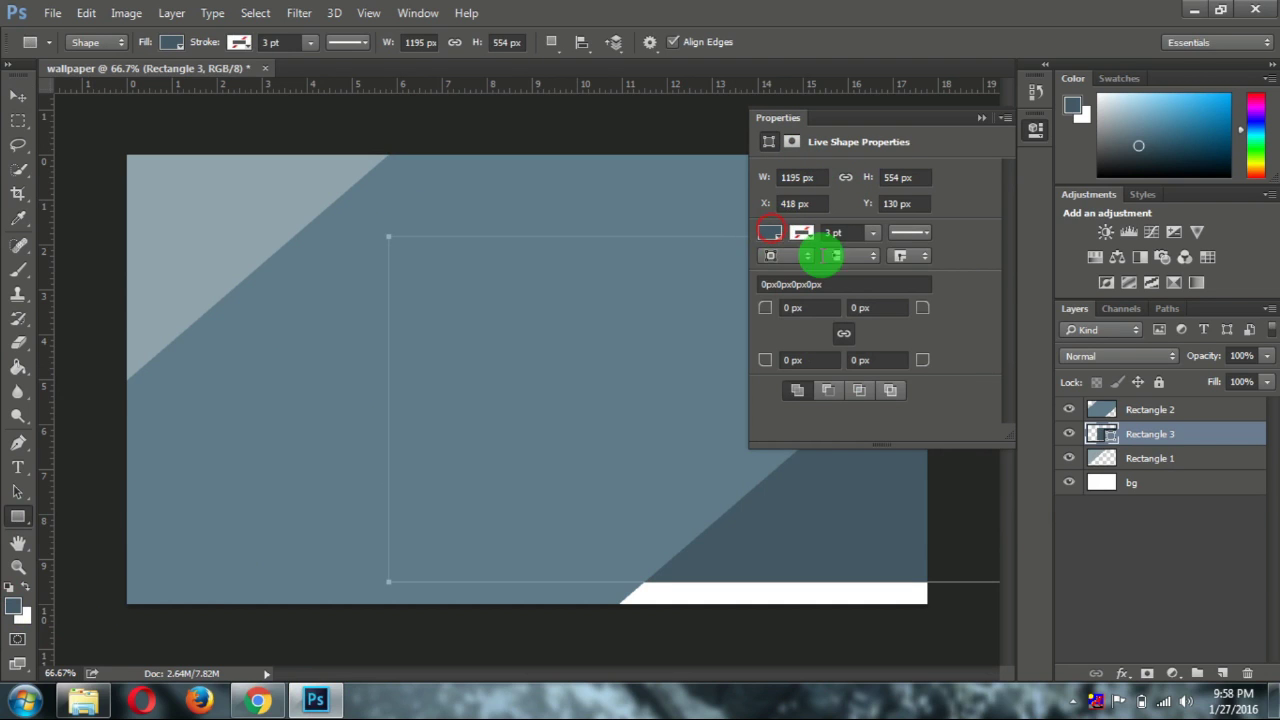
pyautogui.click(980, 118)
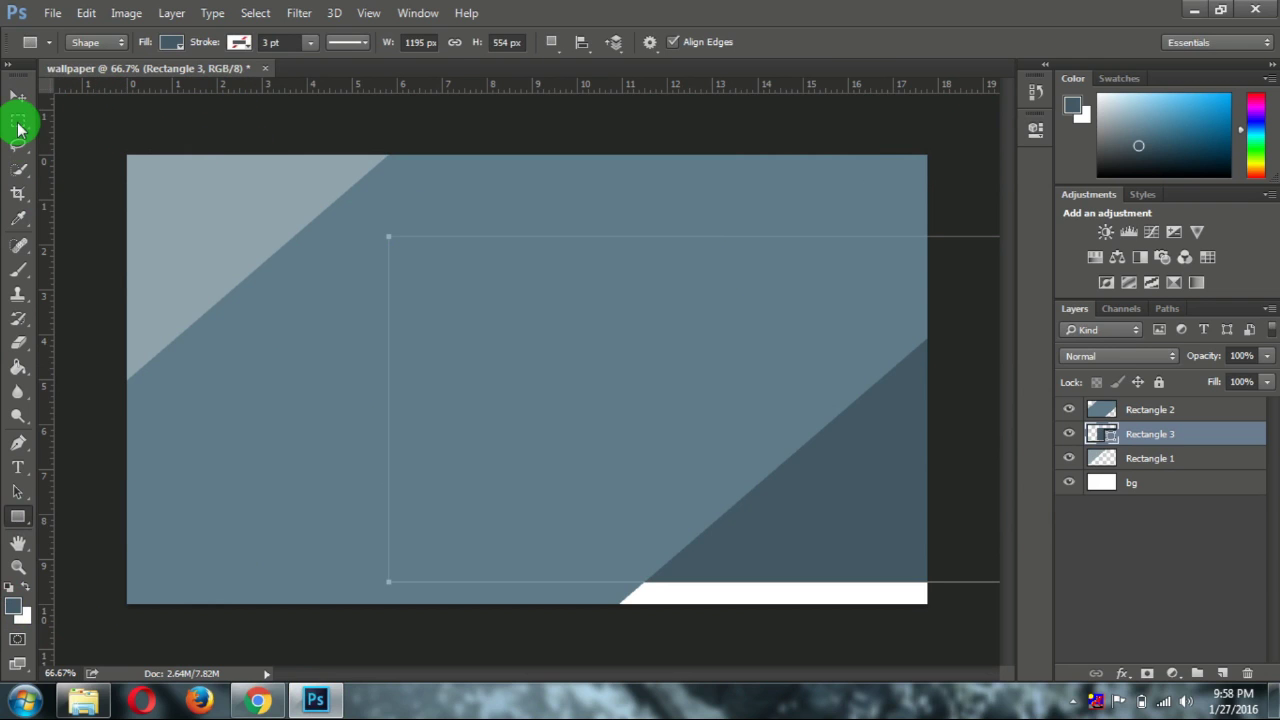
# Step: Rotate Rectangle 3 about -41° and shift it down-right to fill the lower-right corner
pyautogui.click(17, 98)
pyautogui.click(422, 226)
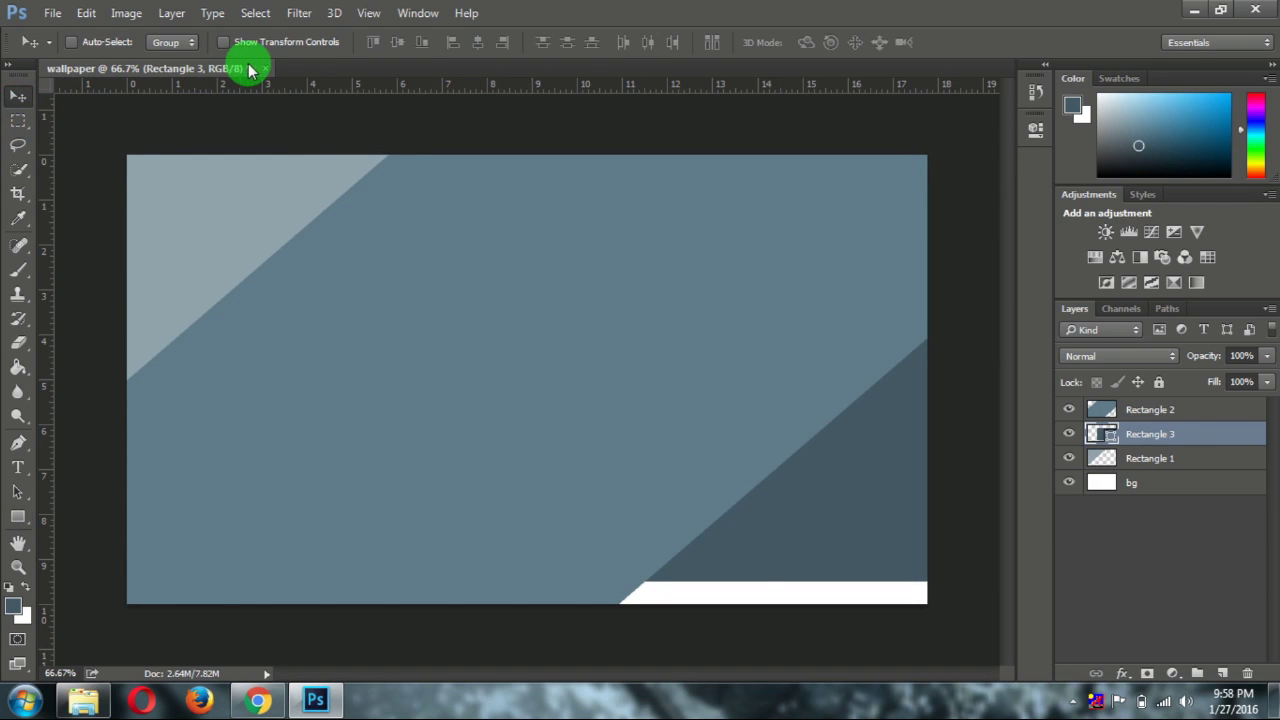
pyautogui.click(224, 42)
pyautogui.moveTo(378, 224); pyautogui.dragTo(290, 537)
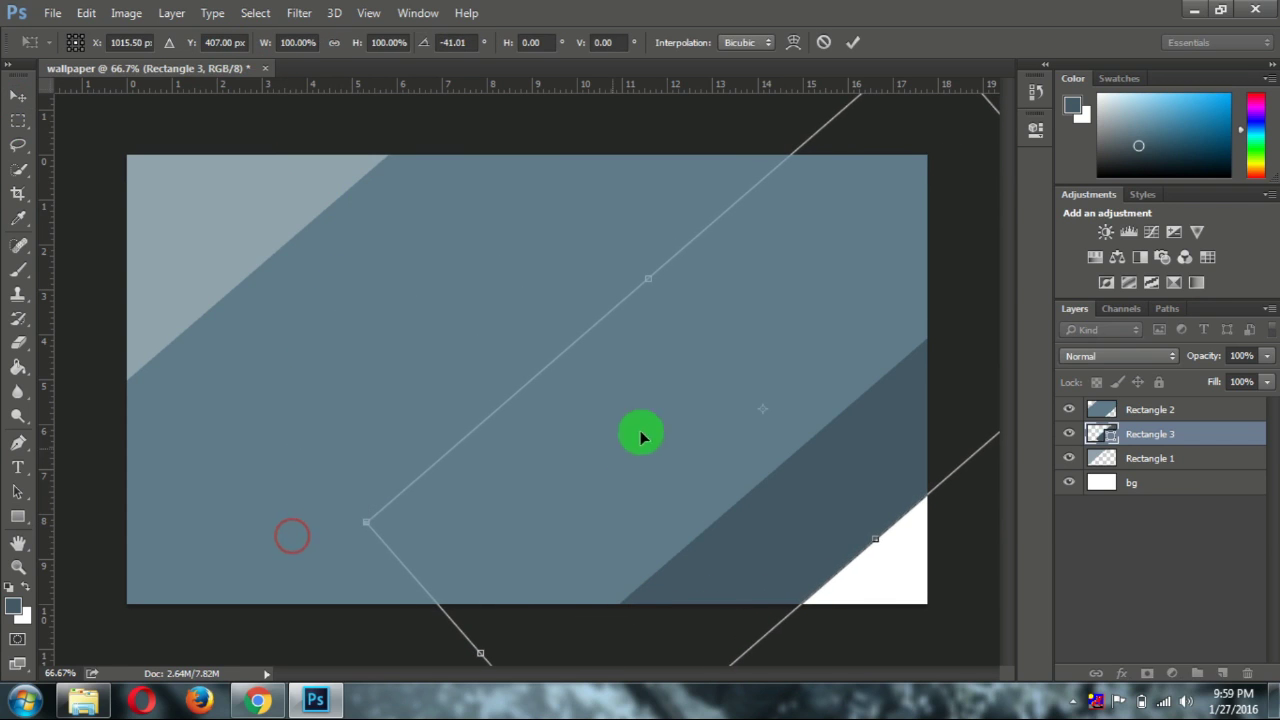
pyautogui.moveTo(845, 397); pyautogui.dragTo(903, 500)
pyautogui.moveTo(886, 411); pyautogui.dragTo(908, 457)
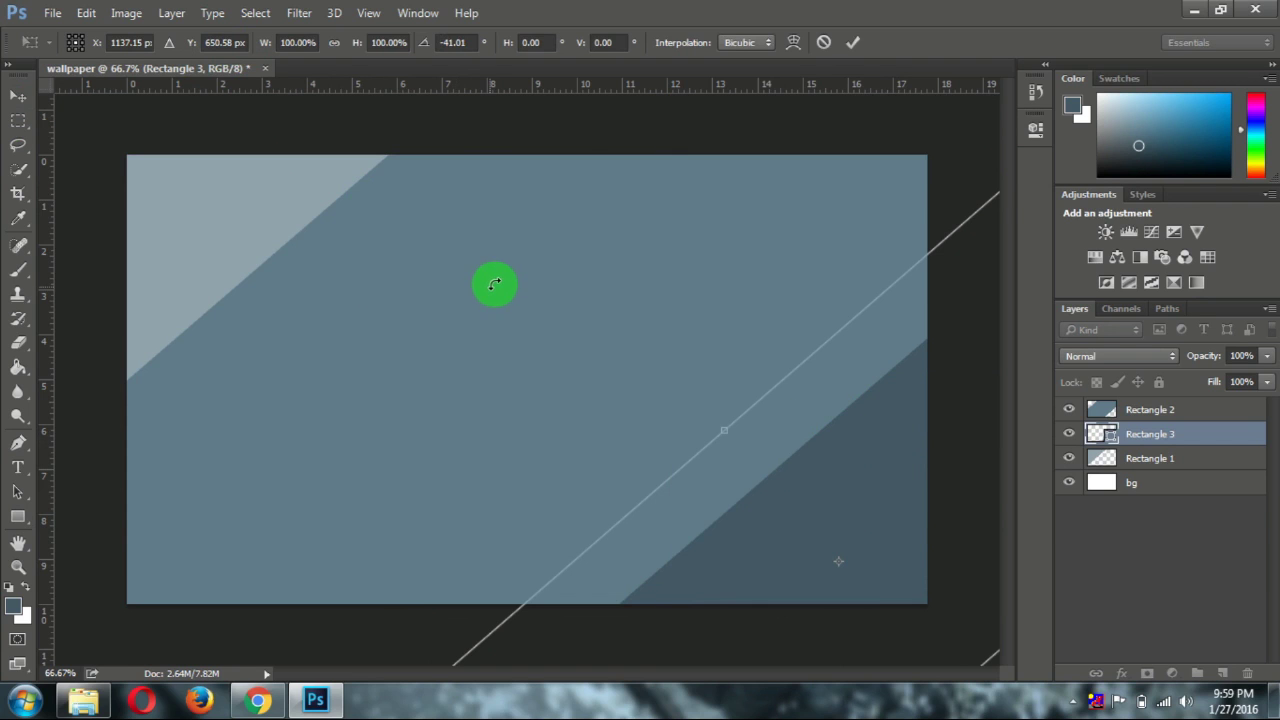
pyautogui.click(853, 42)
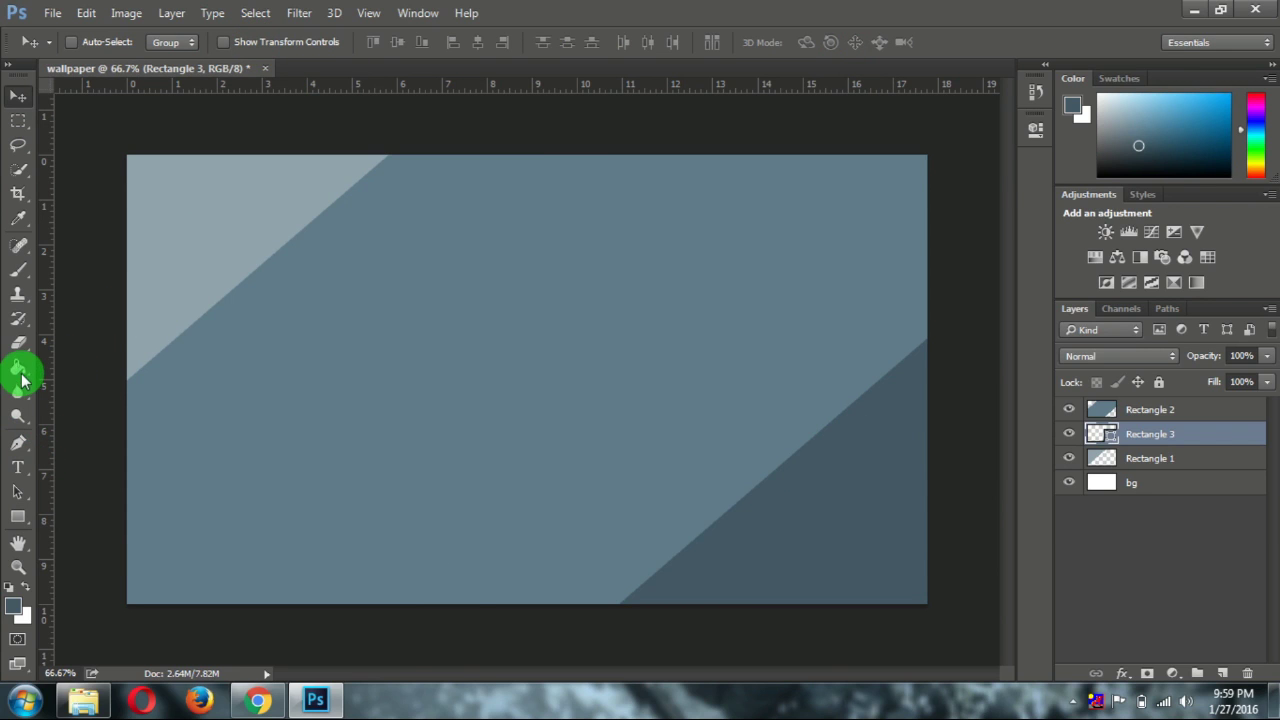
# Step: Rasterize the Rectangle 3 layer and bucket-fill it with the 455A64 foreground colour
pyautogui.click(19, 370)
pyautogui.rightClick(20, 372)
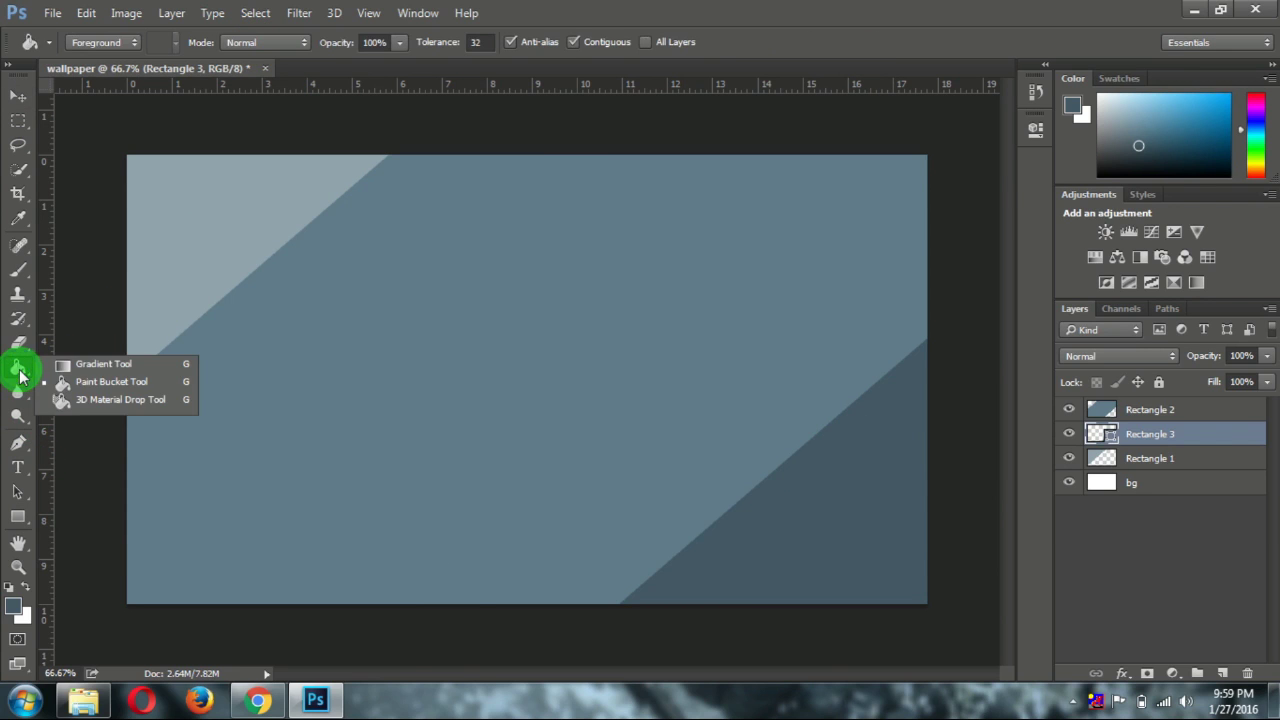
pyautogui.click(60, 381)
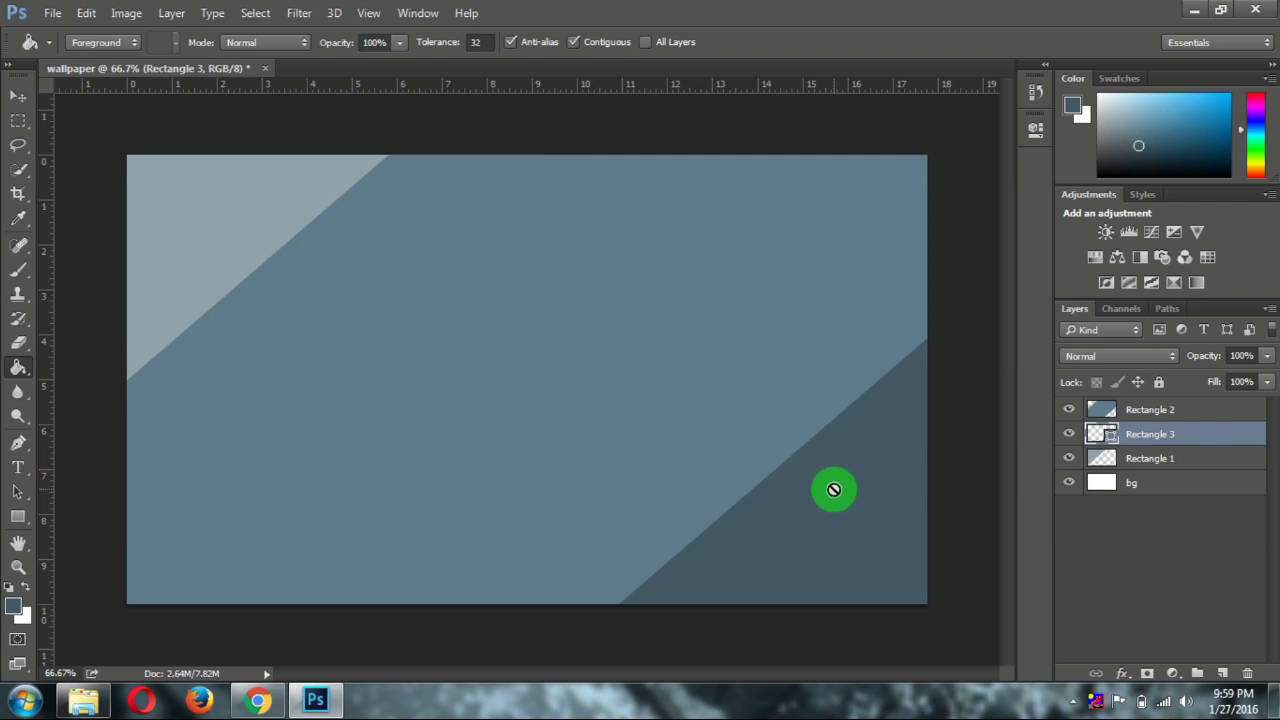
pyautogui.rightClick(1143, 437)
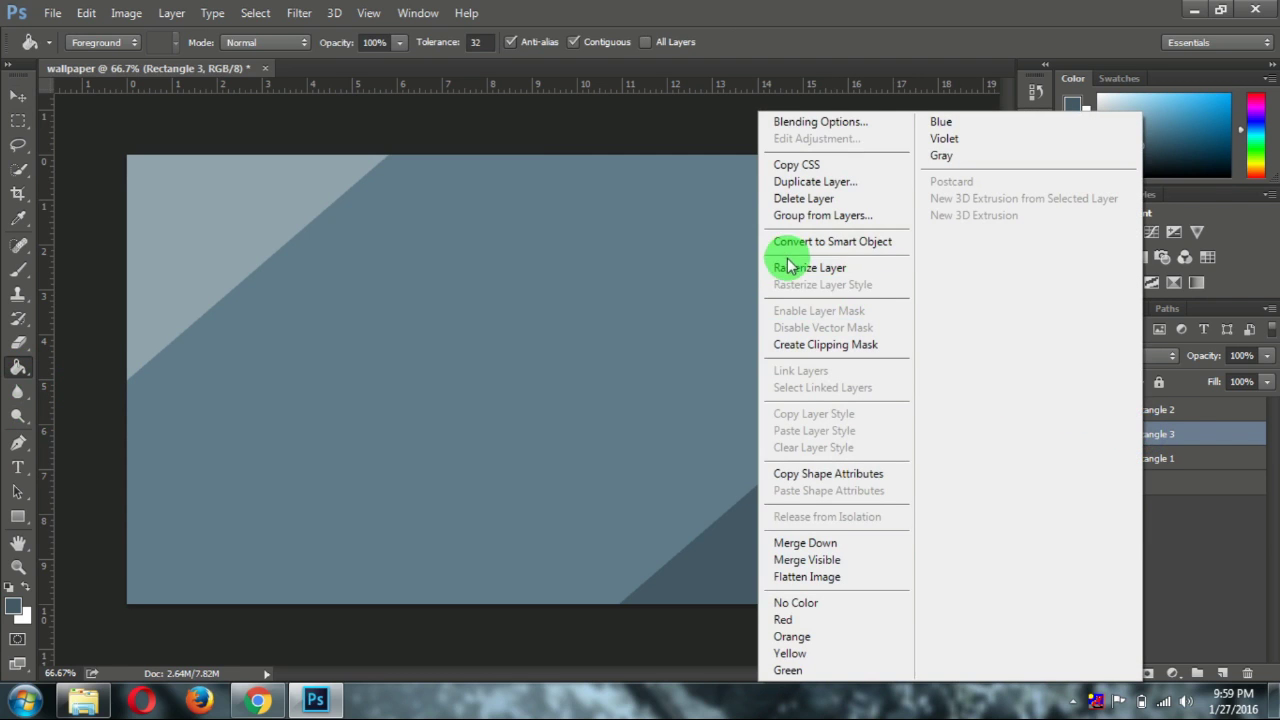
pyautogui.click(790, 267)
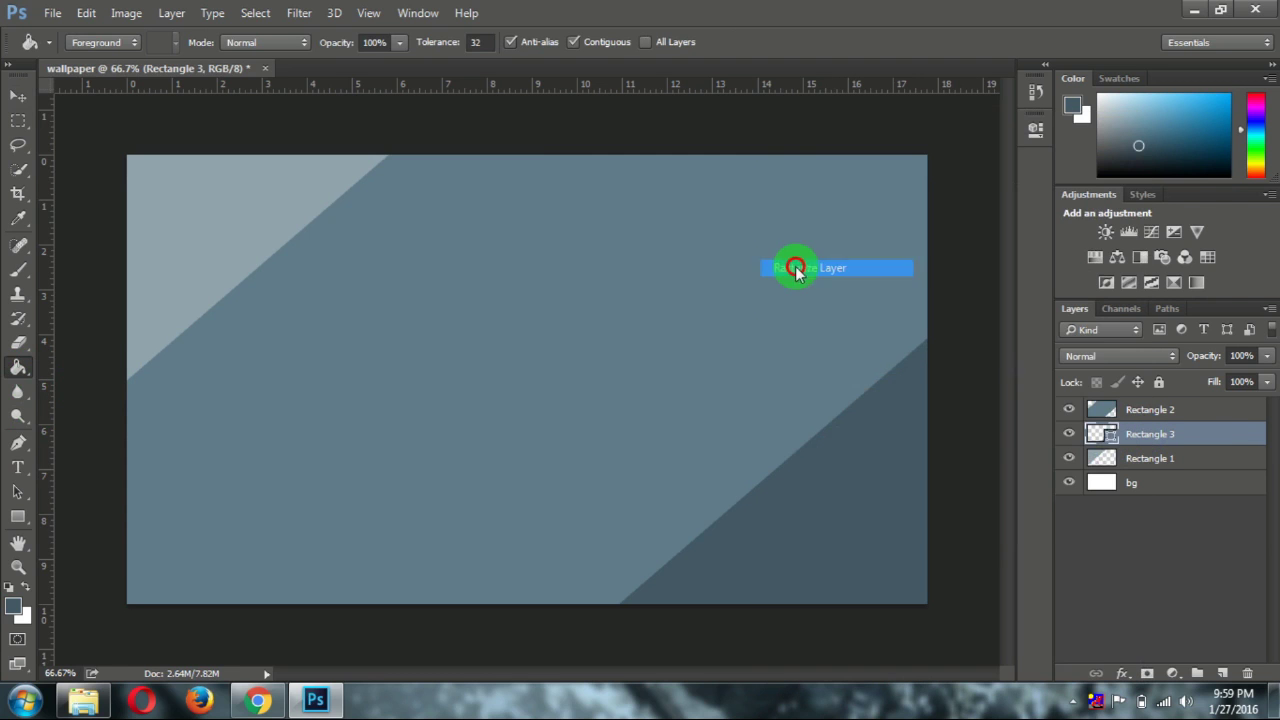
pyautogui.click(876, 541)
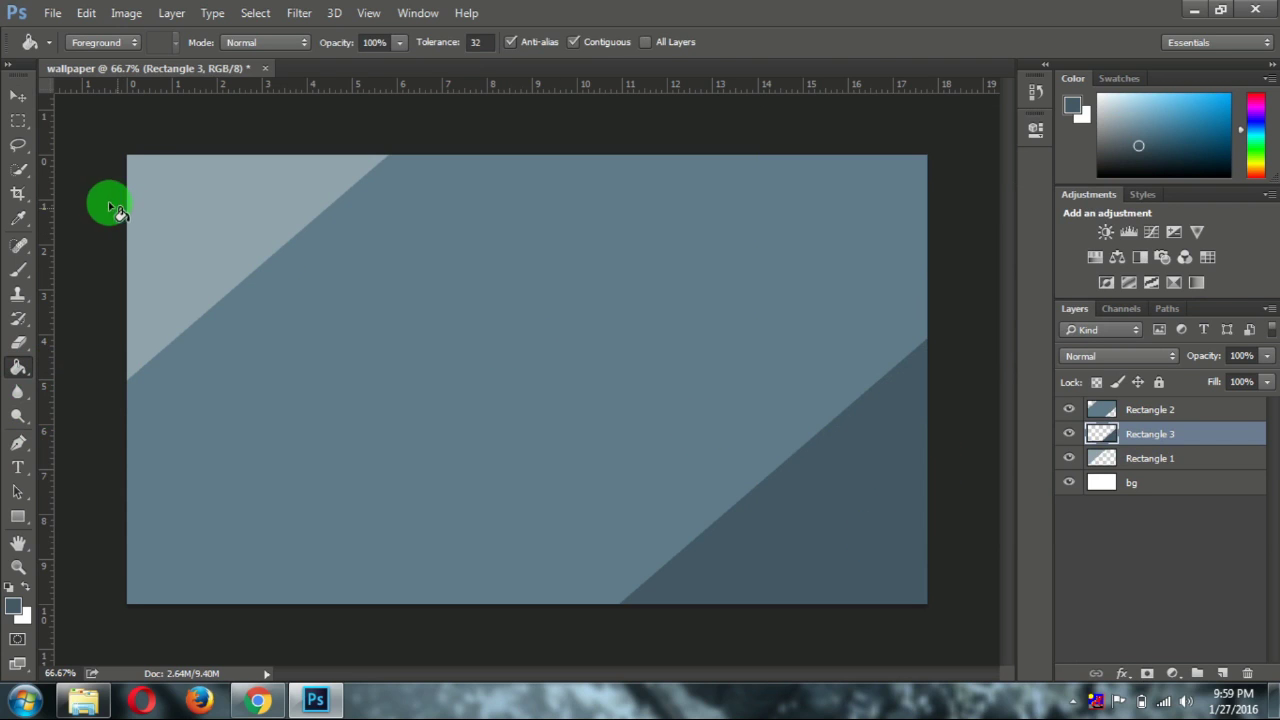
pyautogui.click(18, 97)
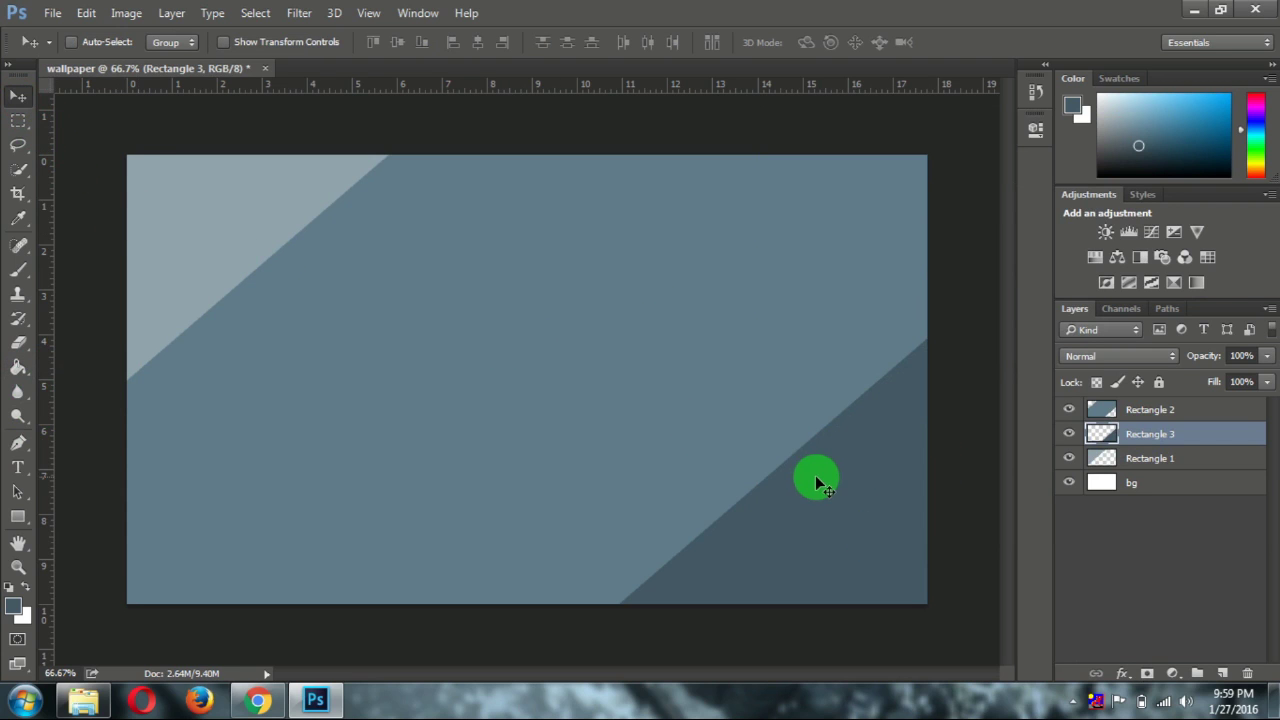
# Step: Nudge the dark Rectangle 3 band into place and move Rectangle 1 to the top of the layer stack
pyautogui.moveTo(835, 507); pyautogui.dragTo(810, 491)
pyautogui.moveTo(1076, 452); pyautogui.dragTo(1145, 424)
pyautogui.moveTo(840, 530); pyautogui.dragTo(866, 533)
pyautogui.click(1125, 411)
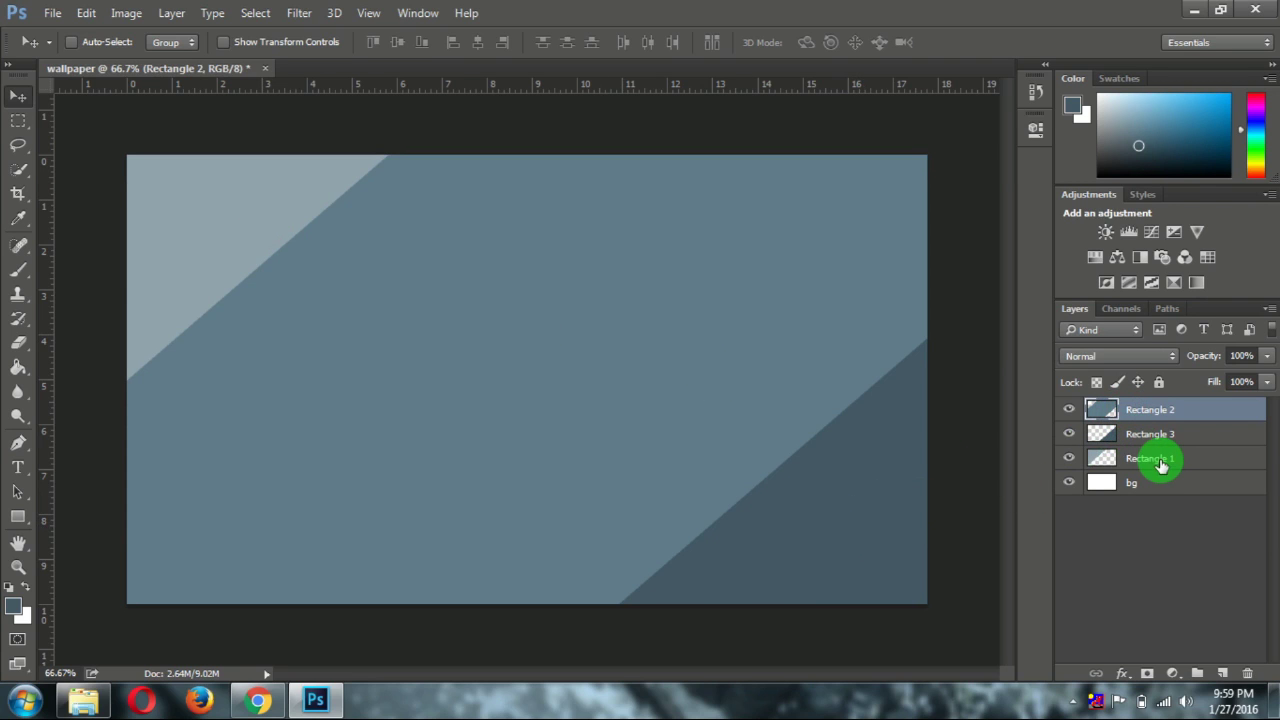
pyautogui.moveTo(1160, 462); pyautogui.dragTo(1164, 413)
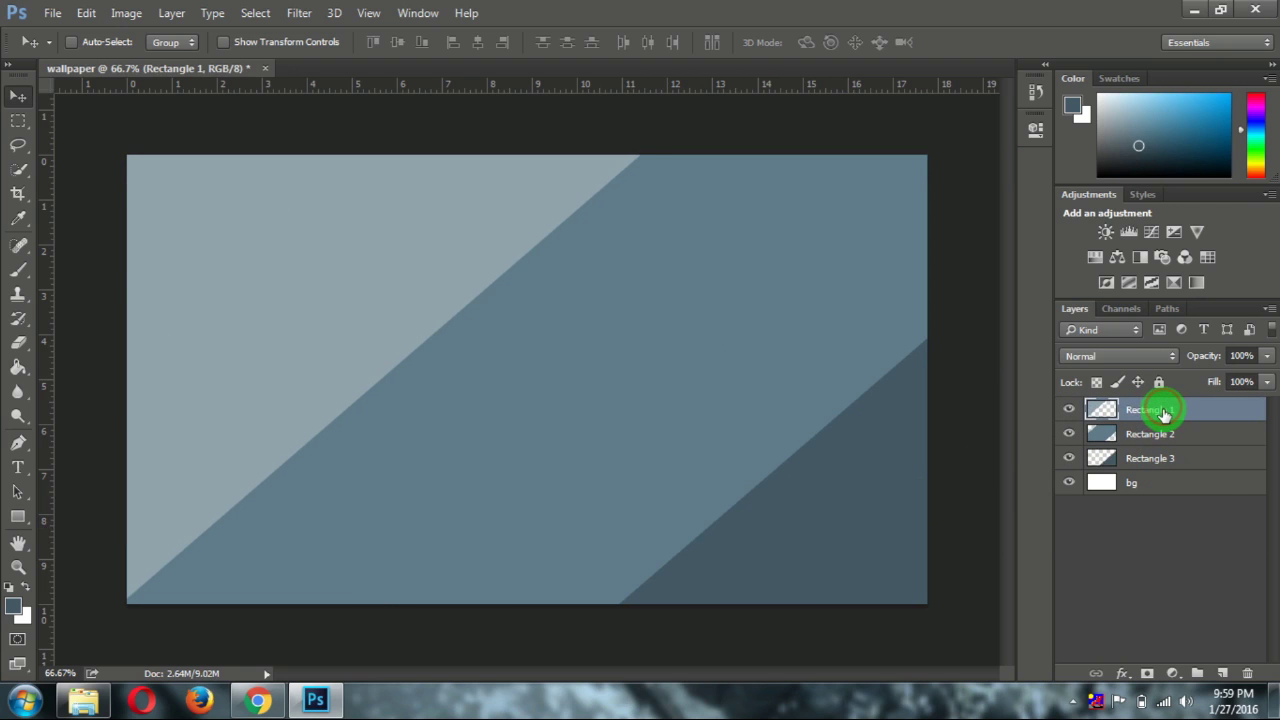
# Step: Shift Rectangle 2, Rectangle 1 and Rectangle 3 so the three bands meet cleanly
pyautogui.click(1140, 433)
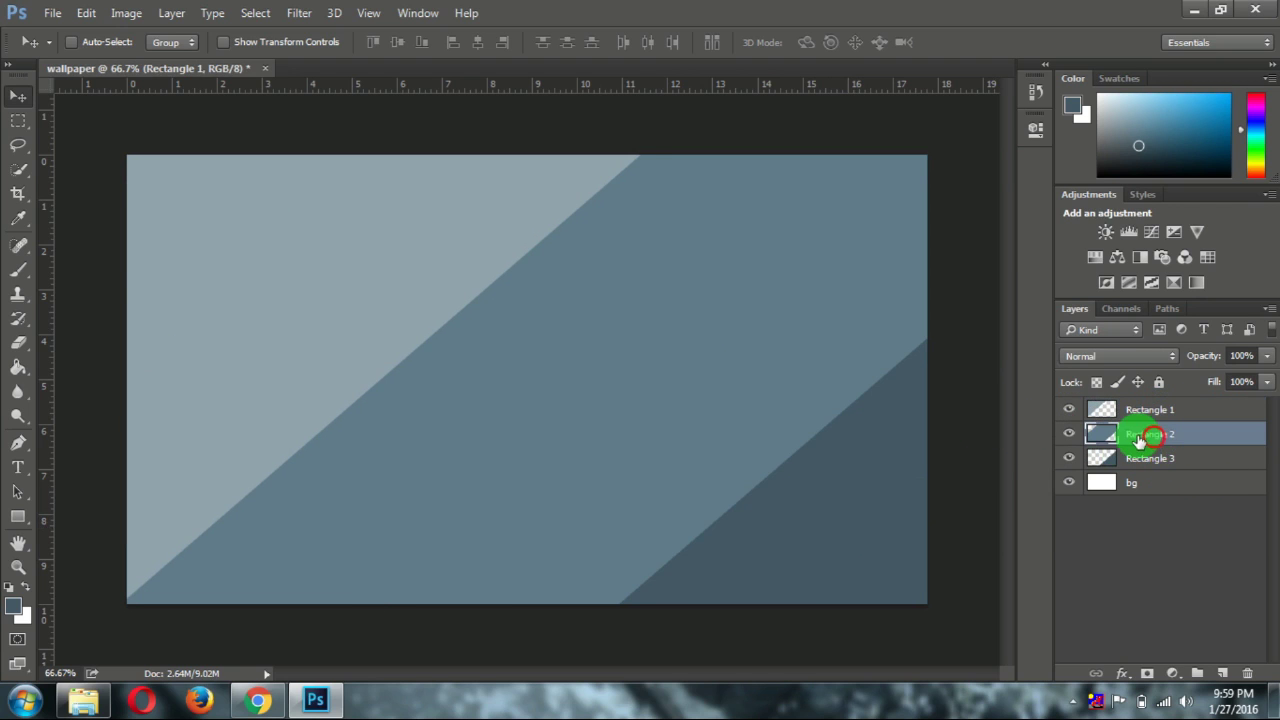
pyautogui.moveTo(707, 432)
pyautogui.mouseDown()
pyautogui.moveTo(623, 383)
pyautogui.moveTo(678, 476)
pyautogui.moveTo(693, 425)
pyautogui.mouseUp()
pyautogui.moveTo(339, 296); pyautogui.dragTo(345, 297)
pyautogui.click(1122, 418)
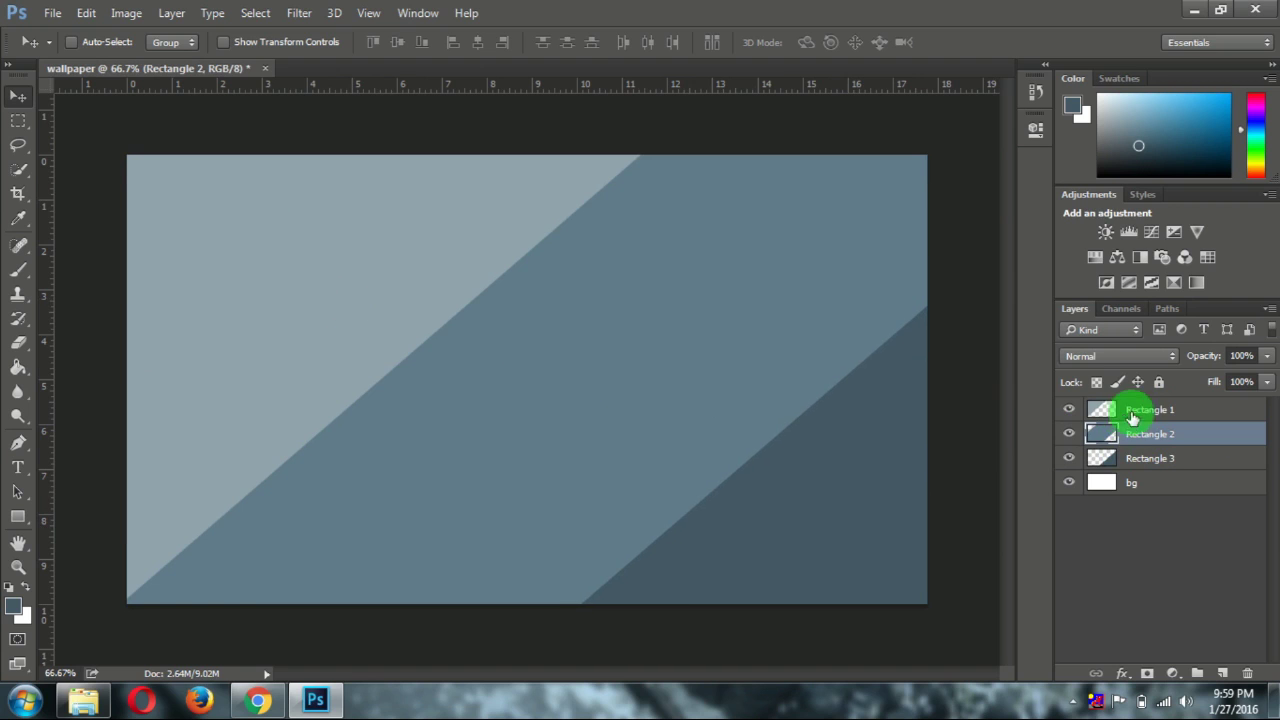
pyautogui.moveTo(340, 346); pyautogui.dragTo(305, 319)
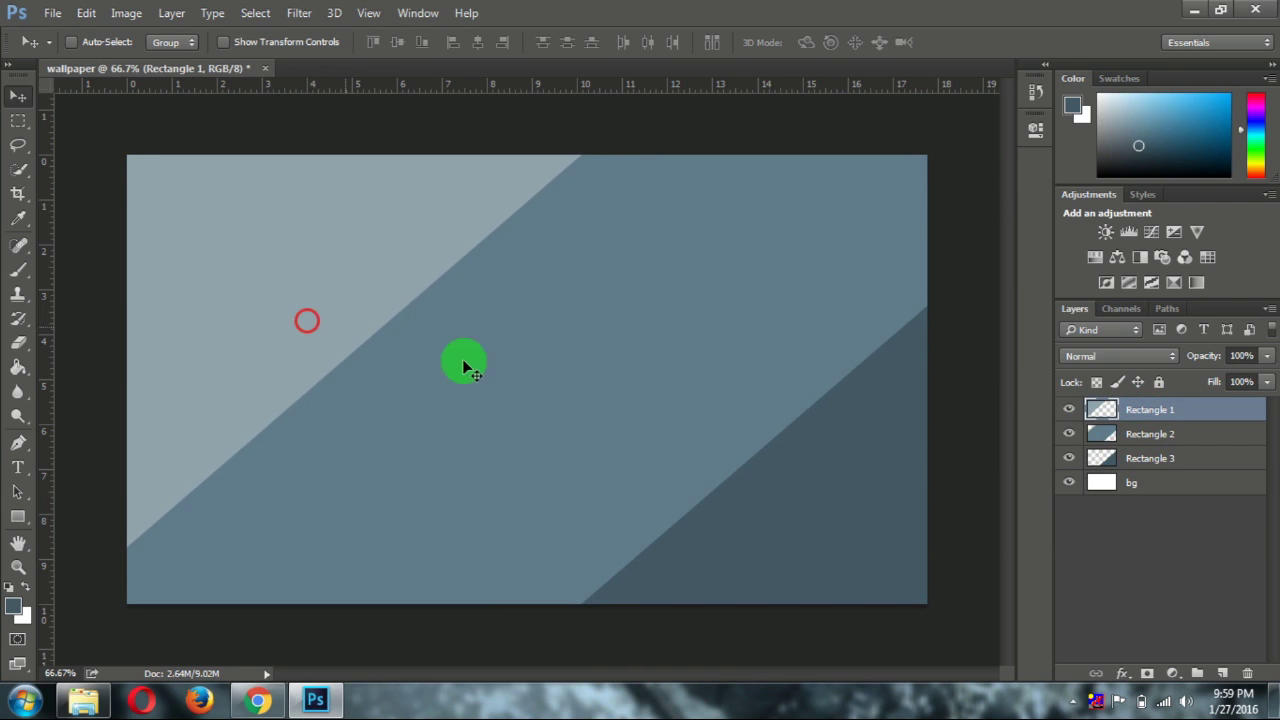
pyautogui.click(1153, 441)
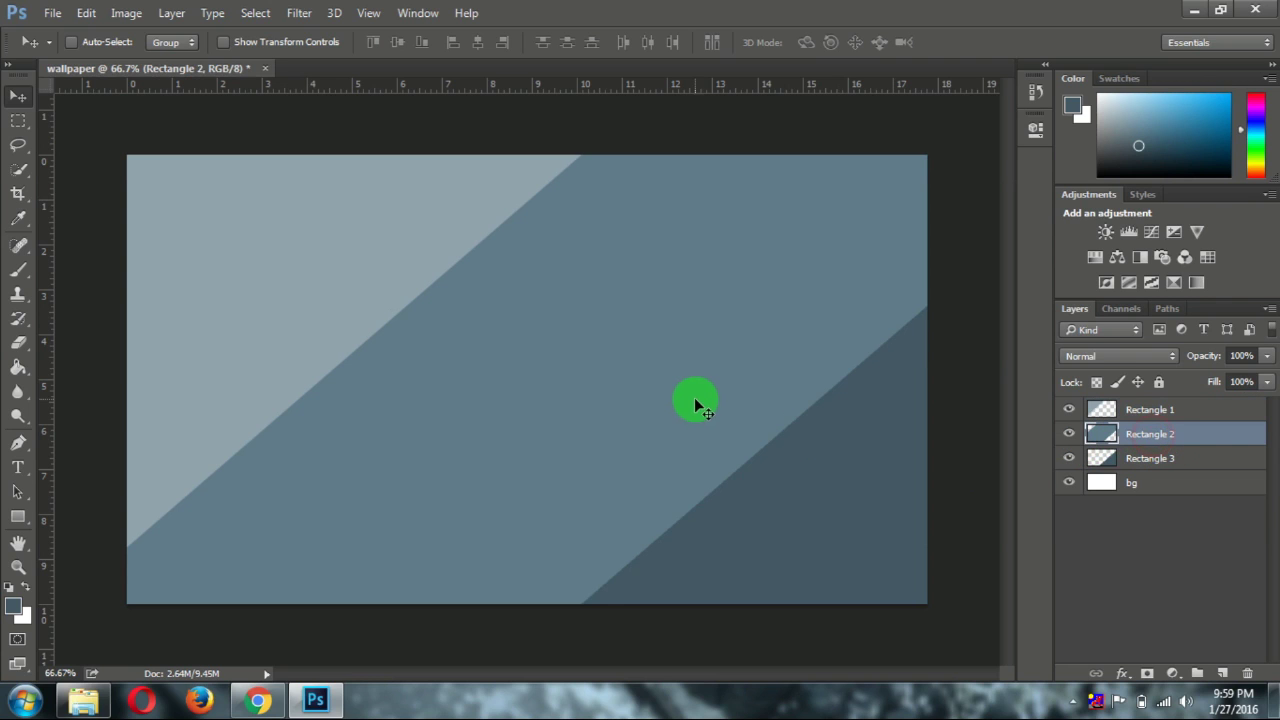
pyautogui.moveTo(697, 403); pyautogui.dragTo(681, 398)
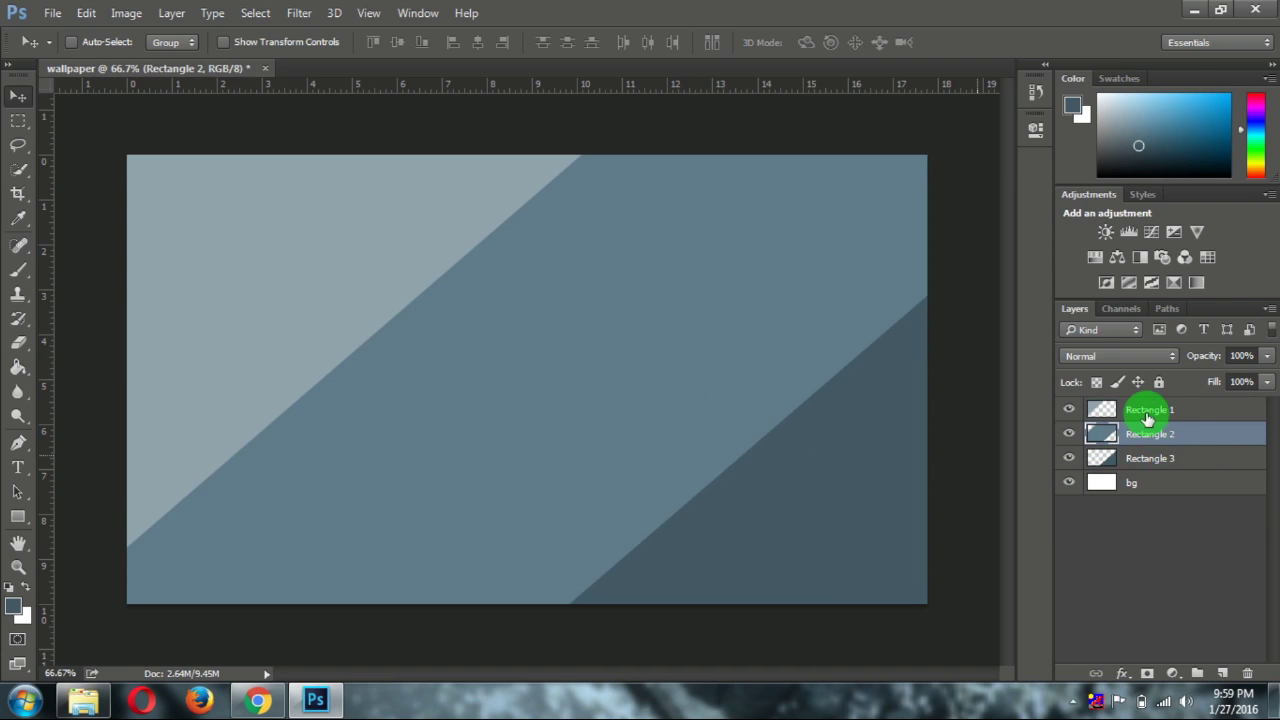
pyautogui.click(1150, 458)
pyautogui.moveTo(842, 508); pyautogui.dragTo(848, 507)
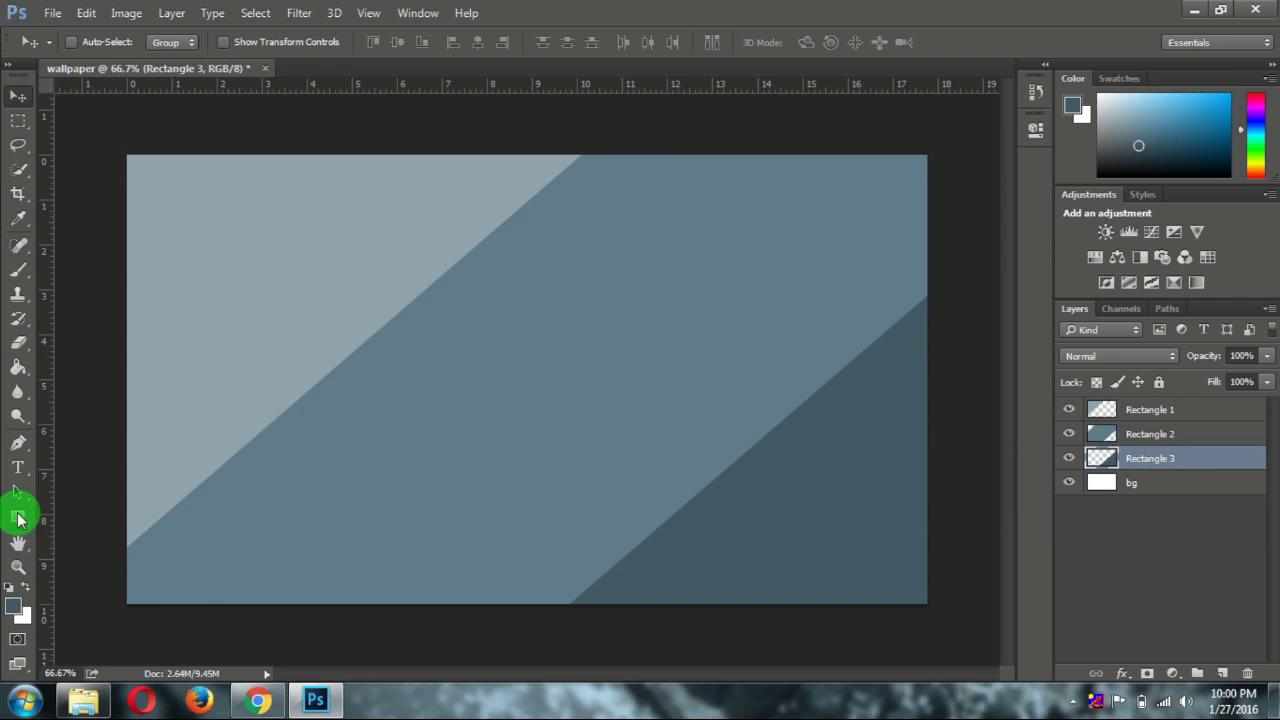
# Step: Draw a circle with the Ellipse tool, stacked above Rectangle 1
pyautogui.moveTo(18, 520); pyautogui.dragTo(98, 548)
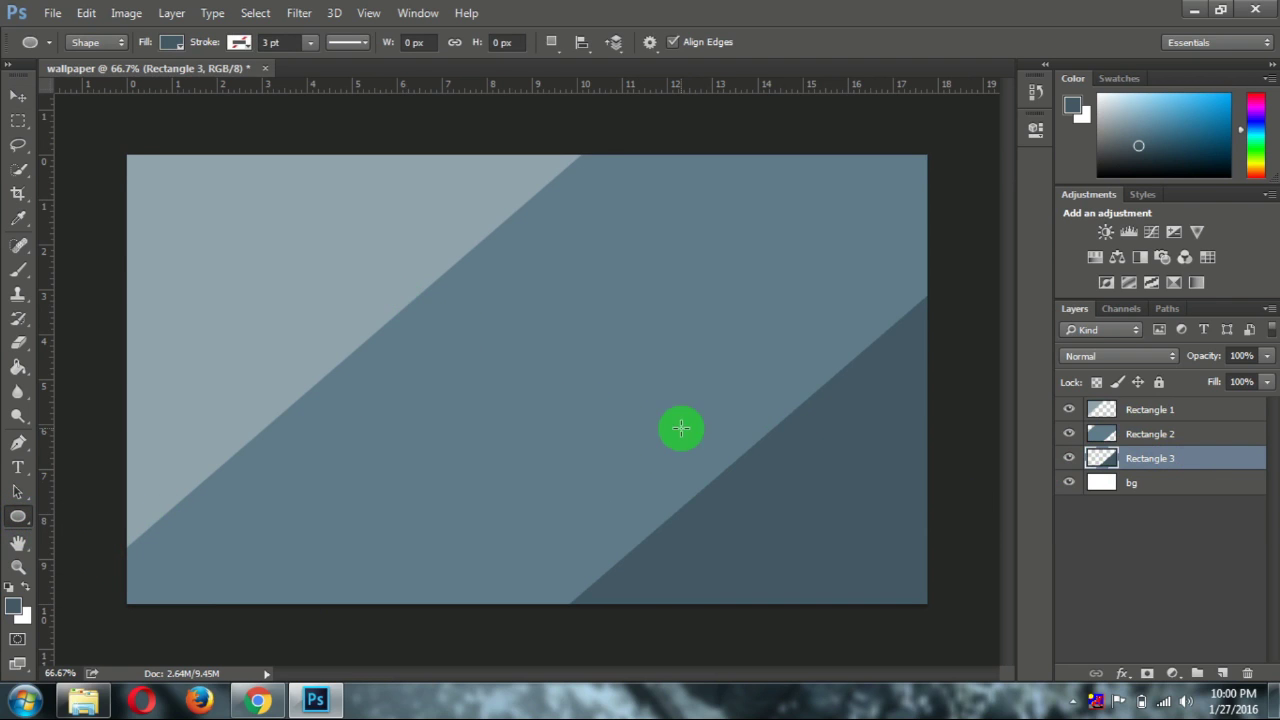
pyautogui.click(1160, 408)
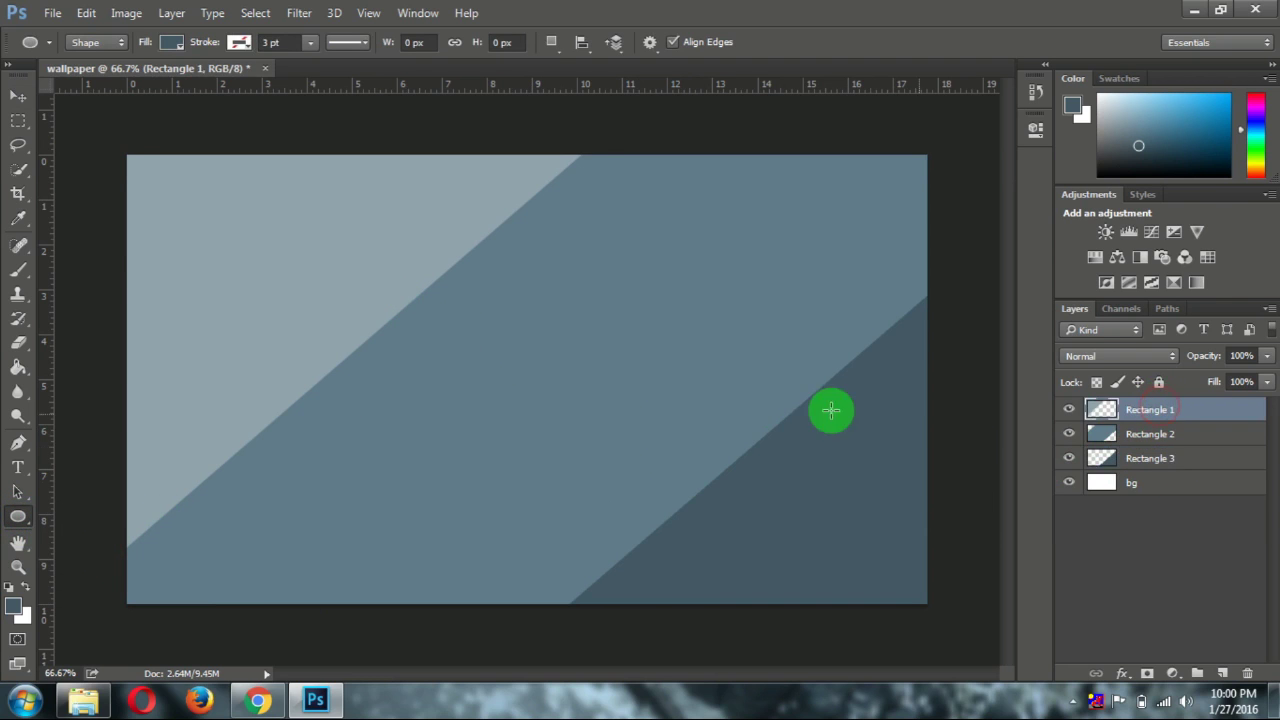
pyautogui.moveTo(435, 322); pyautogui.dragTo(640, 524)
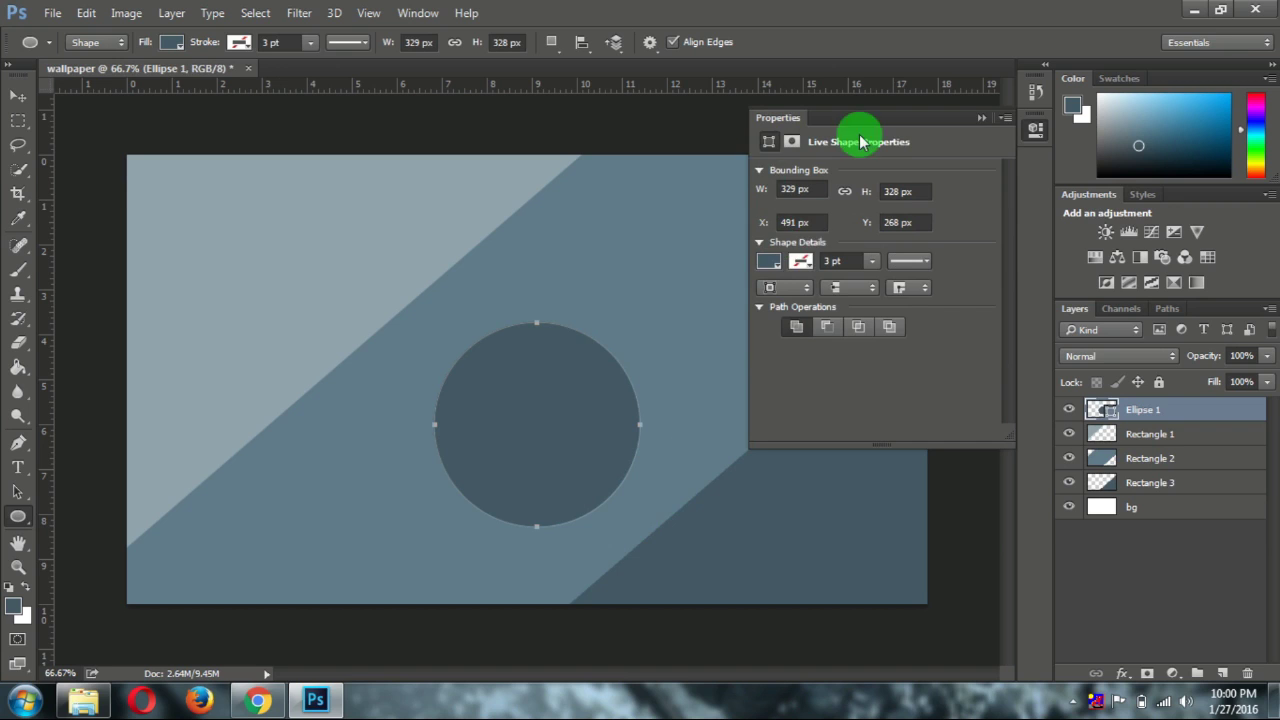
pyautogui.click(978, 117)
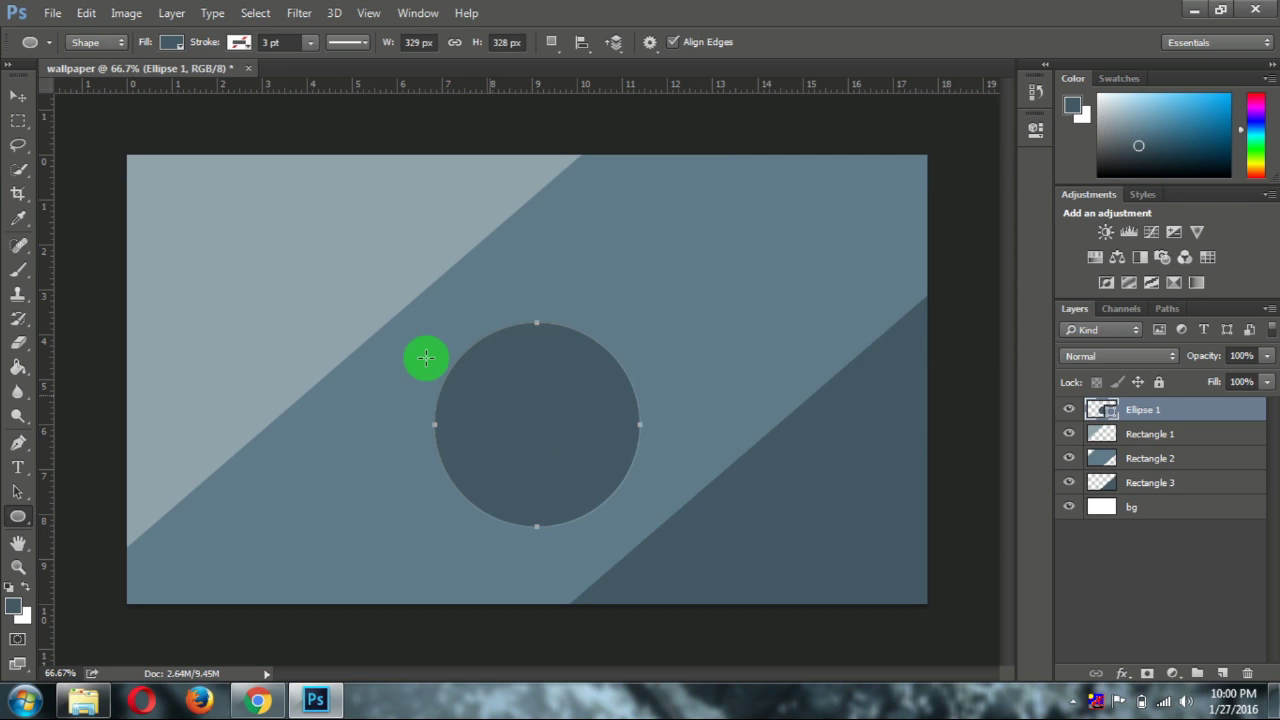
# Step: Move the circle up-left across the band edge and rasterize the Ellipse 1 layer
pyautogui.click(20, 98)
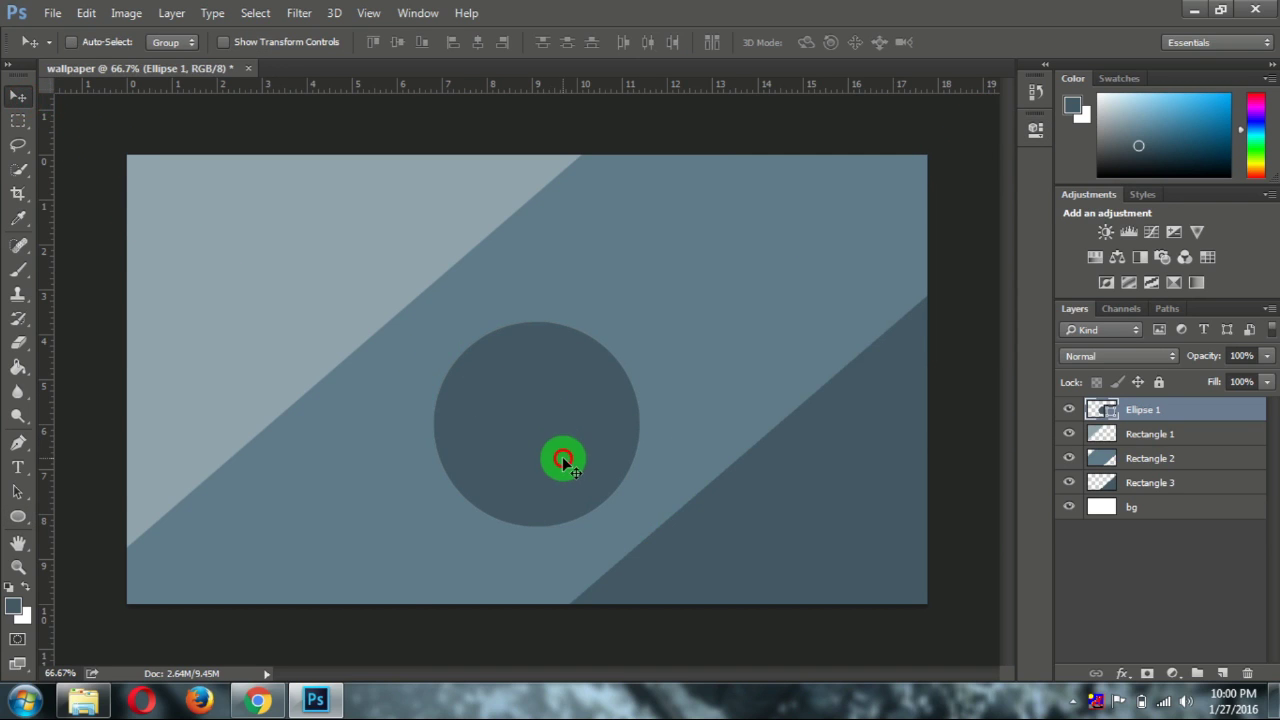
pyautogui.moveTo(563, 460); pyautogui.dragTo(388, 355)
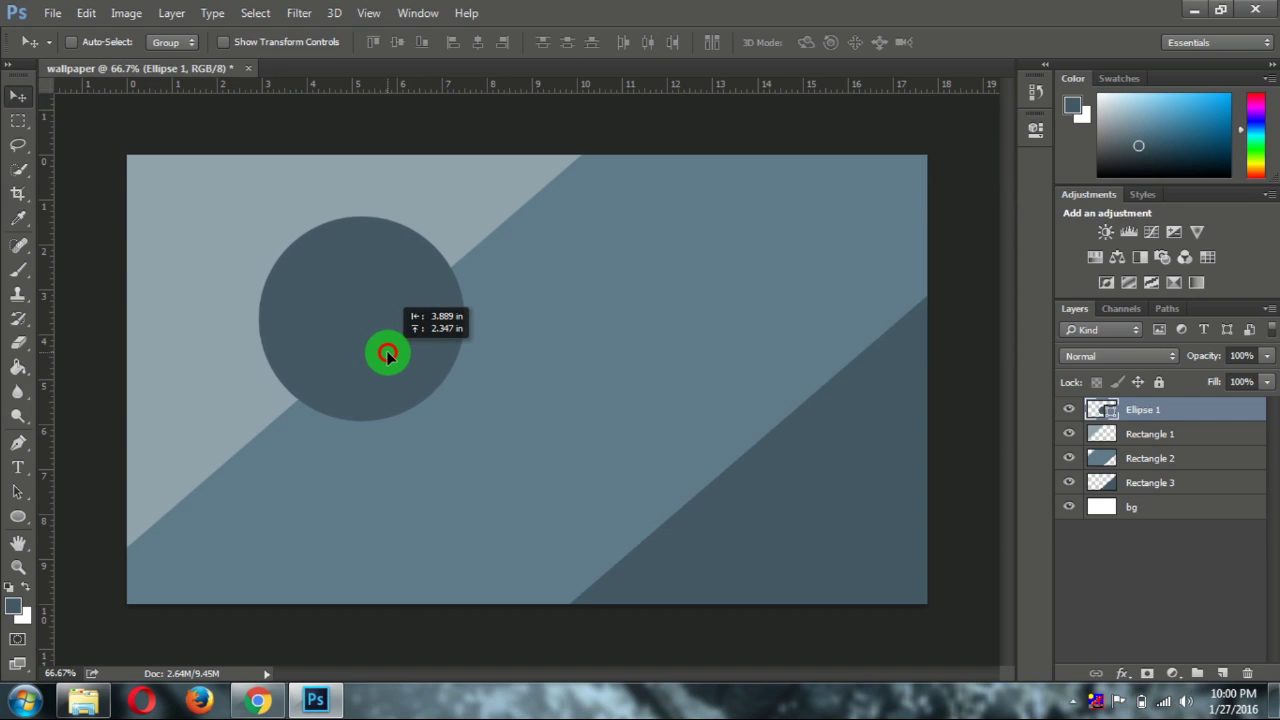
pyautogui.moveTo(388, 355); pyautogui.dragTo(390, 358)
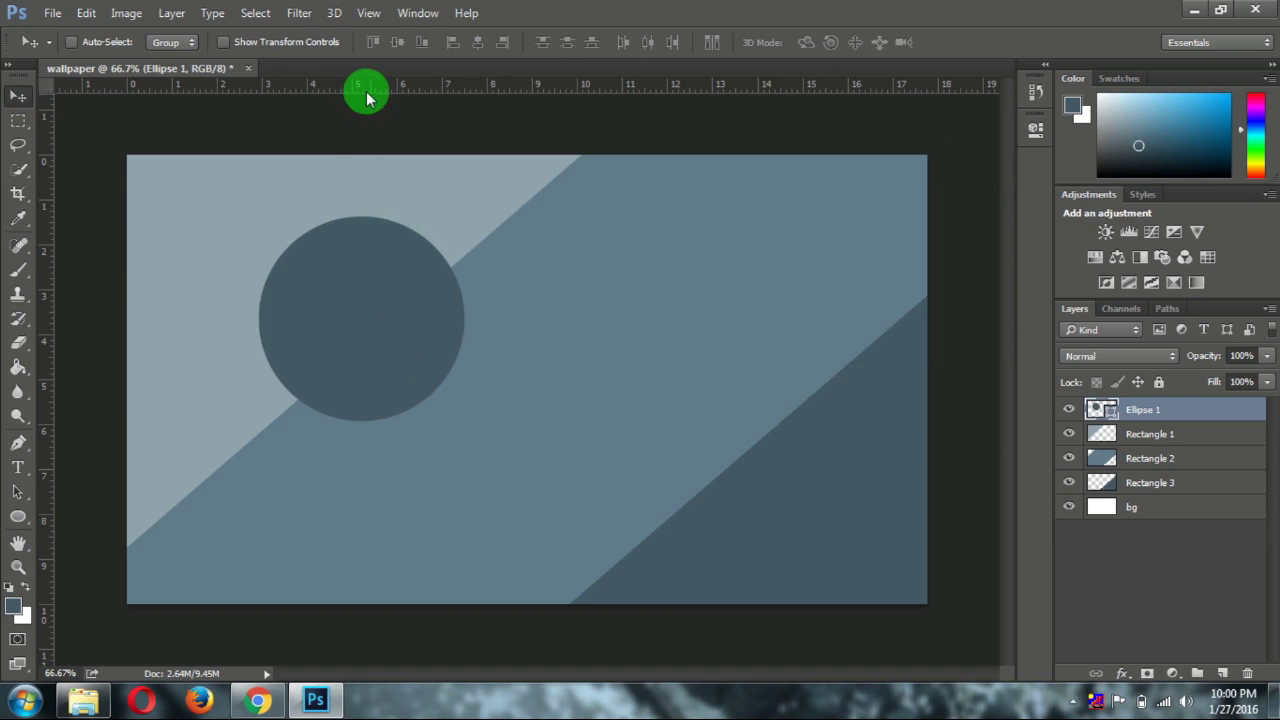
pyautogui.rightClick(1166, 412)
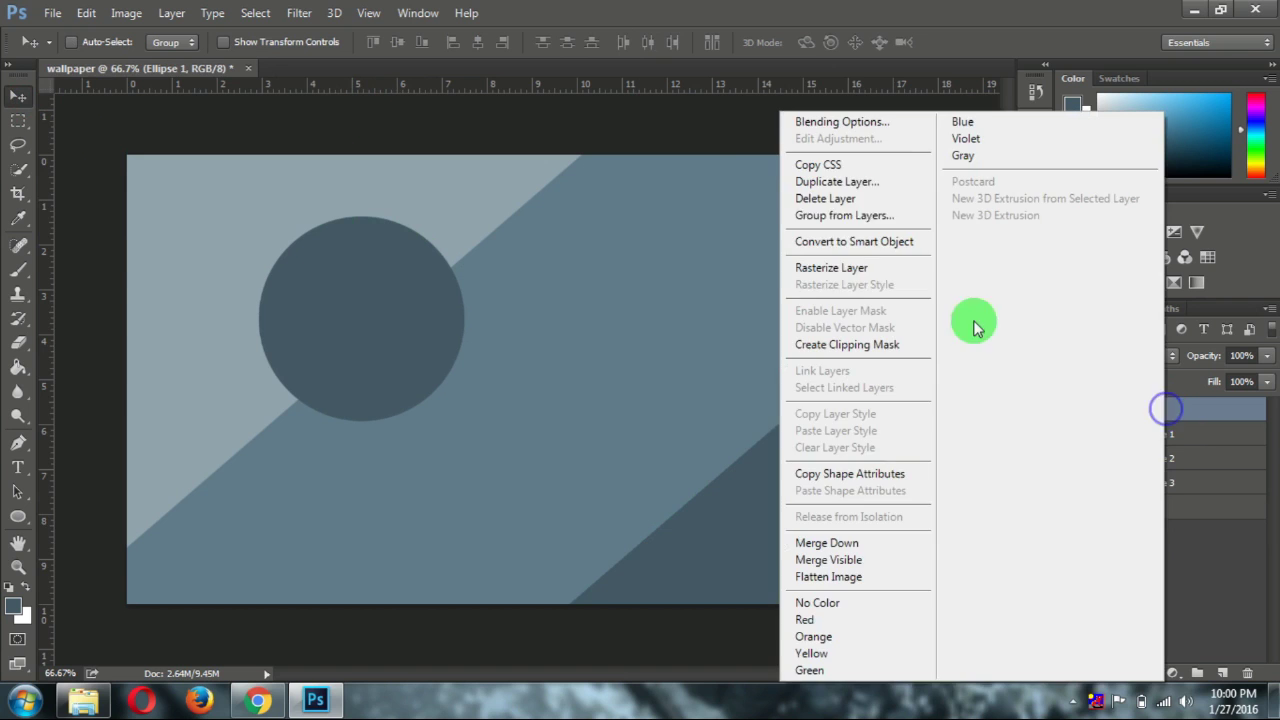
pyautogui.click(834, 272)
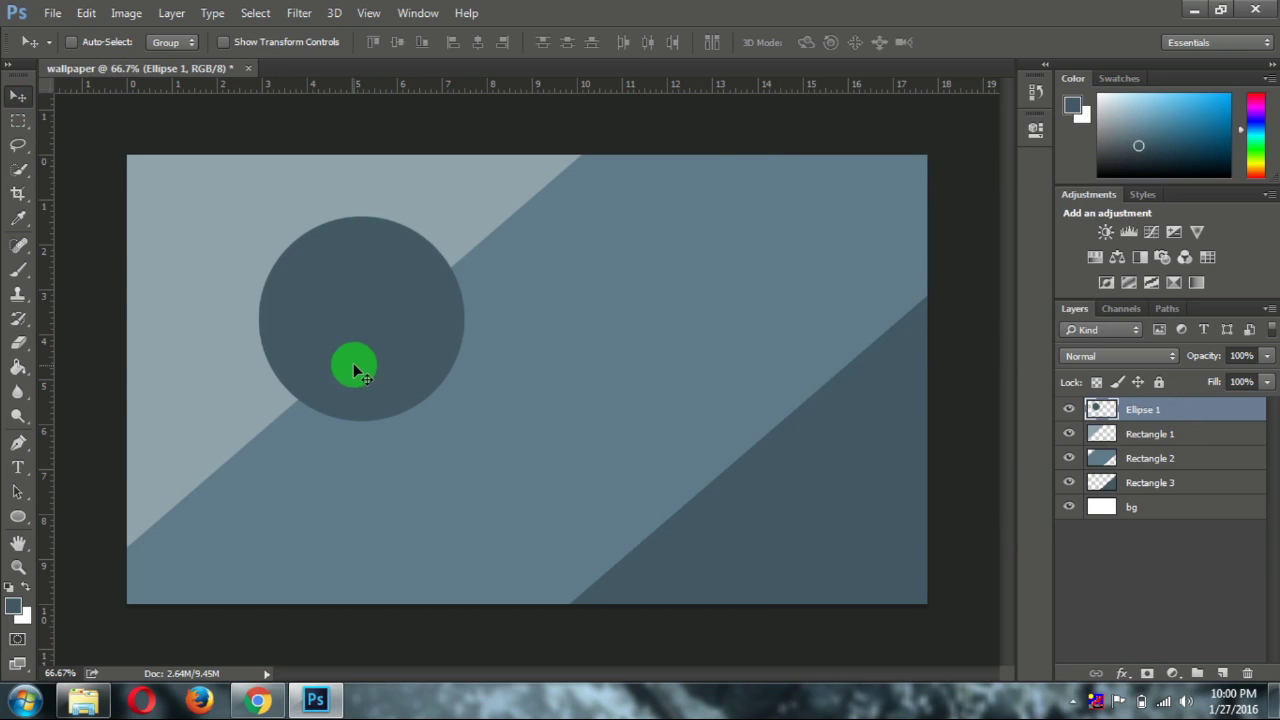
pyautogui.click(1145, 545)
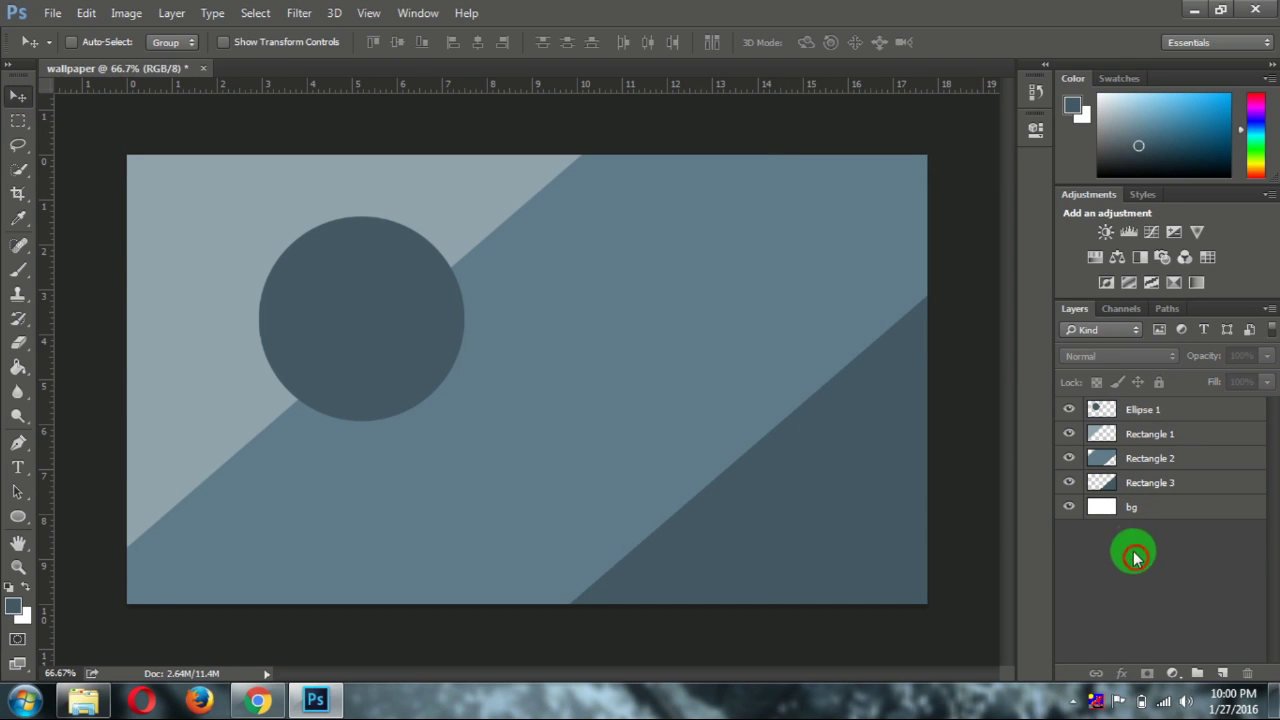
# Step: Add a Drop Shadow to Rectangle 1 with its opacity lowered below 75%
pyautogui.click(1104, 485)
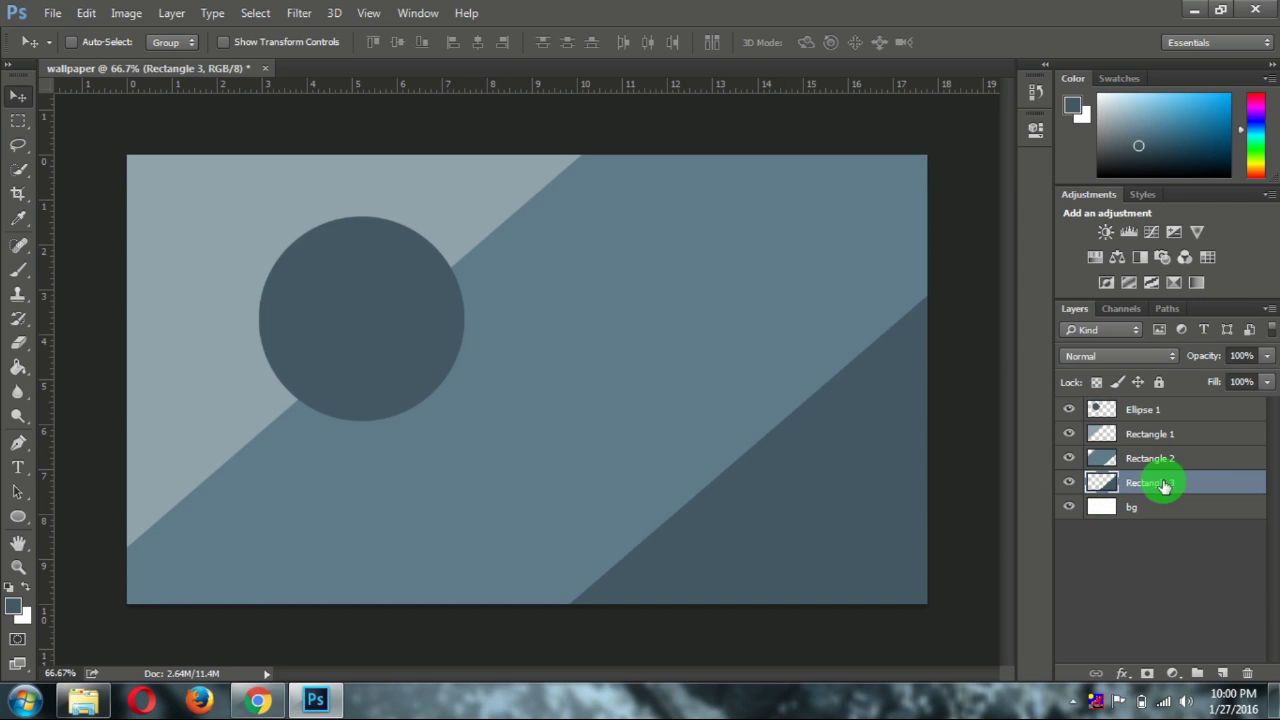
pyautogui.click(1146, 432)
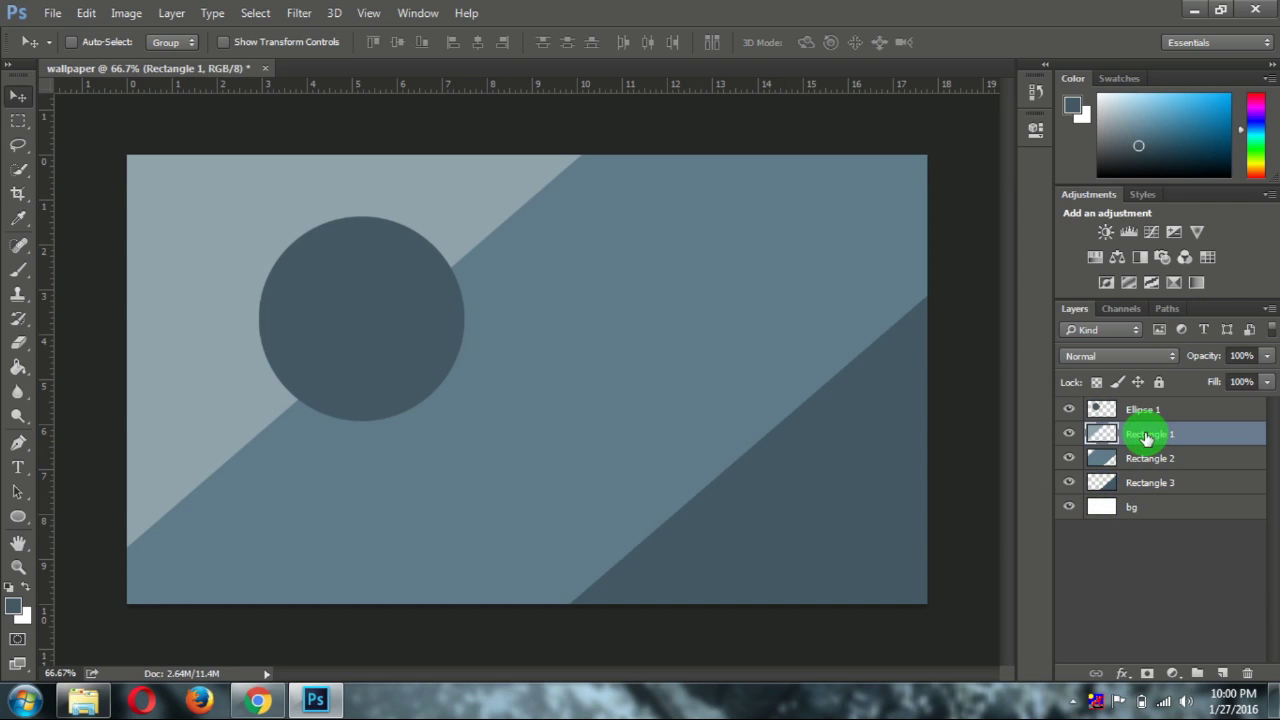
pyautogui.moveTo(1098, 665); pyautogui.dragTo(1127, 680)
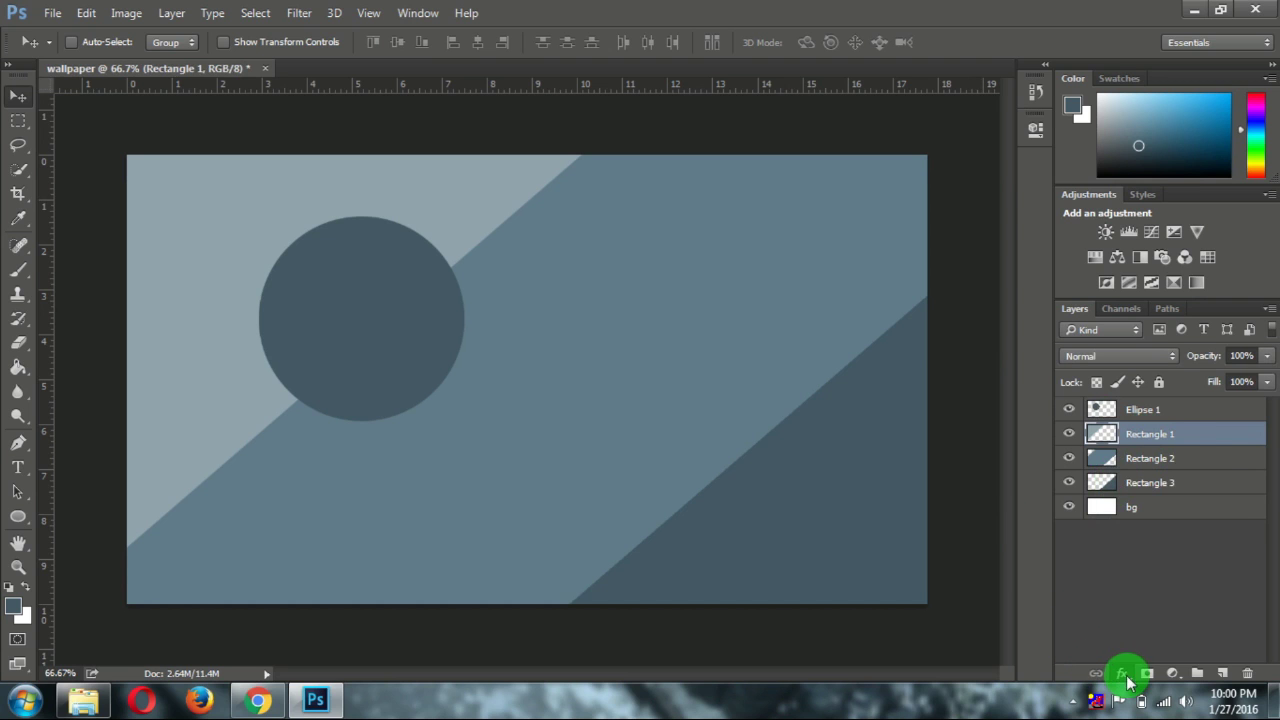
pyautogui.click(1126, 676)
pyautogui.click(1138, 664)
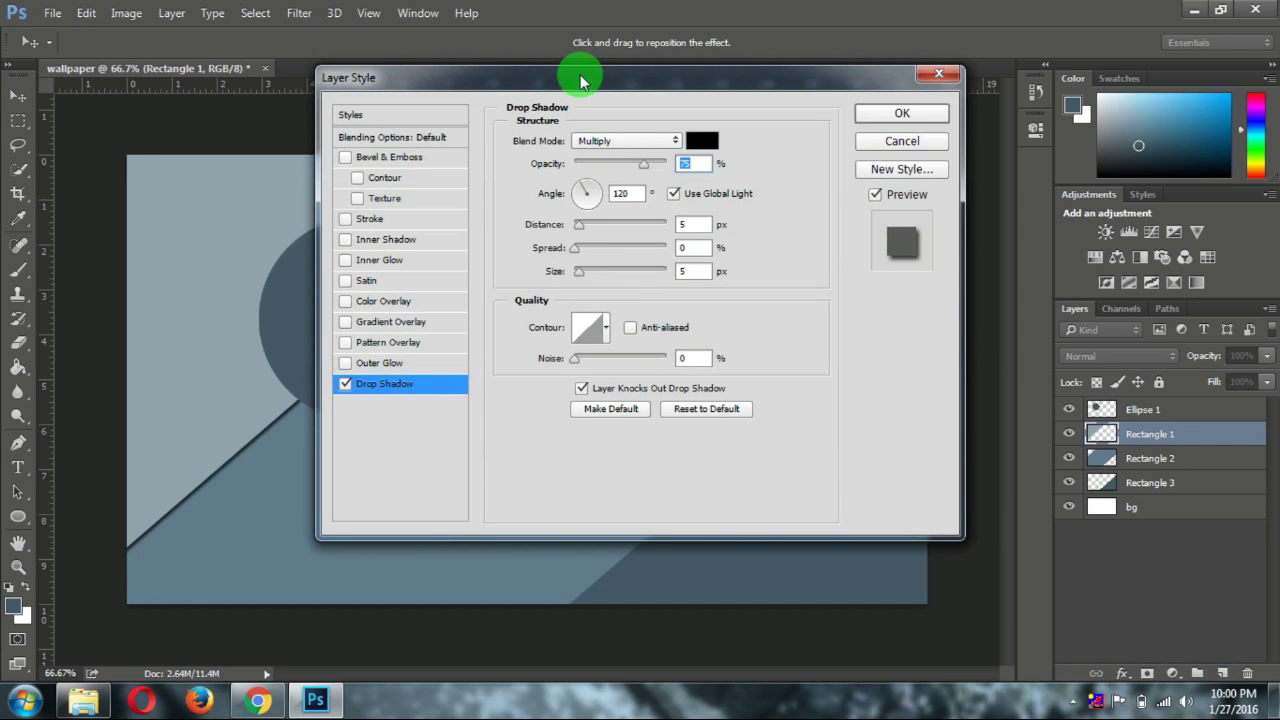
pyautogui.moveTo(580, 78); pyautogui.dragTo(792, 238)
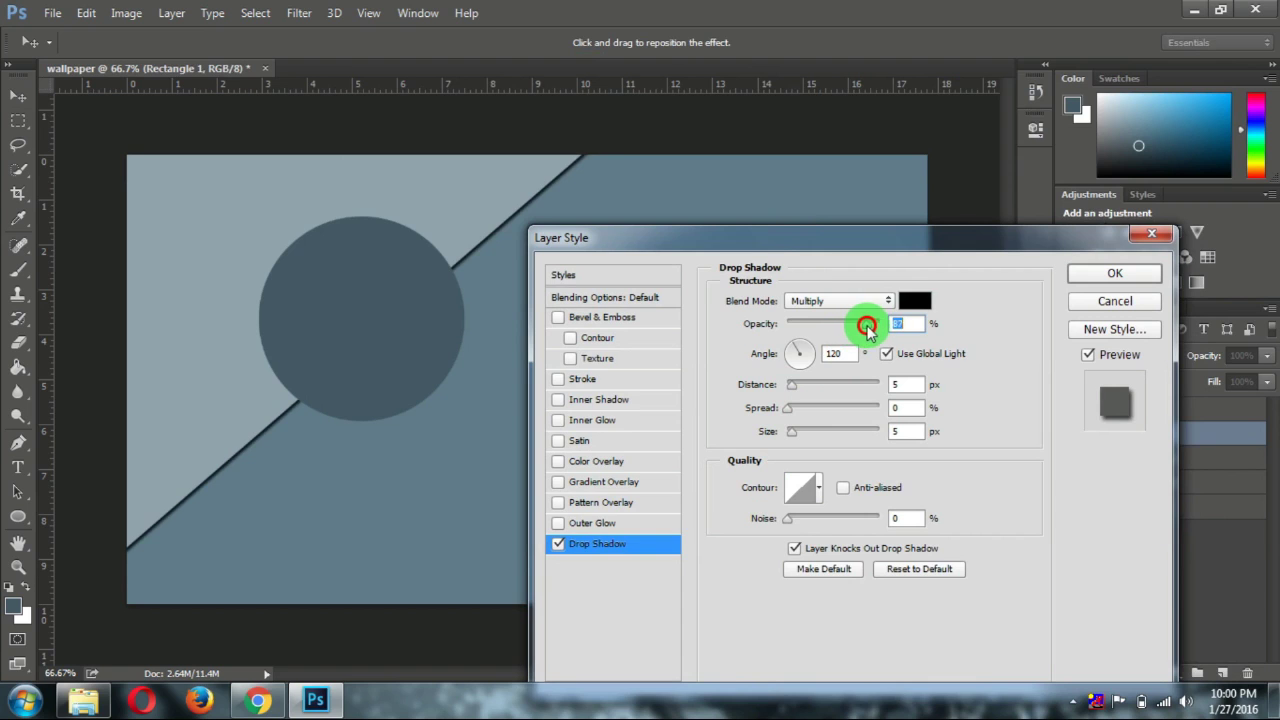
pyautogui.moveTo(834, 331); pyautogui.dragTo(846, 337)
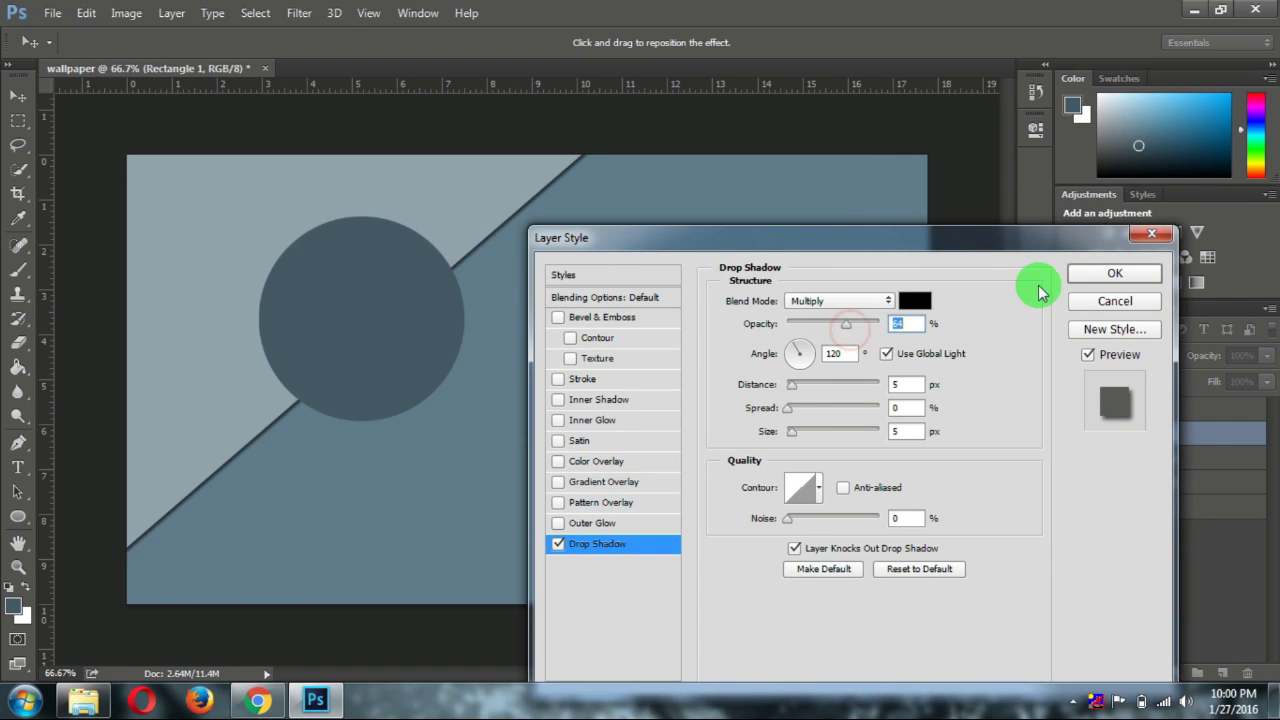
pyautogui.click(1080, 277)
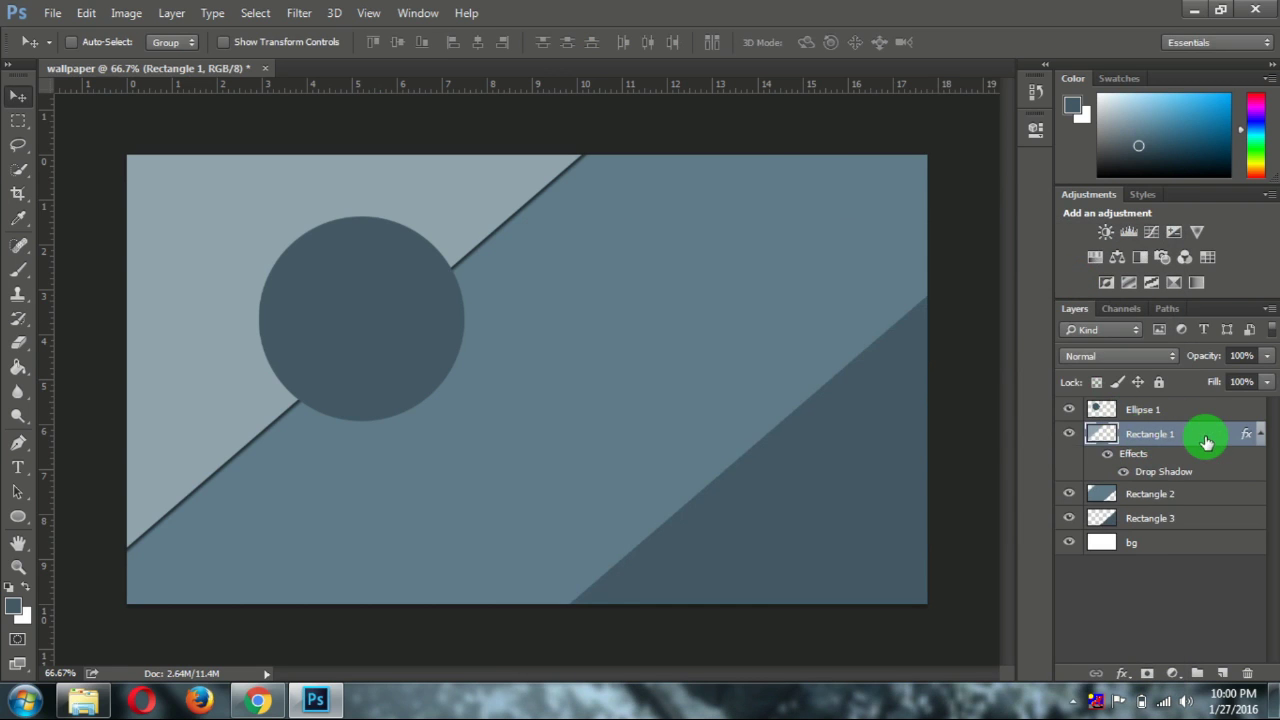
# Step: Copy Rectangle 1's layer style and paste the drop shadow onto Rectangle 2
pyautogui.rightClick(1172, 433)
pyautogui.click(1193, 446)
pyautogui.rightClick(1168, 437)
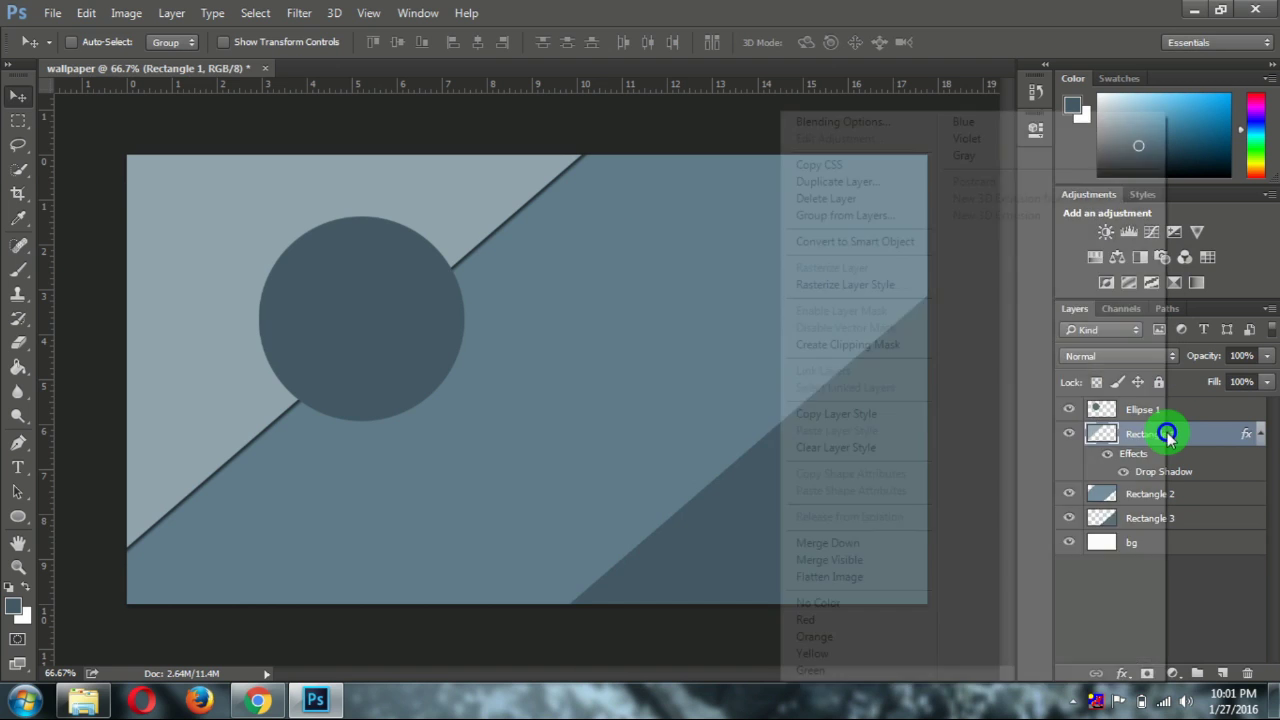
pyautogui.click(861, 414)
pyautogui.click(1160, 495)
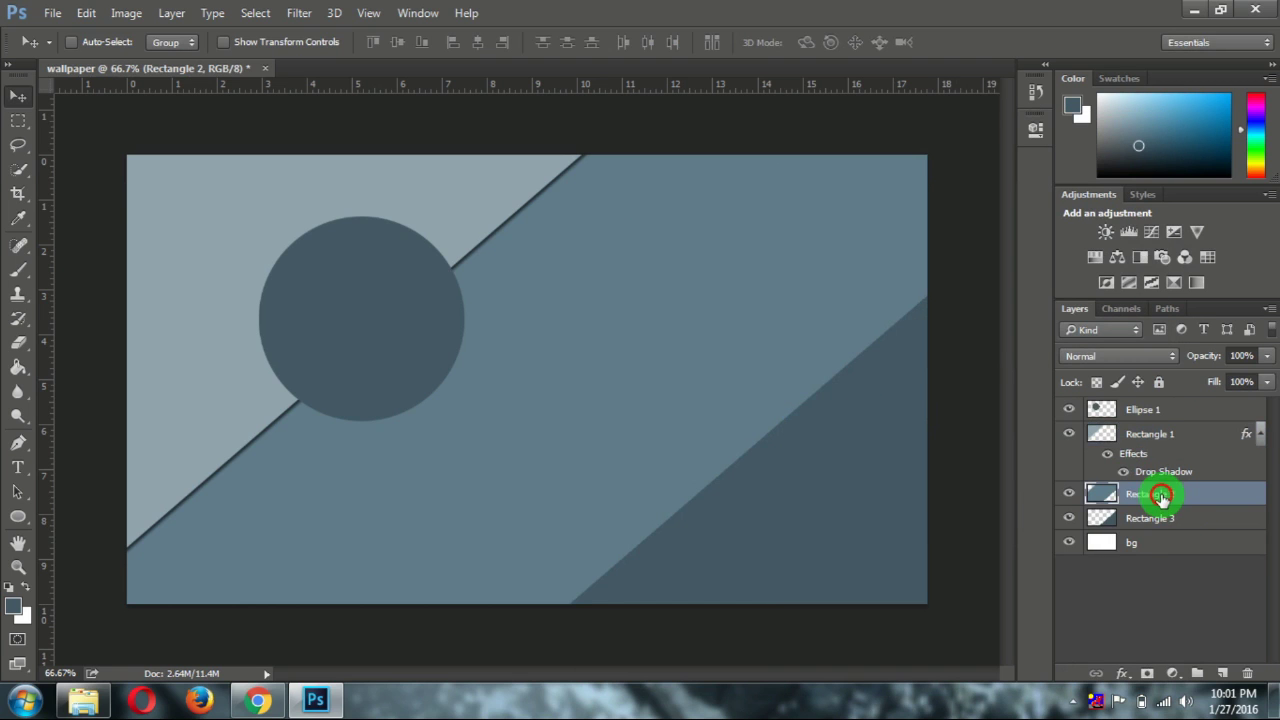
pyautogui.rightClick(1160, 497)
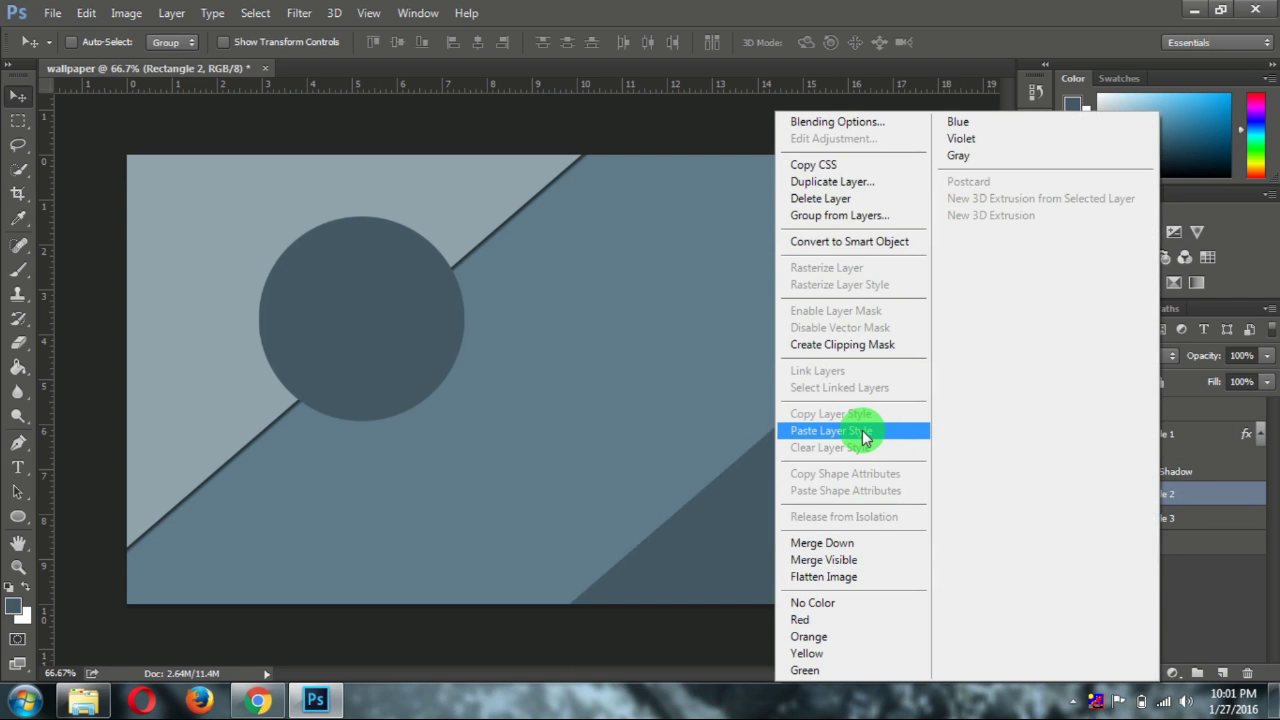
pyautogui.click(862, 431)
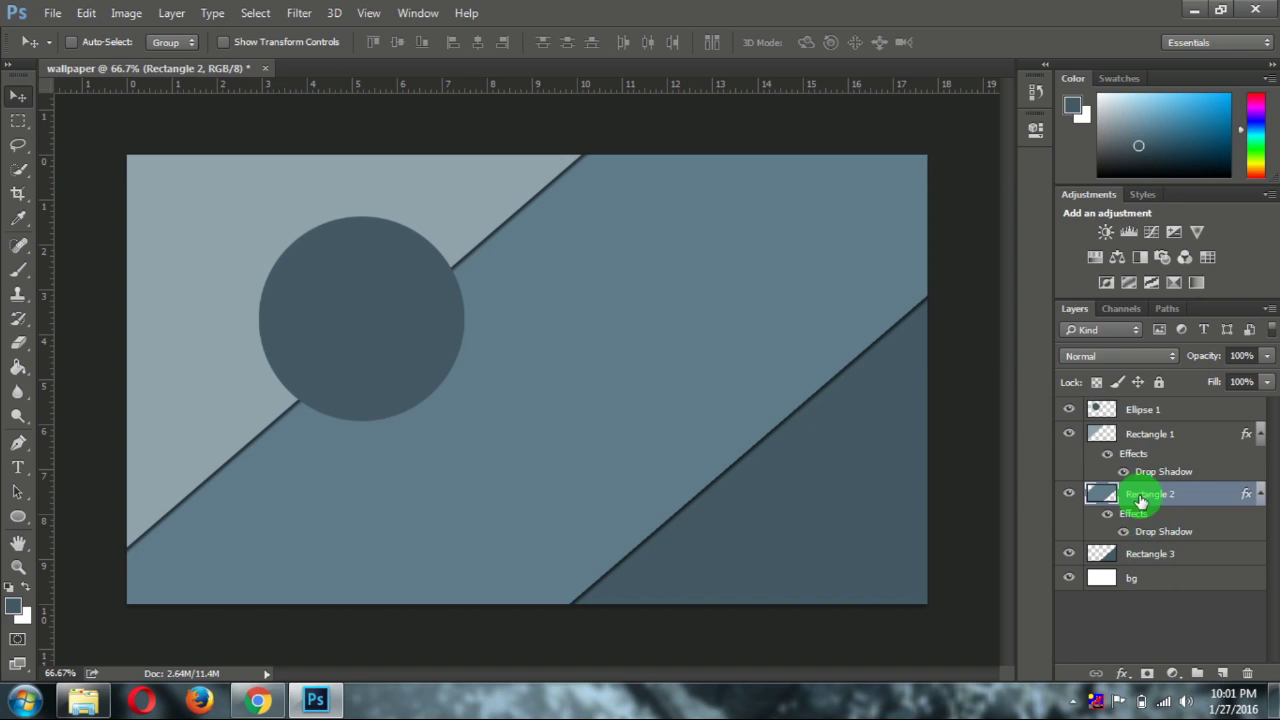
# Step: Paste the drop shadow onto Ellipse 1 and collapse the effect lists of all three layers
pyautogui.click(1149, 410)
pyautogui.rightClick(1149, 410)
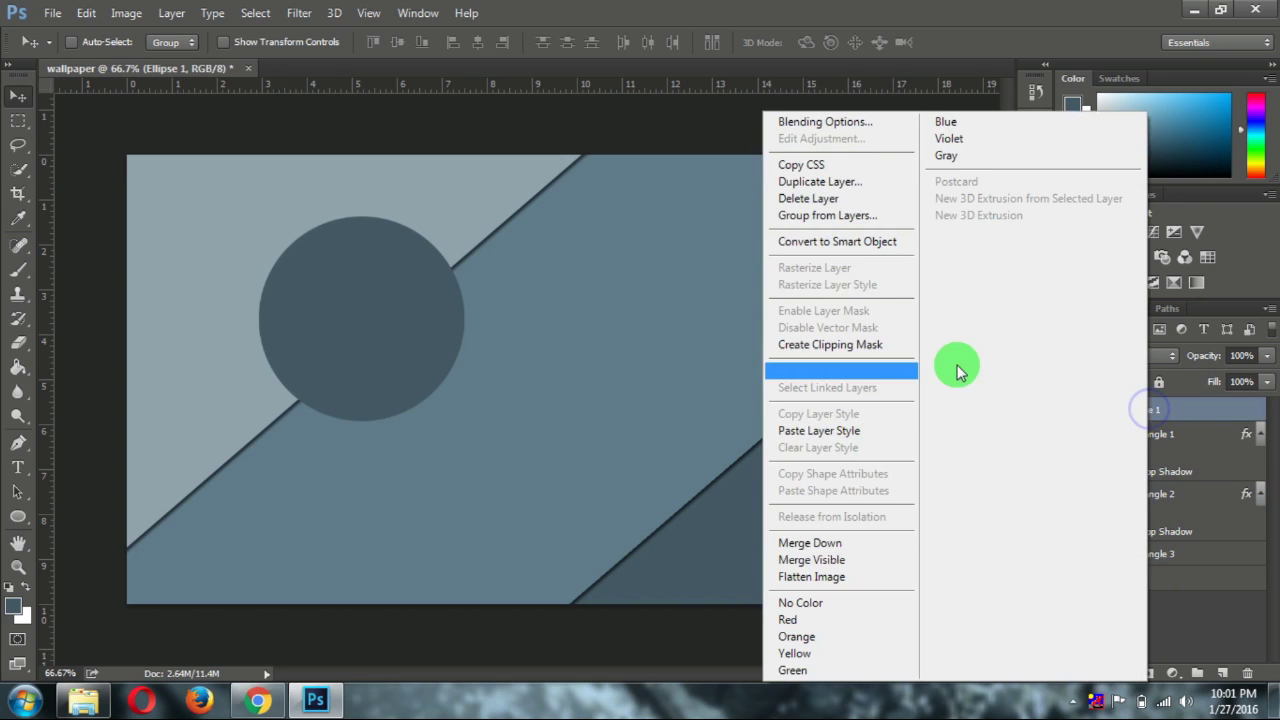
pyautogui.click(828, 430)
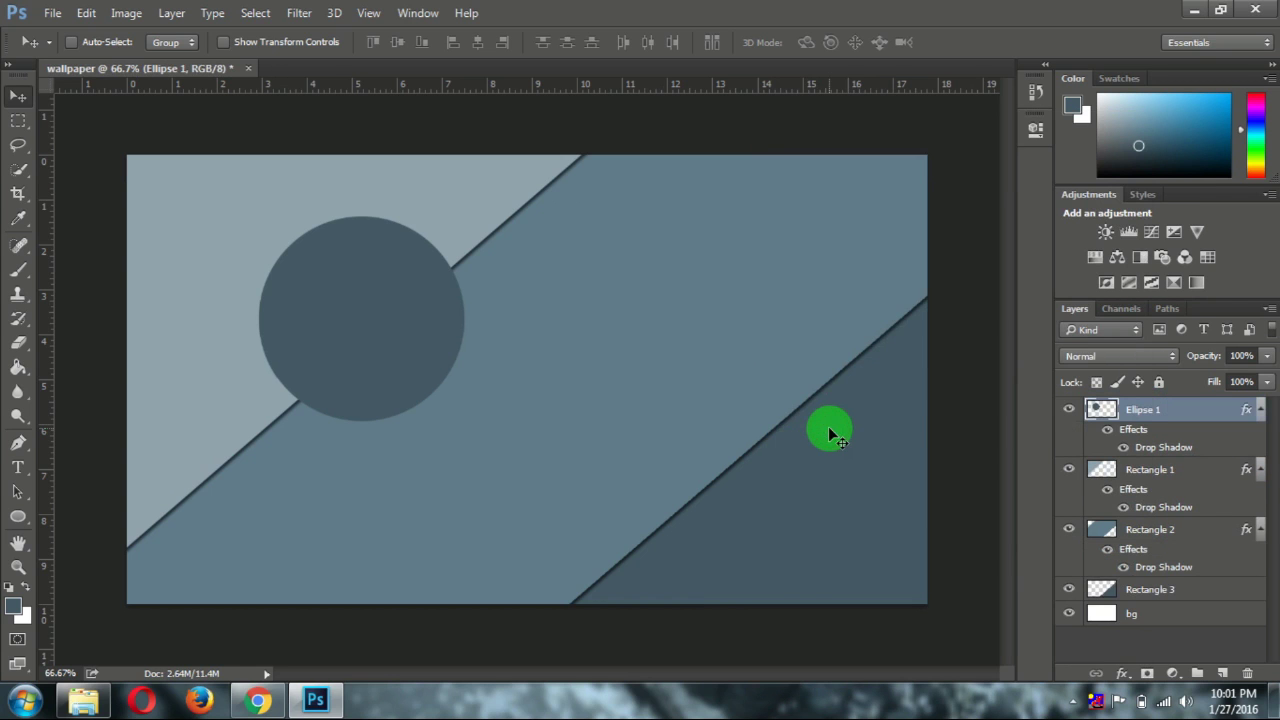
pyautogui.click(1200, 640)
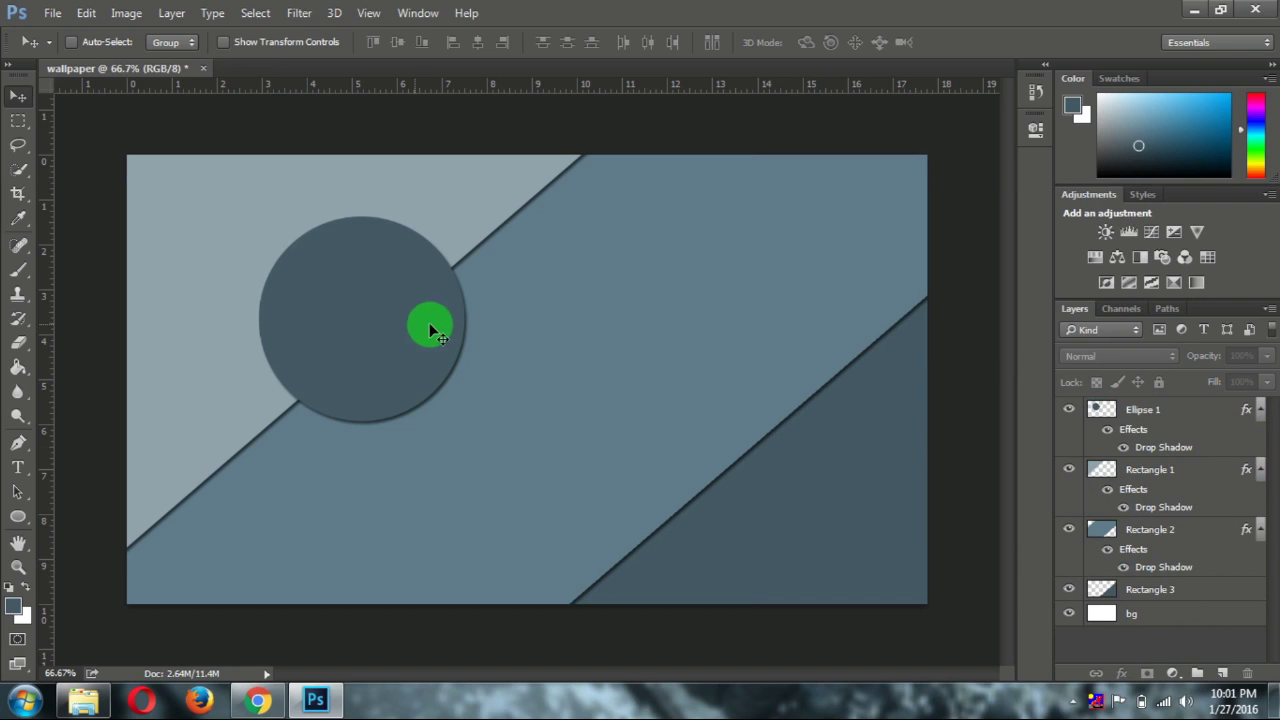
pyautogui.click(1160, 412)
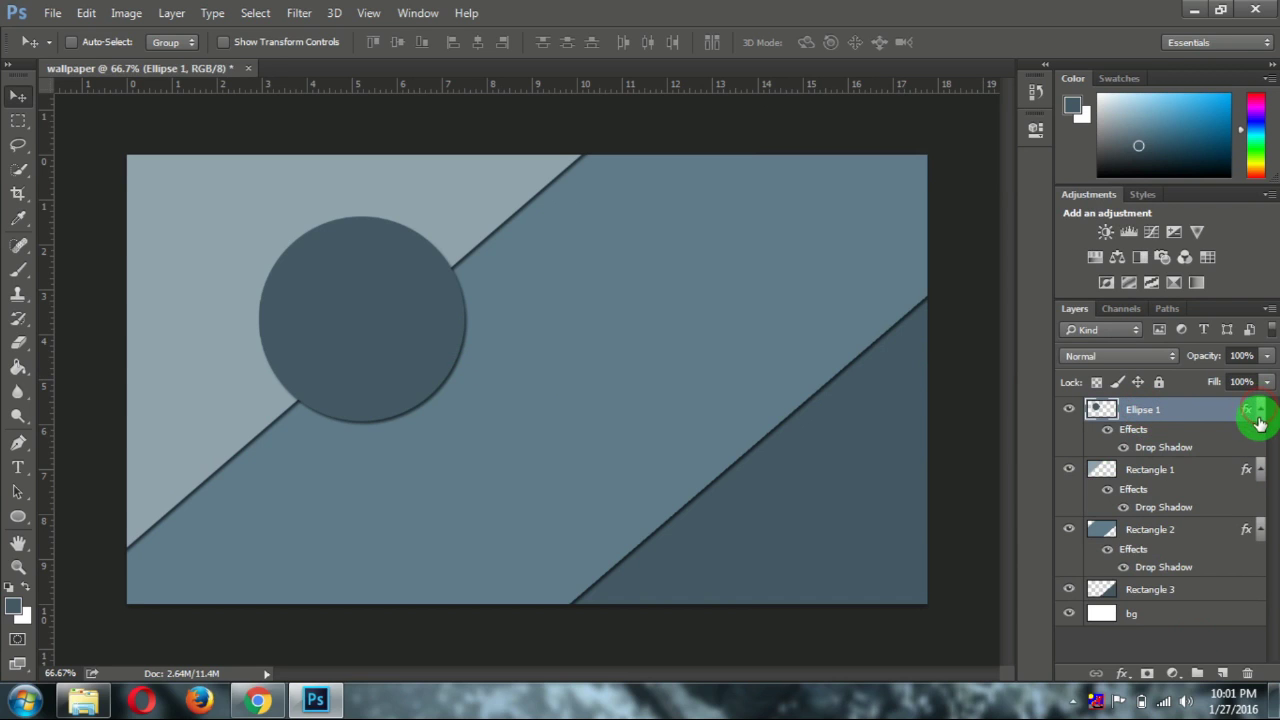
pyautogui.click(1259, 413)
pyautogui.click(1259, 434)
pyautogui.click(1259, 457)
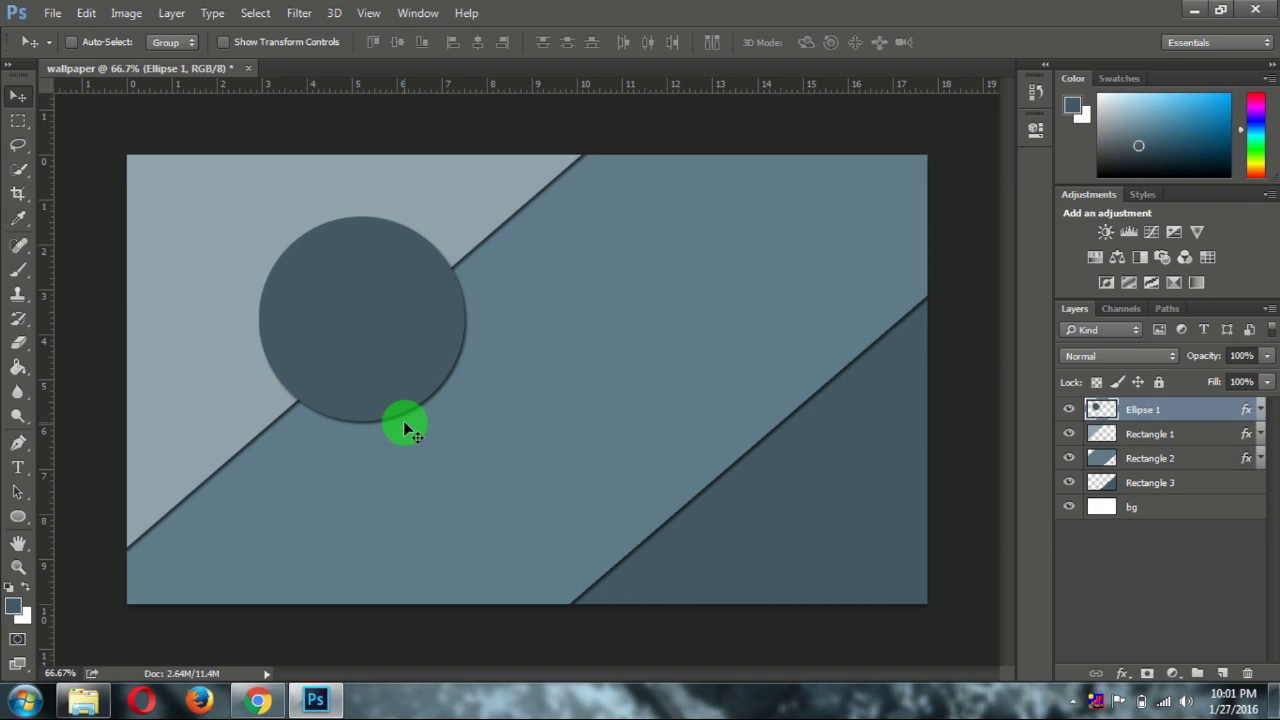
# Step: Type a name in 98 pt Arial Black and place it at the canvas centre
pyautogui.click(17, 467)
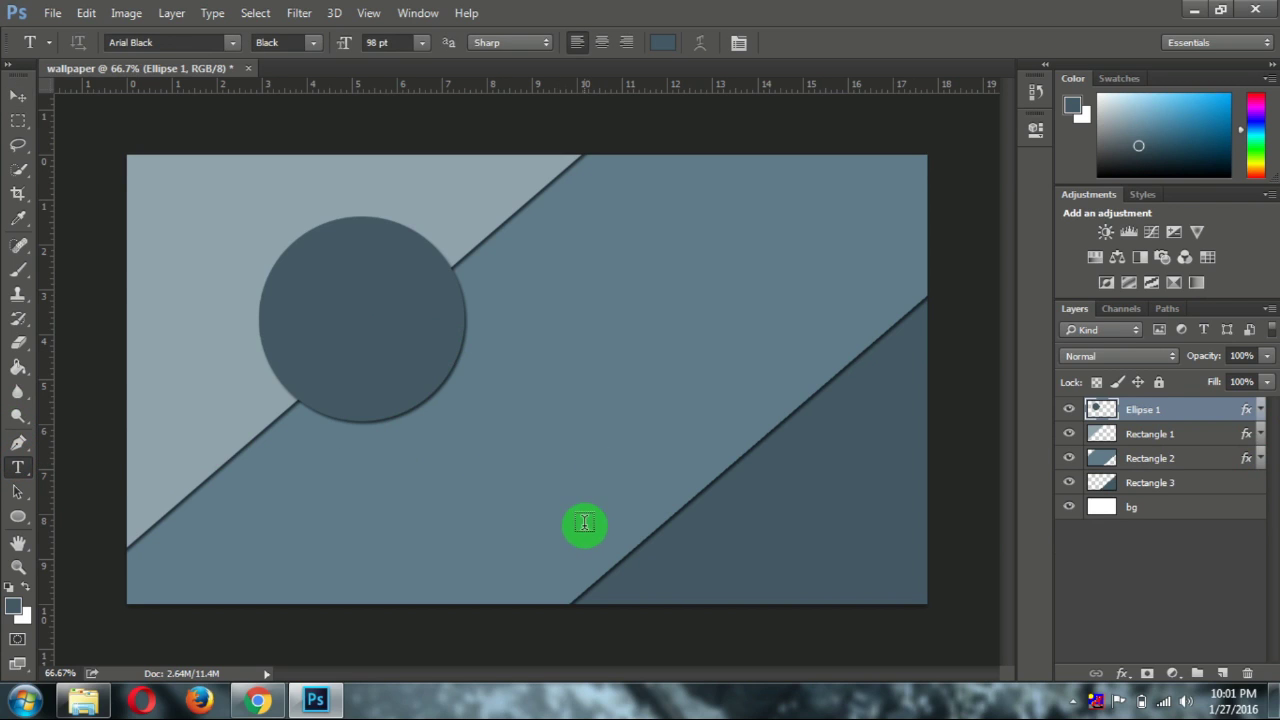
pyautogui.click(529, 512)
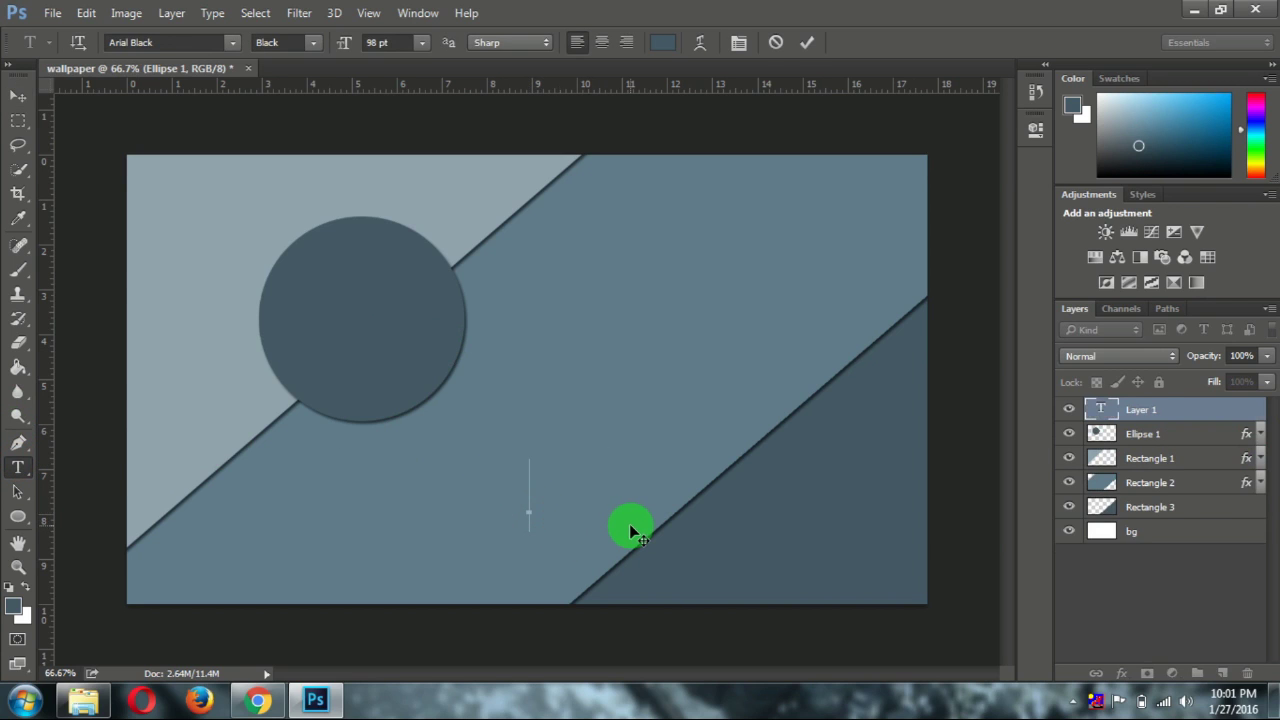
pyautogui.write('N')
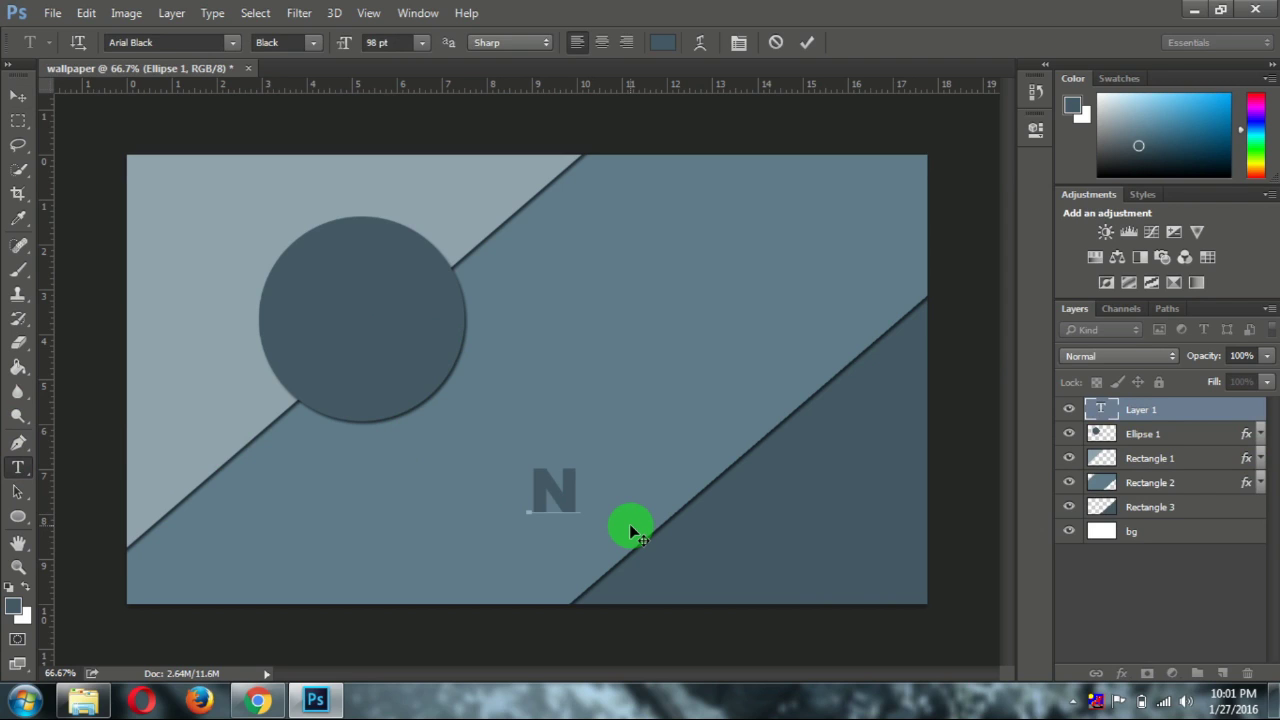
pyautogui.write('ikhil')
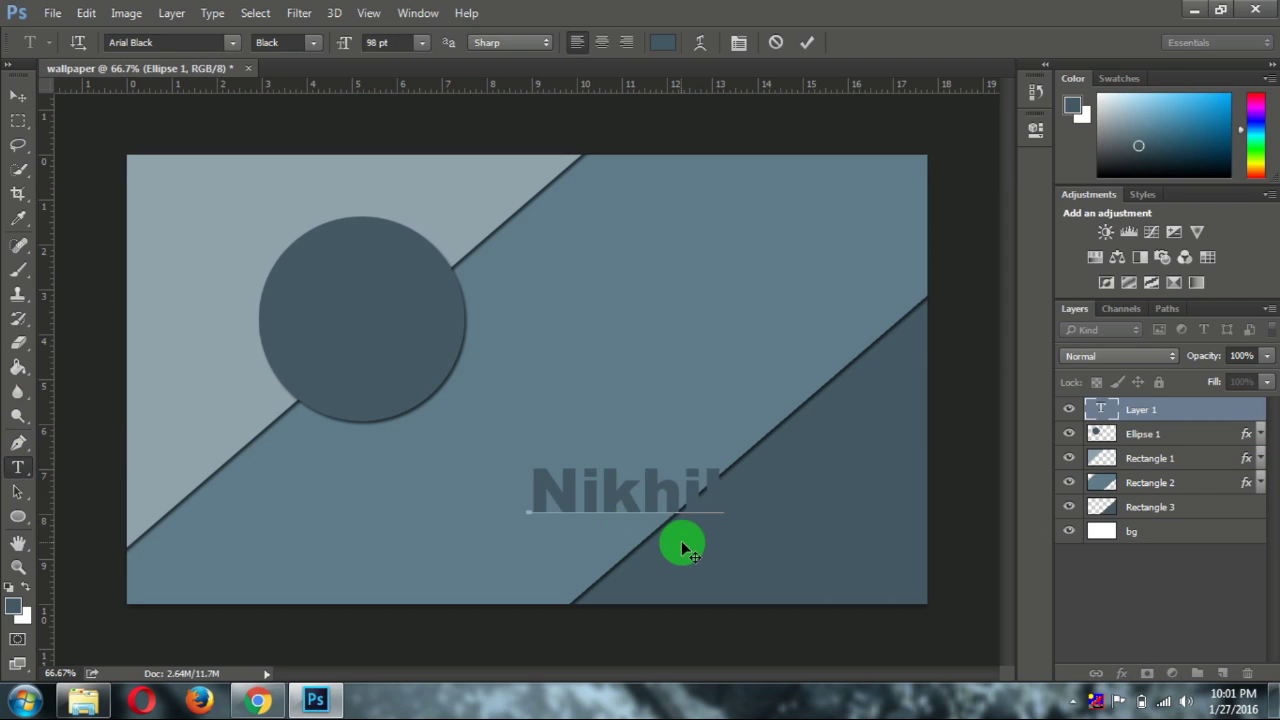
pyautogui.moveTo(754, 557); pyautogui.dragTo(861, 288)
pyautogui.moveTo(808, 430); pyautogui.dragTo(794, 466)
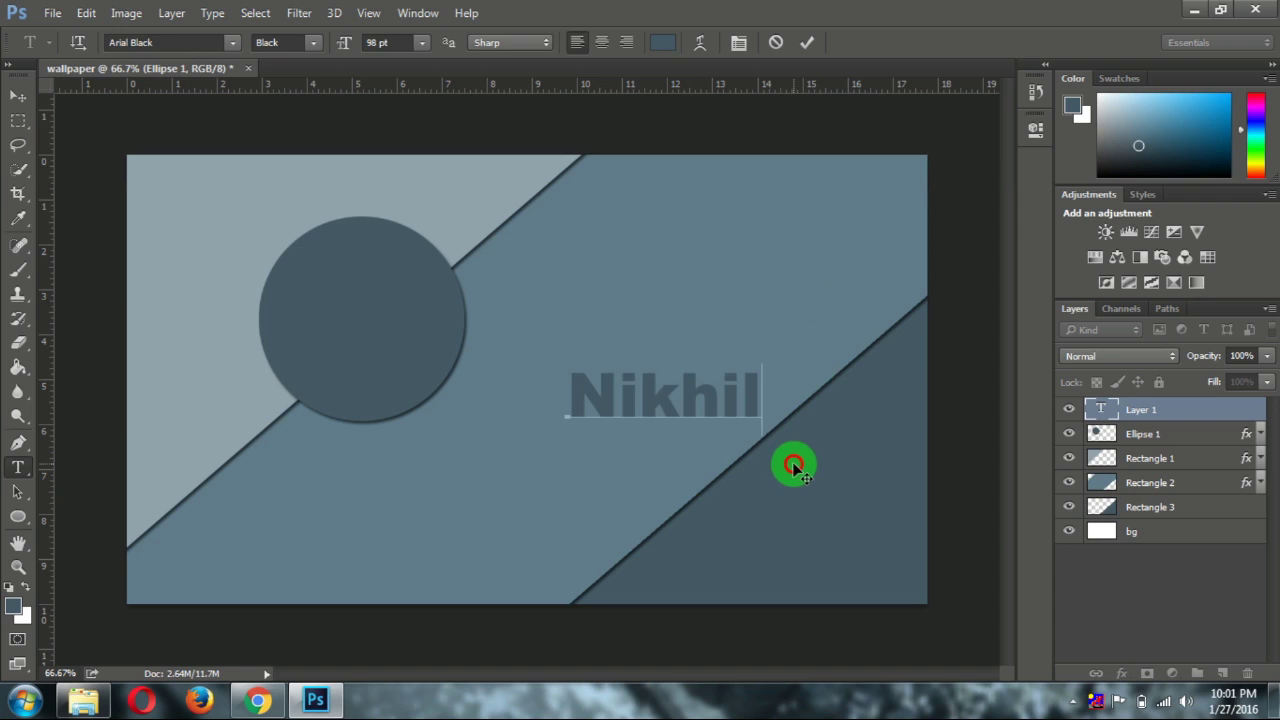
pyautogui.click(808, 44)
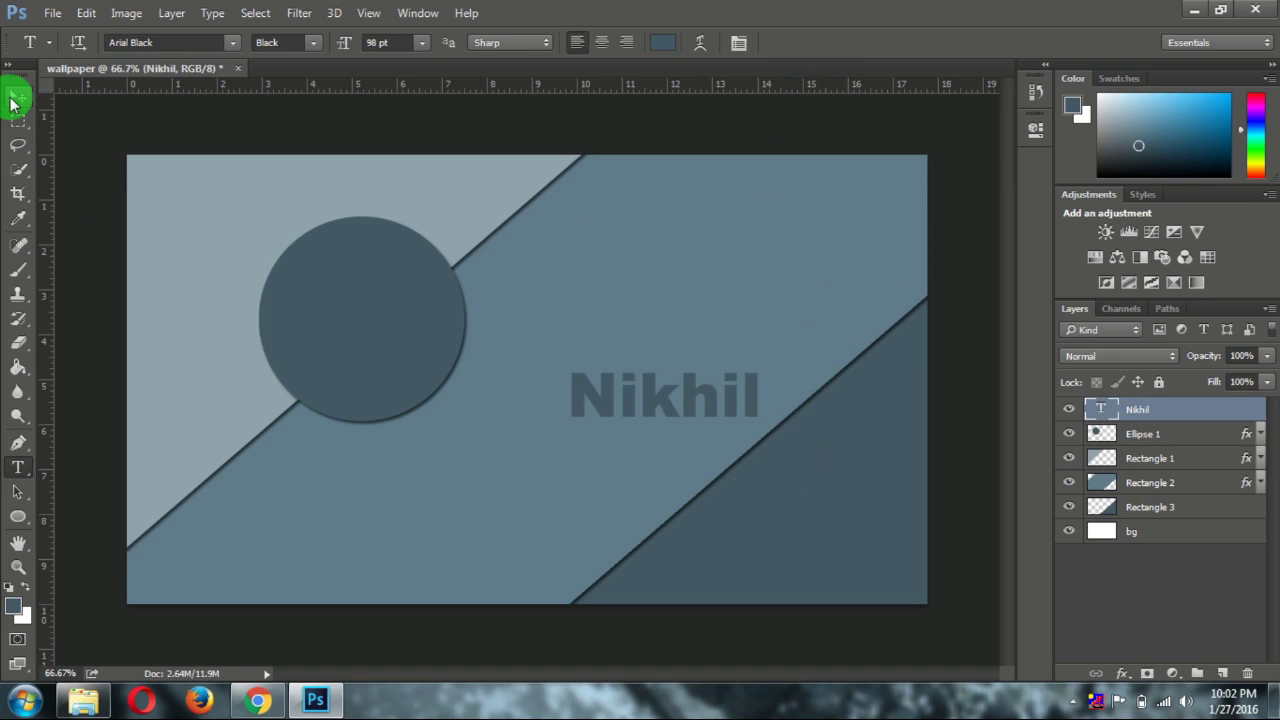
# Step: Rotate the name text about 40° onto the diagonal and nudge it slightly down-left
pyautogui.click(14, 98)
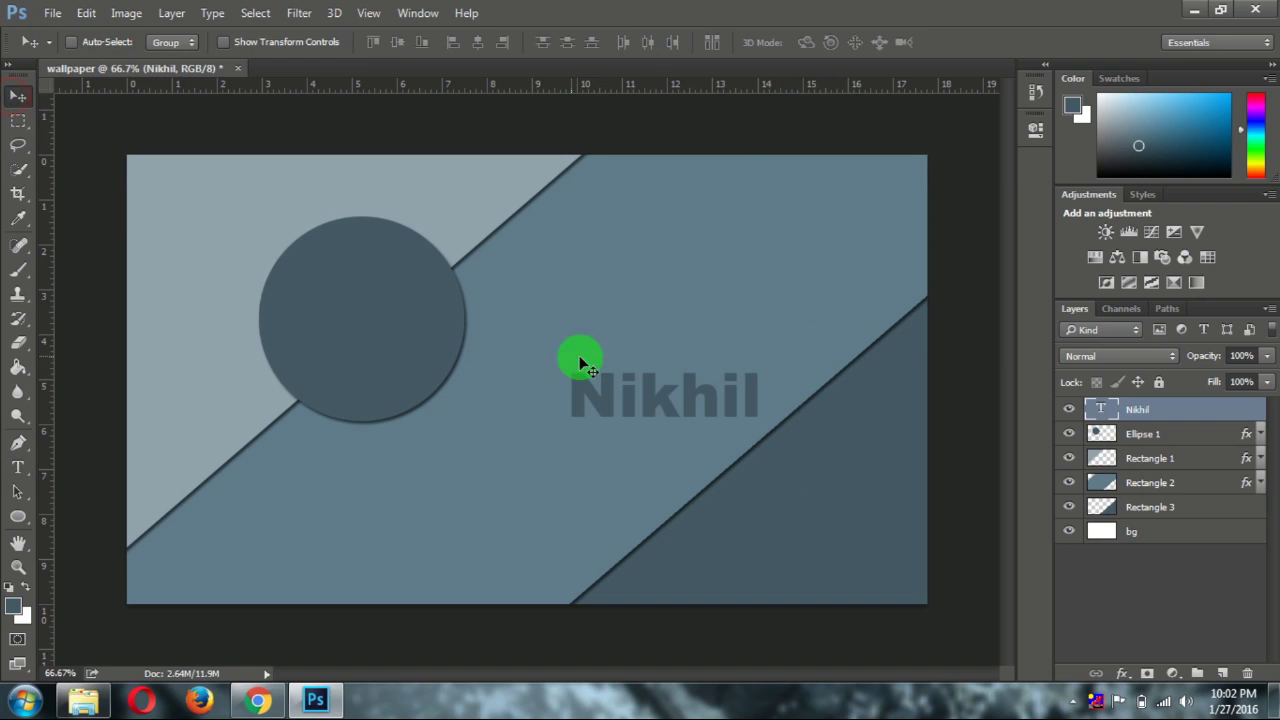
pyautogui.click(248, 42)
pyautogui.moveTo(760, 425); pyautogui.dragTo(809, 351)
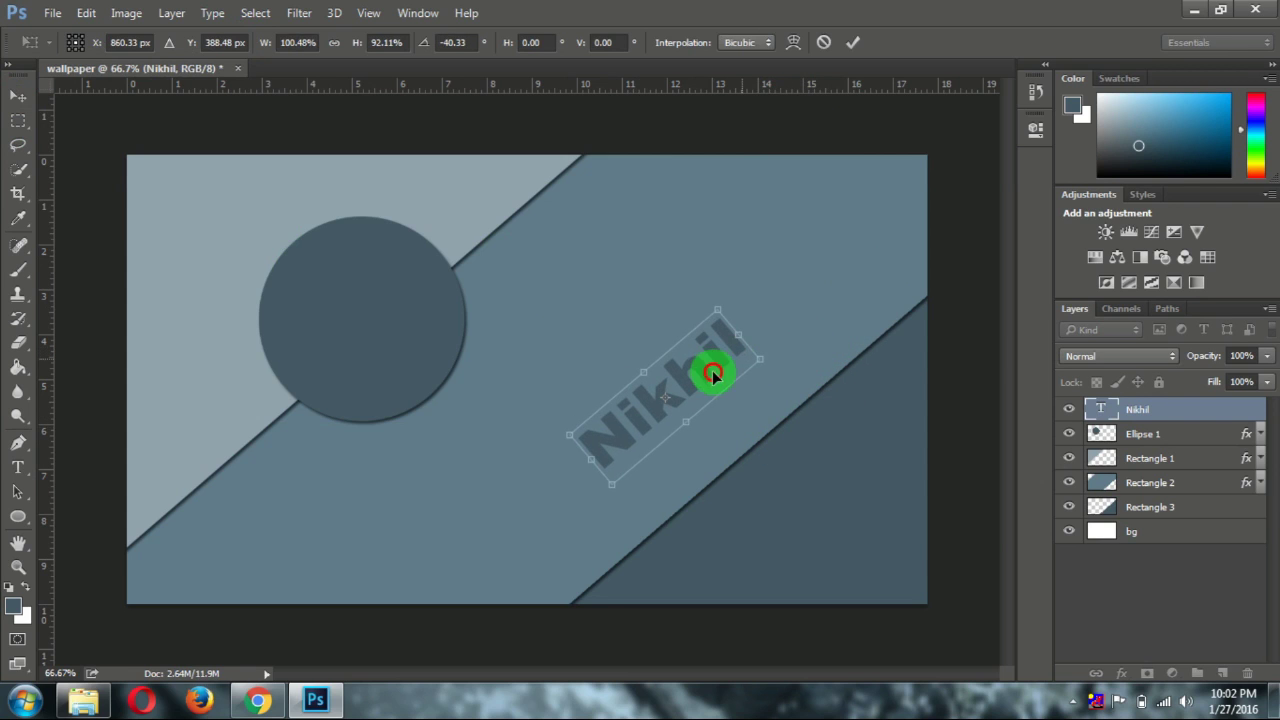
pyautogui.moveTo(711, 371); pyautogui.dragTo(744, 440)
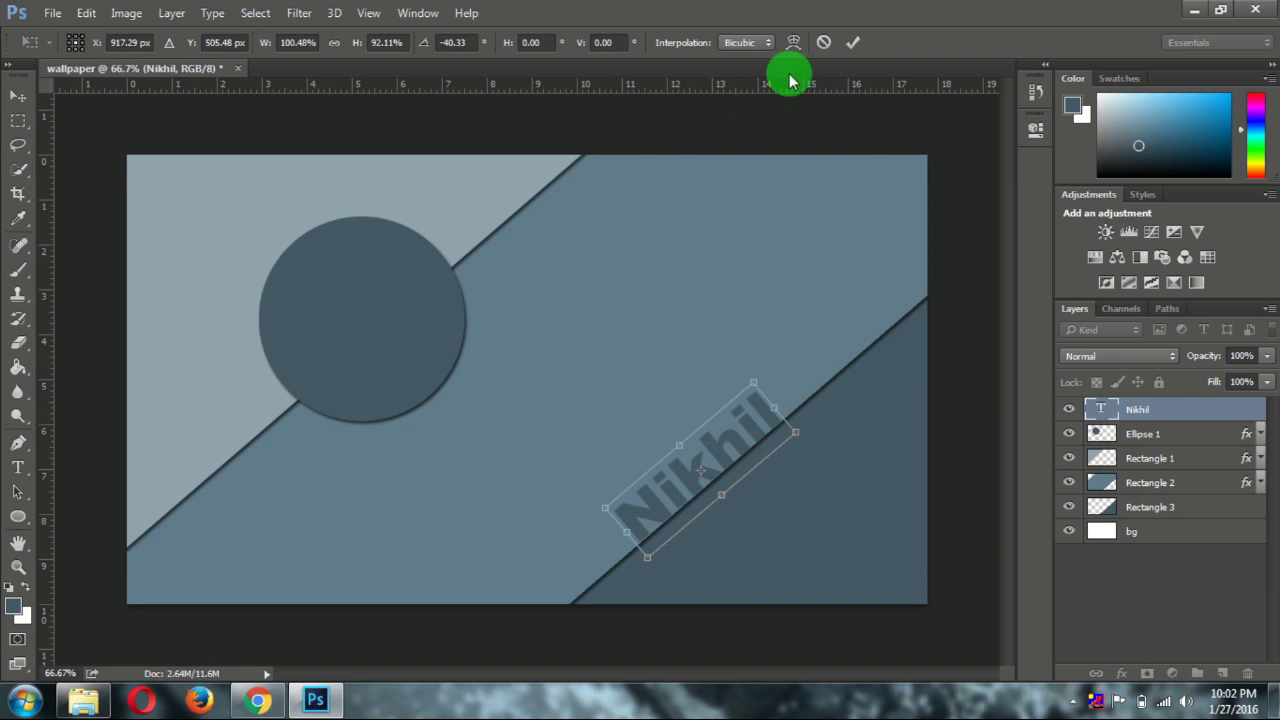
pyautogui.click(852, 42)
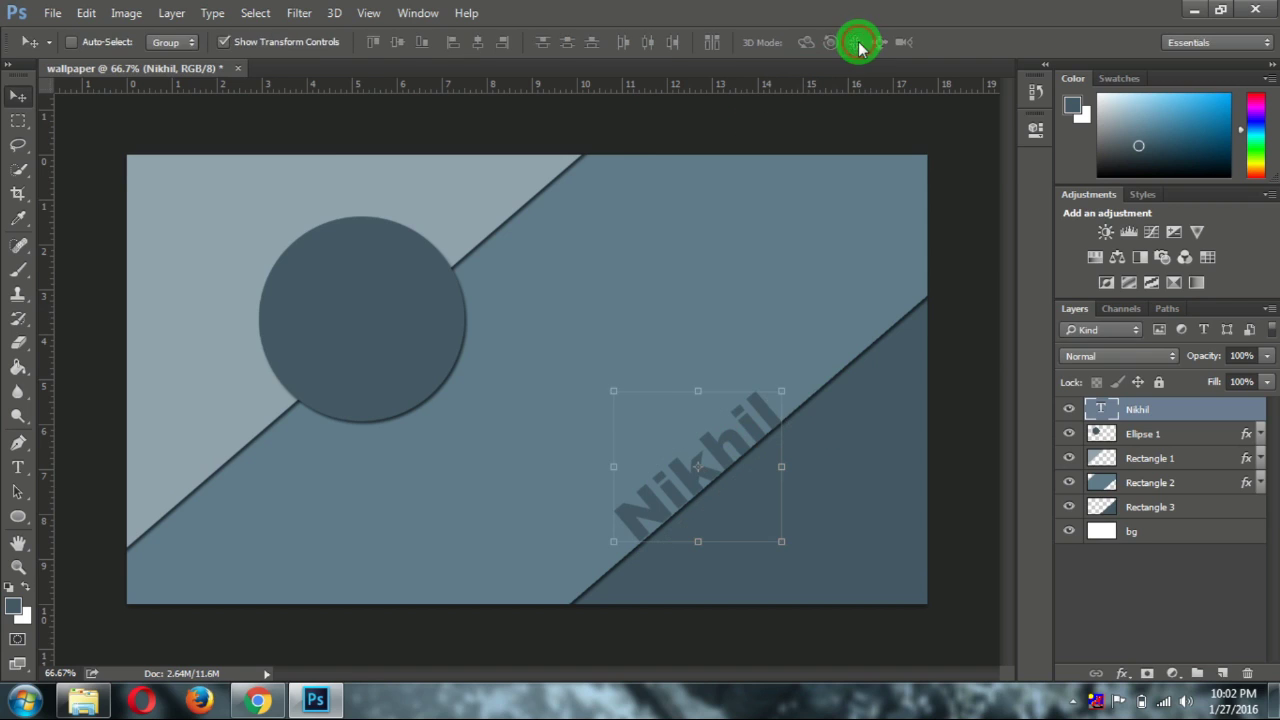
pyautogui.click(309, 43)
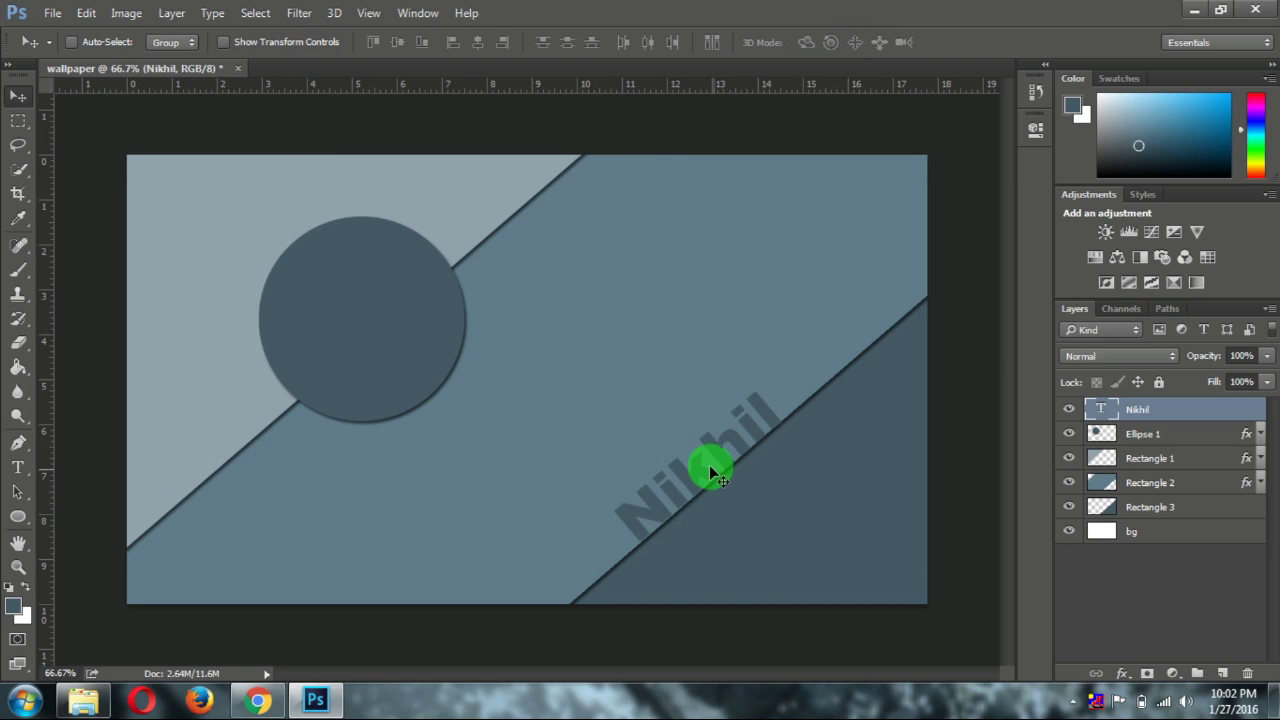
pyautogui.moveTo(708, 464); pyautogui.dragTo(715, 472)
pyautogui.click(1160, 410)
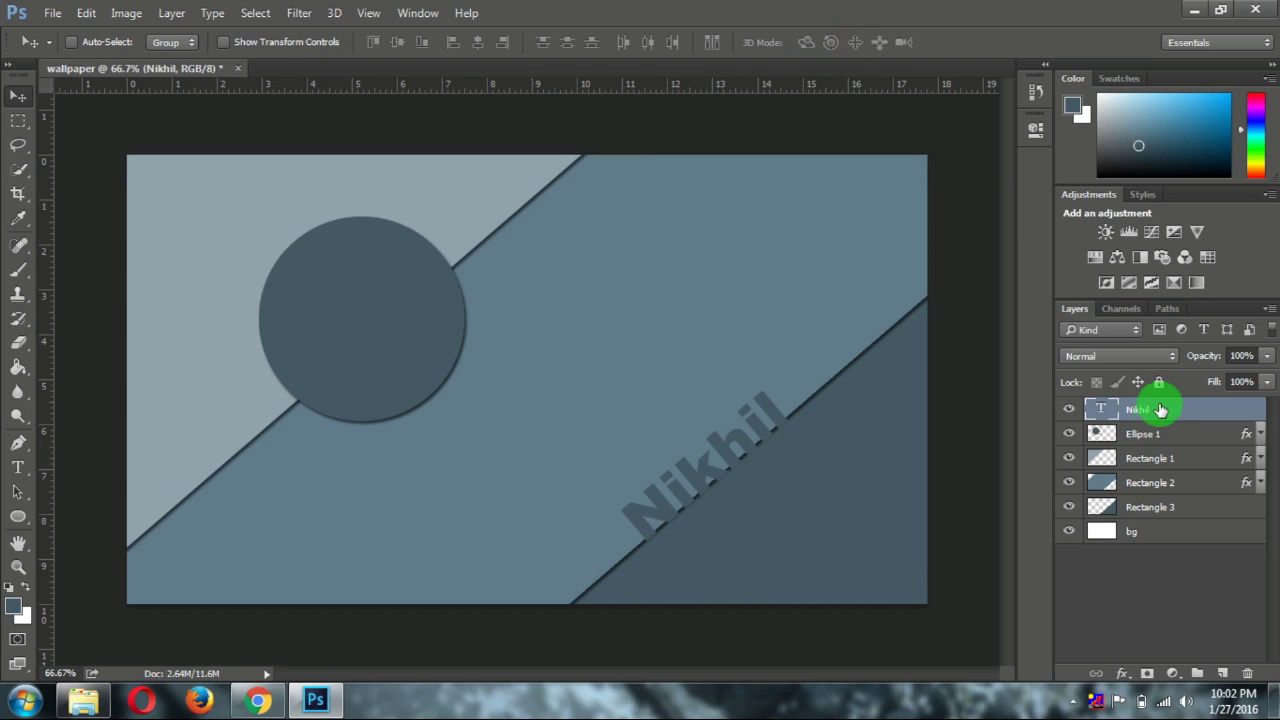
# Step: Delete the name text layer and start saving a copy to the Desktop folder
pyautogui.press('Delete')
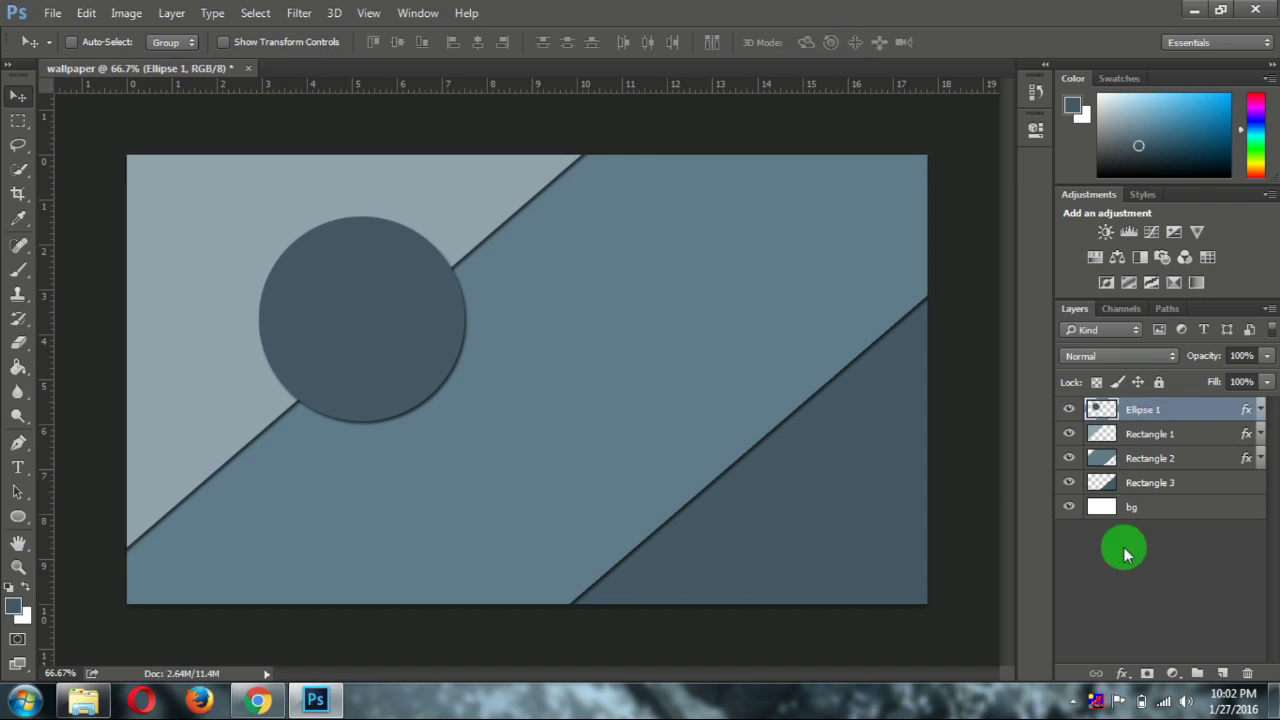
pyautogui.click(1120, 545)
pyautogui.click(50, 14)
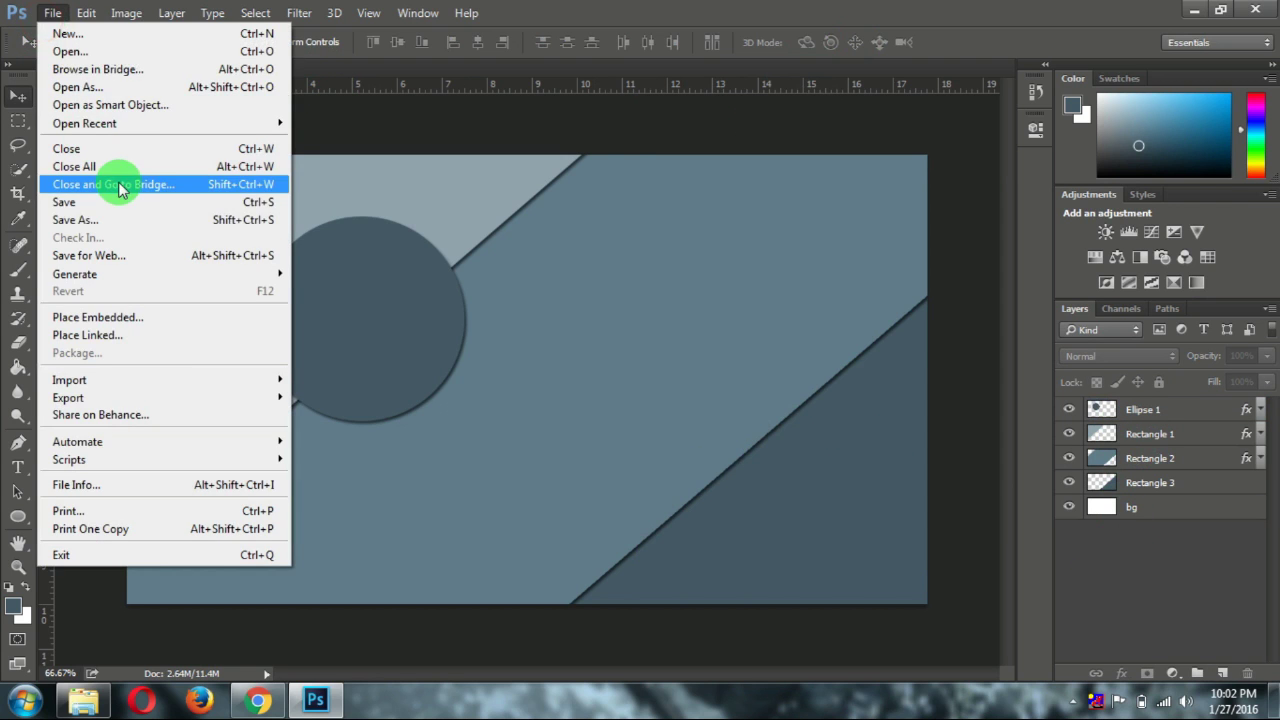
pyautogui.click(122, 220)
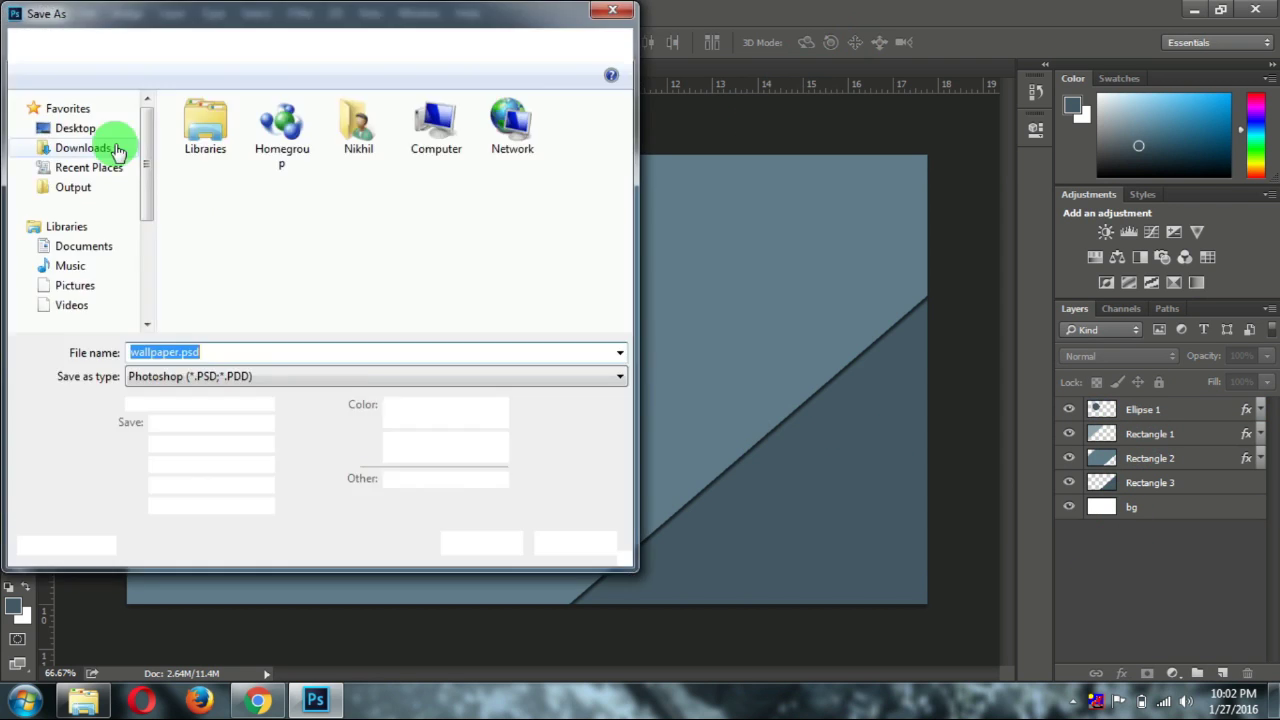
pyautogui.click(86, 128)
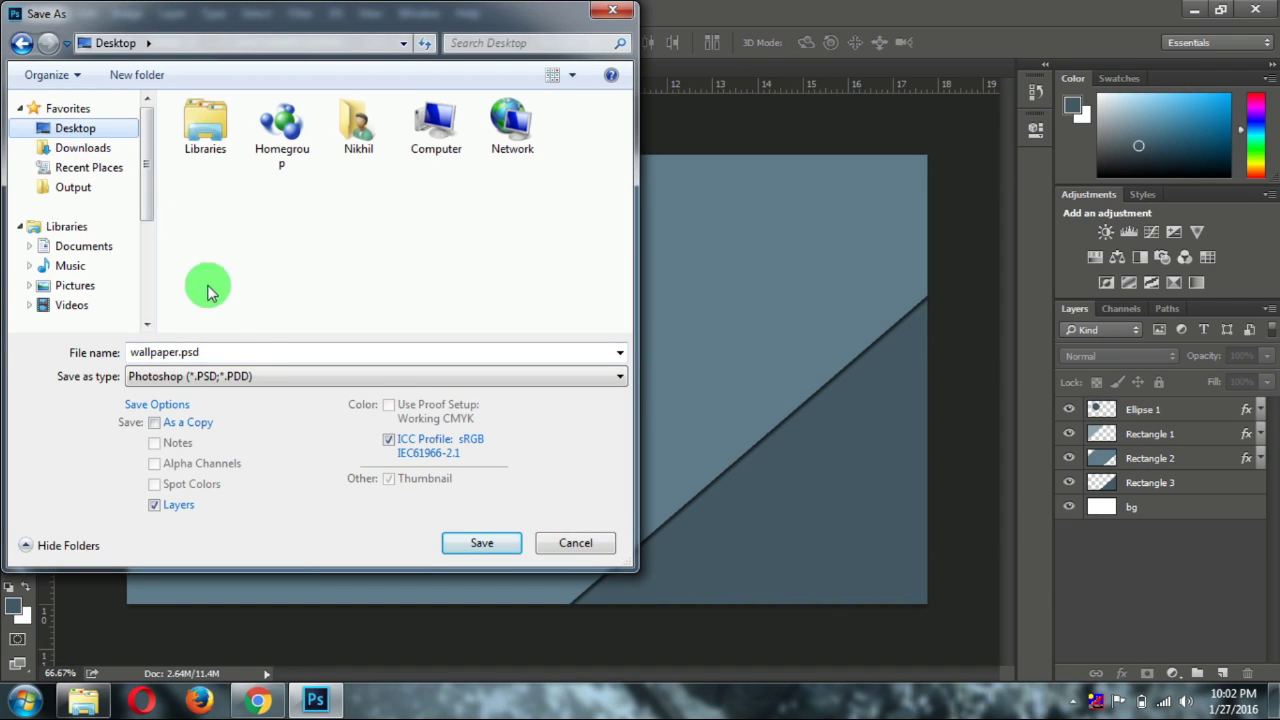
# Step: Save the wallpaper as wallpaper.png with PNG options, then minimise Photoshop and Chrome
pyautogui.click(257, 375)
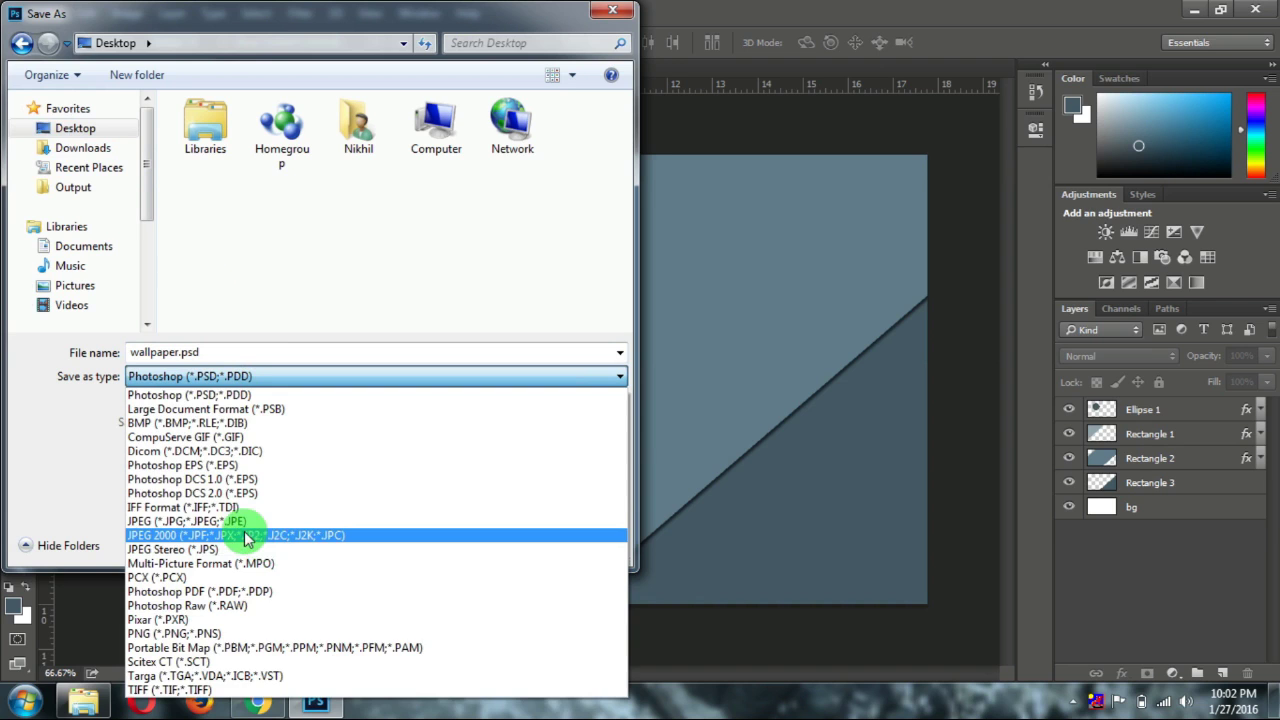
pyautogui.click(225, 521)
pyautogui.click(262, 420)
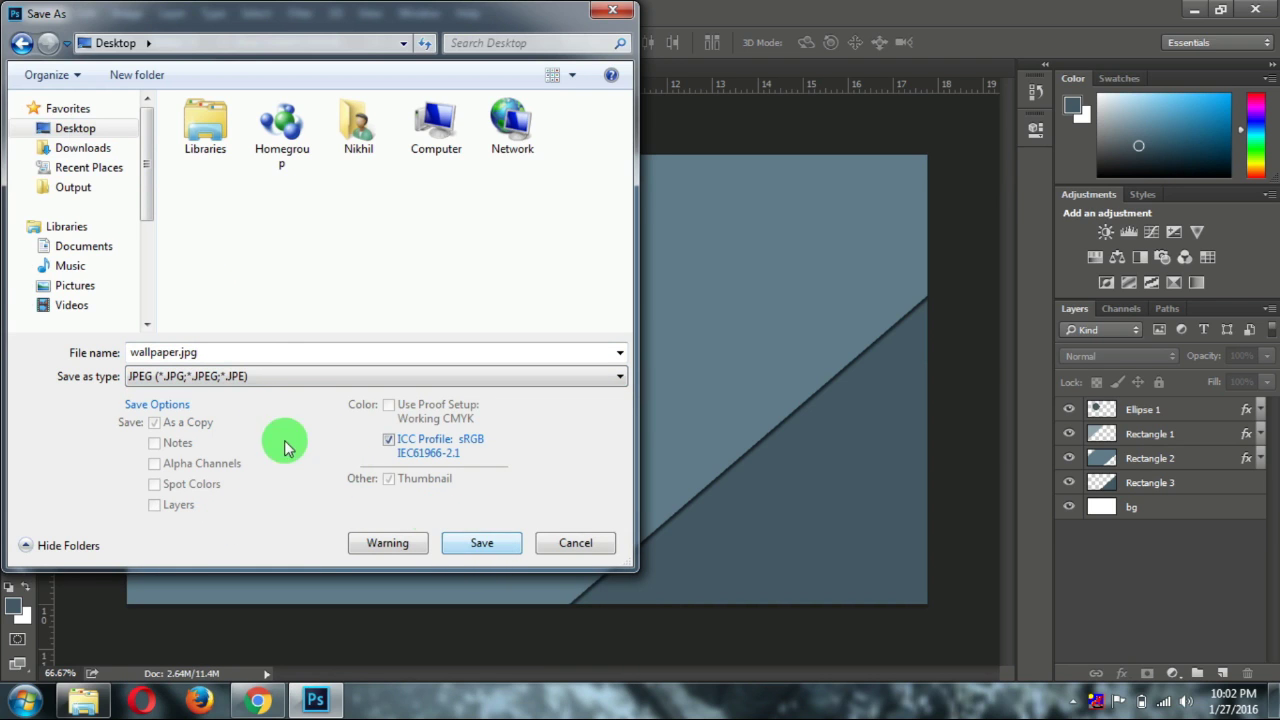
pyautogui.click(263, 375)
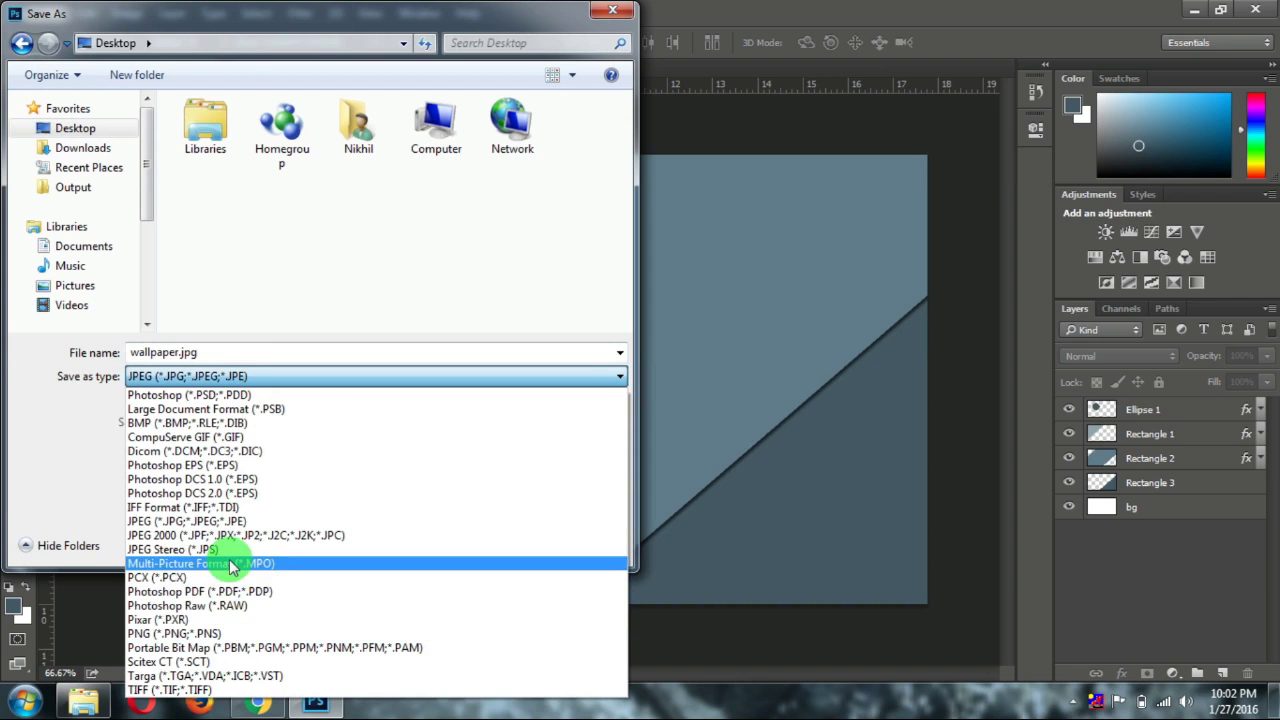
pyautogui.click(221, 633)
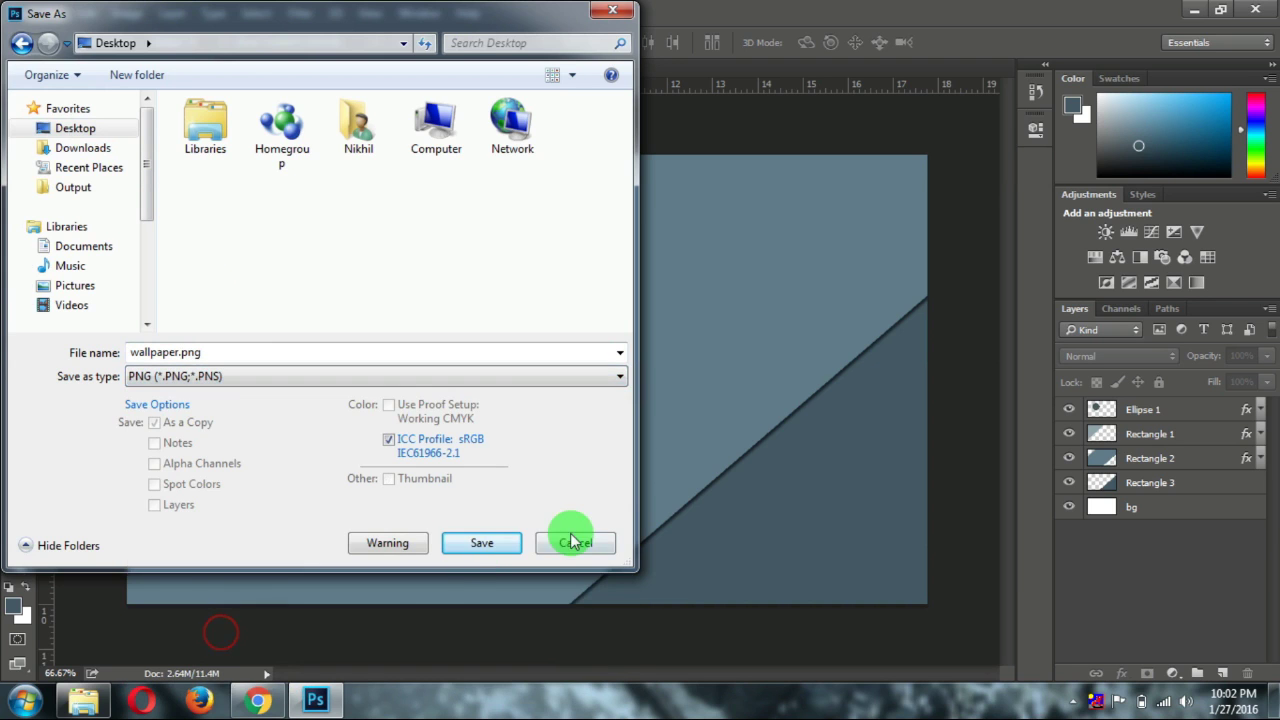
pyautogui.click(470, 543)
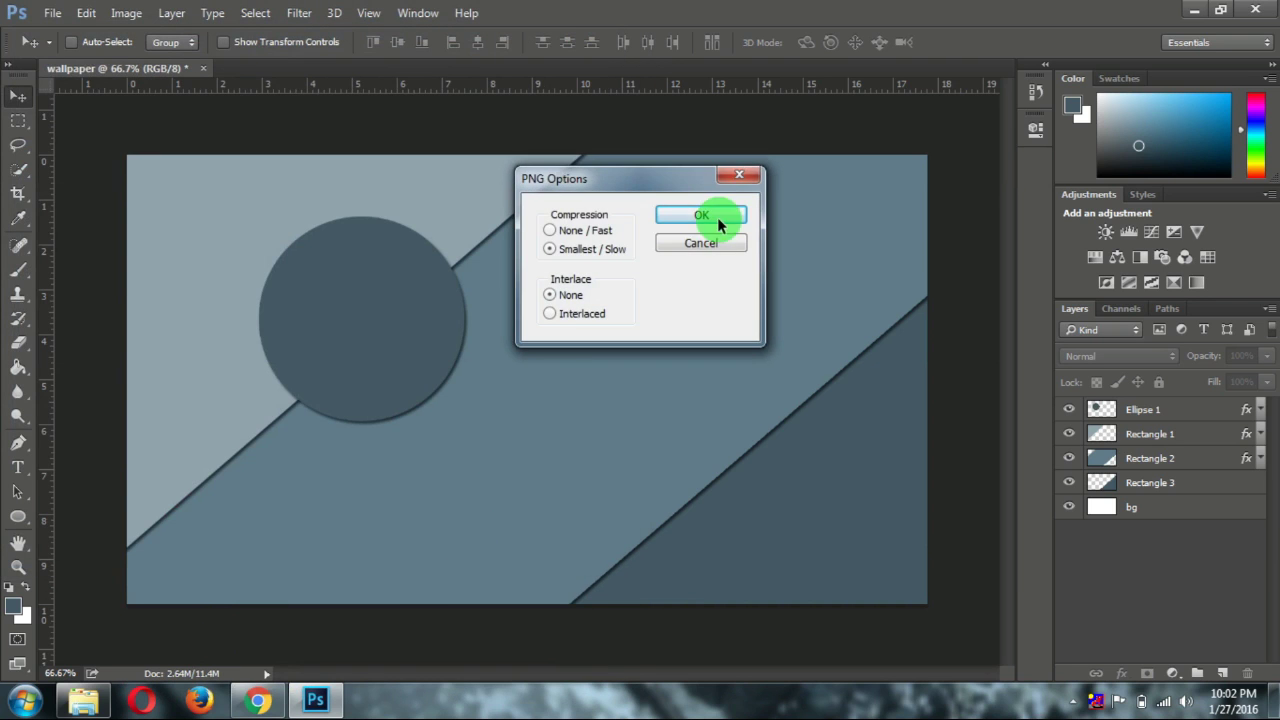
pyautogui.click(688, 220)
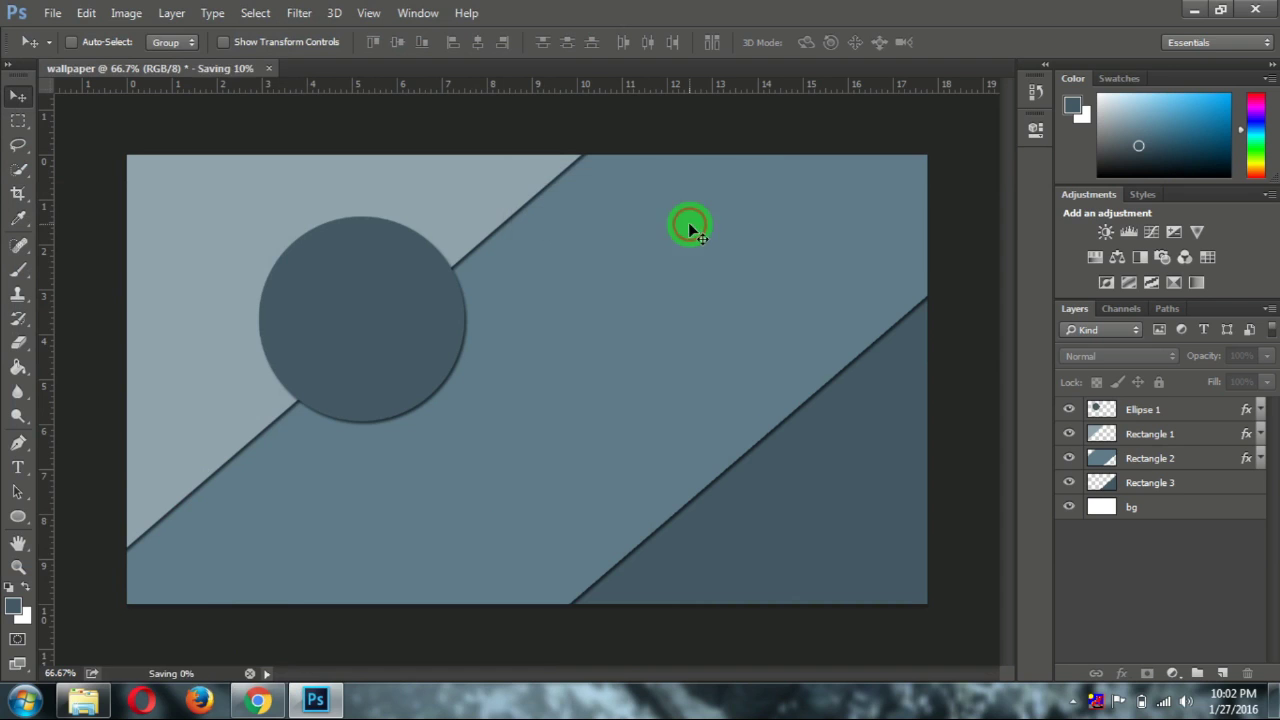
pyautogui.click(1194, 9)
pyautogui.click(1201, 8)
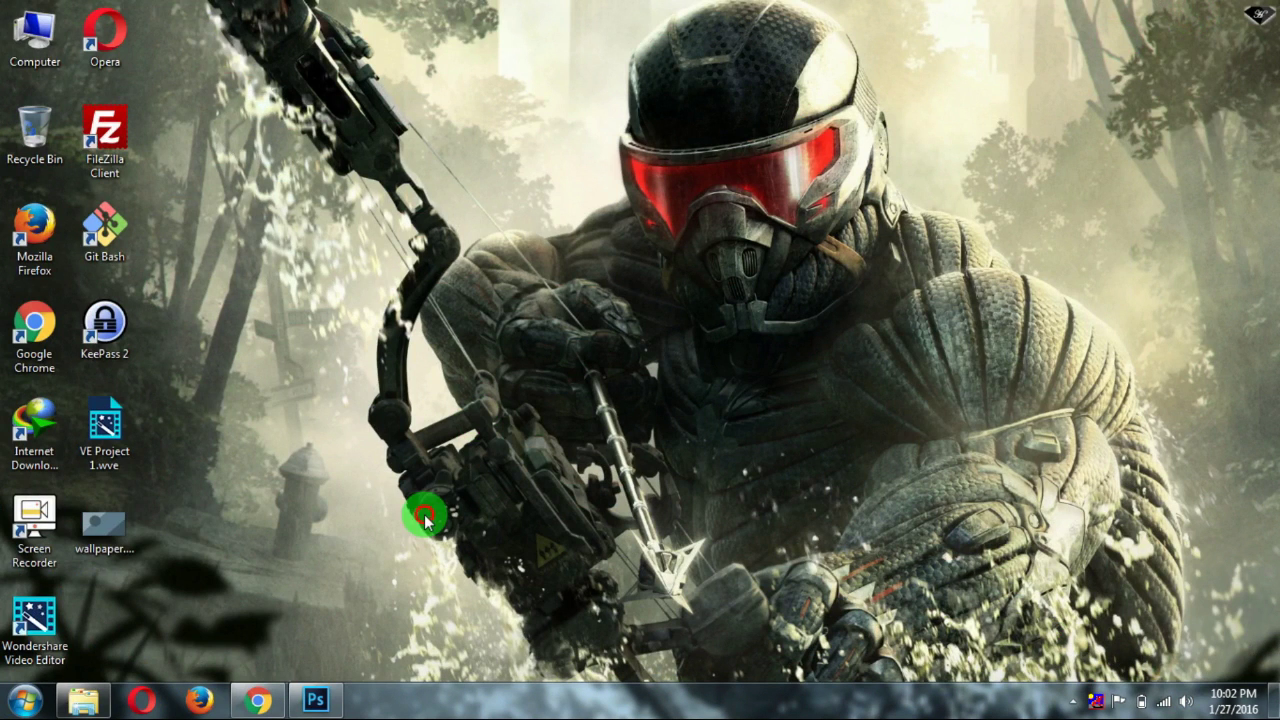
# Step: Preview wallpaper.png in Windows Photo Viewer, then set it as the desktop background
pyautogui.doubleClick(105, 535)
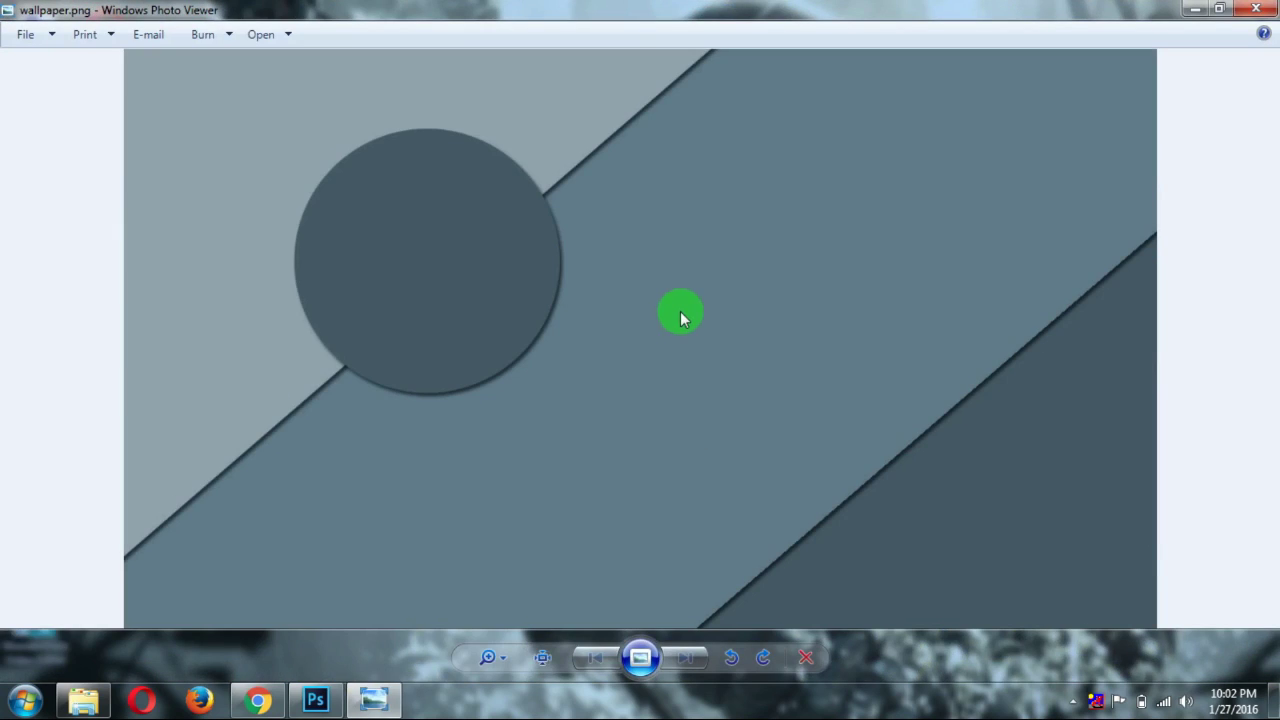
pyautogui.click(1256, 9)
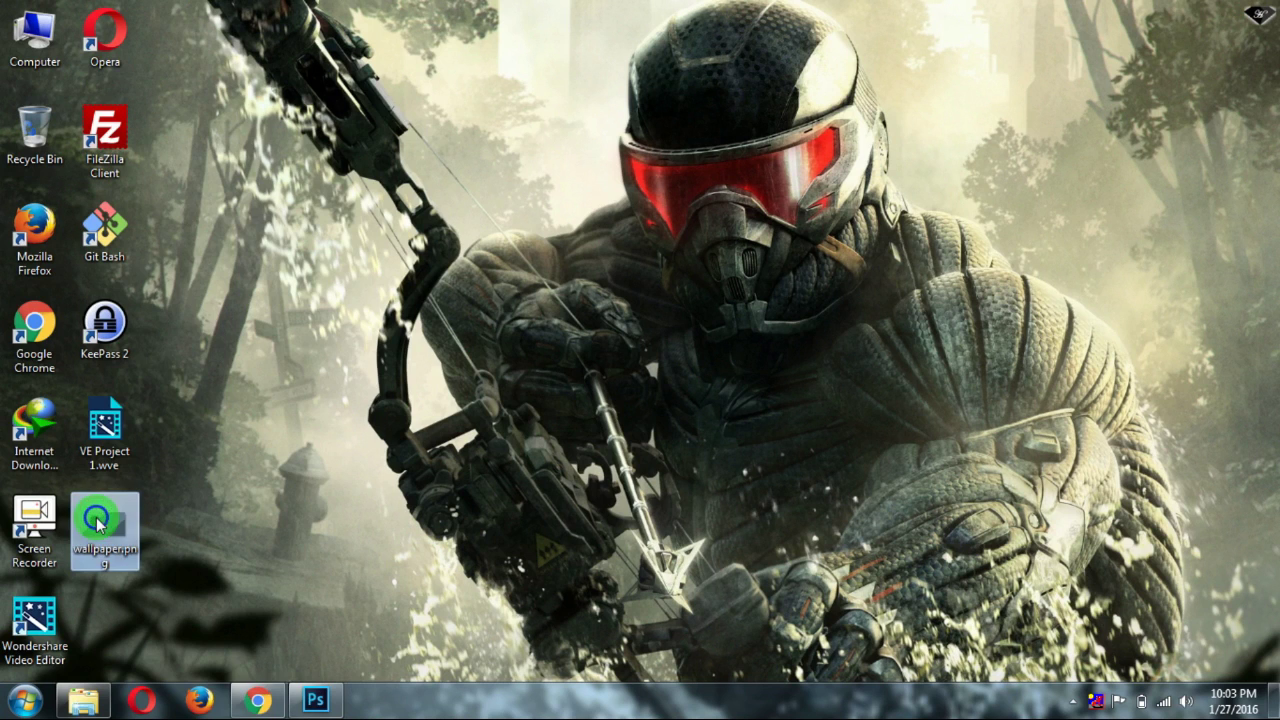
pyautogui.rightClick(98, 524)
pyautogui.click(209, 106)
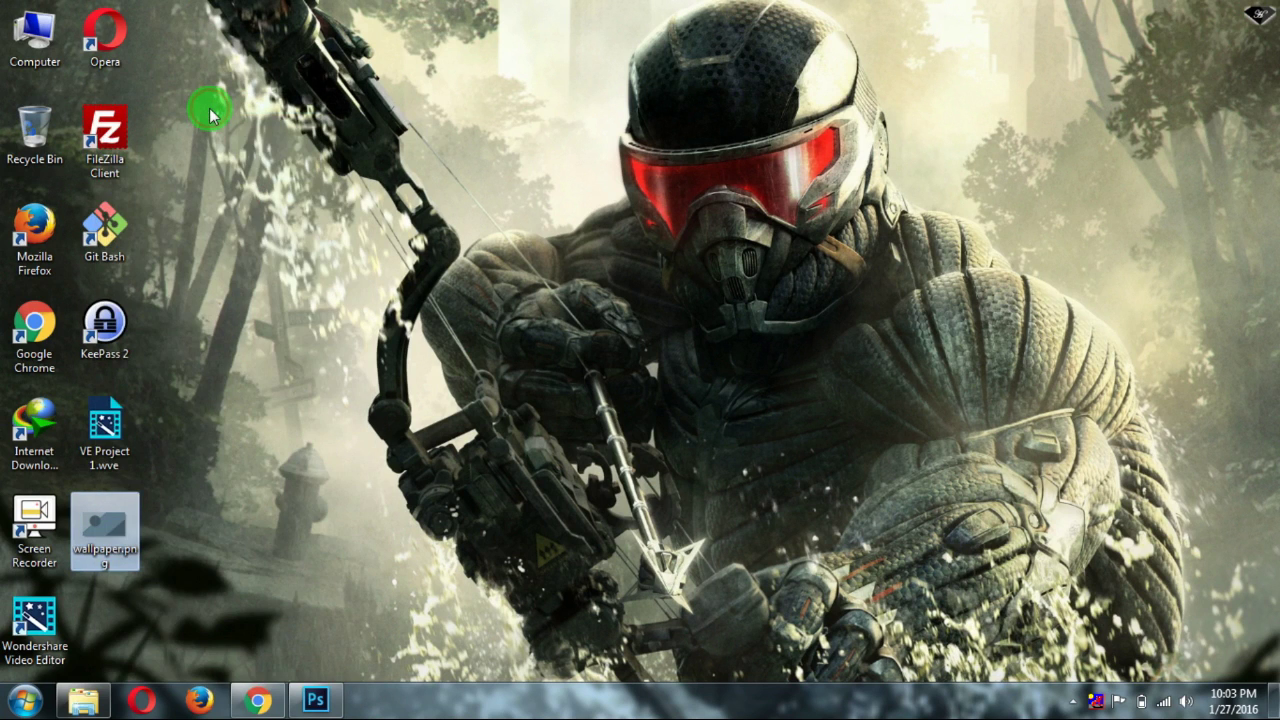
pyautogui.click(854, 304)
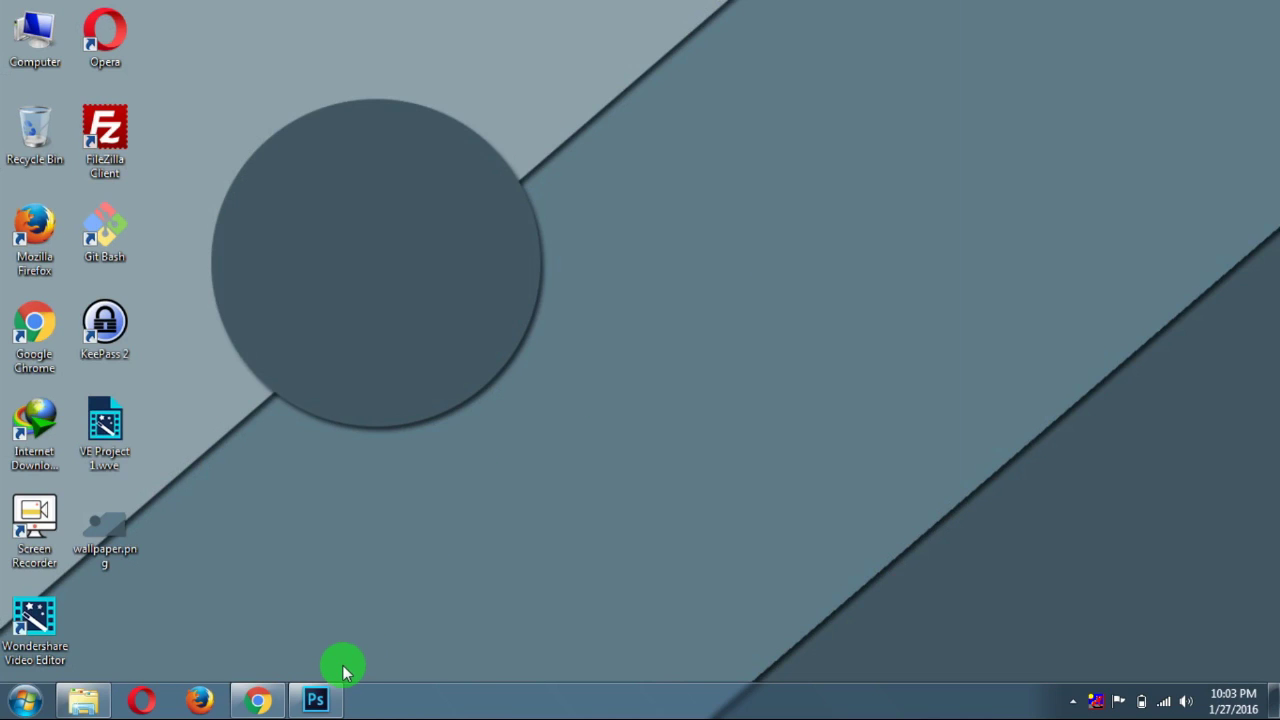
pyautogui.moveTo(311, 710)
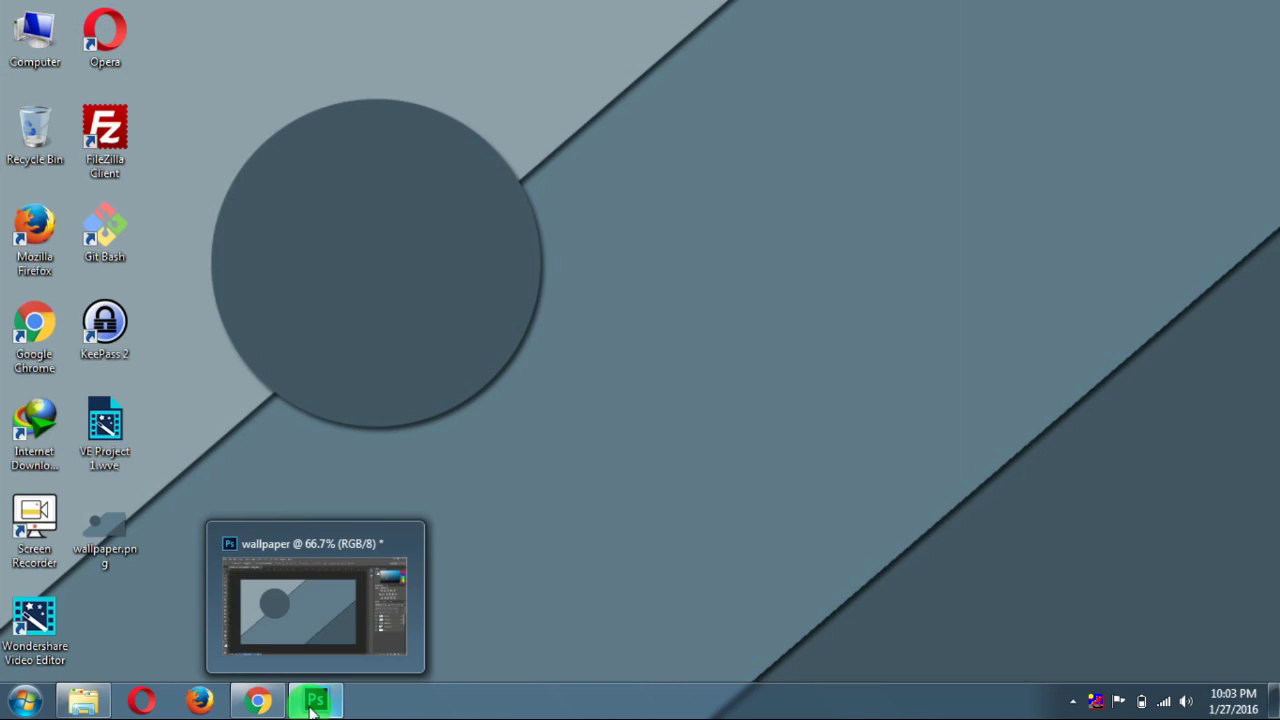
pyautogui.click(550, 293)
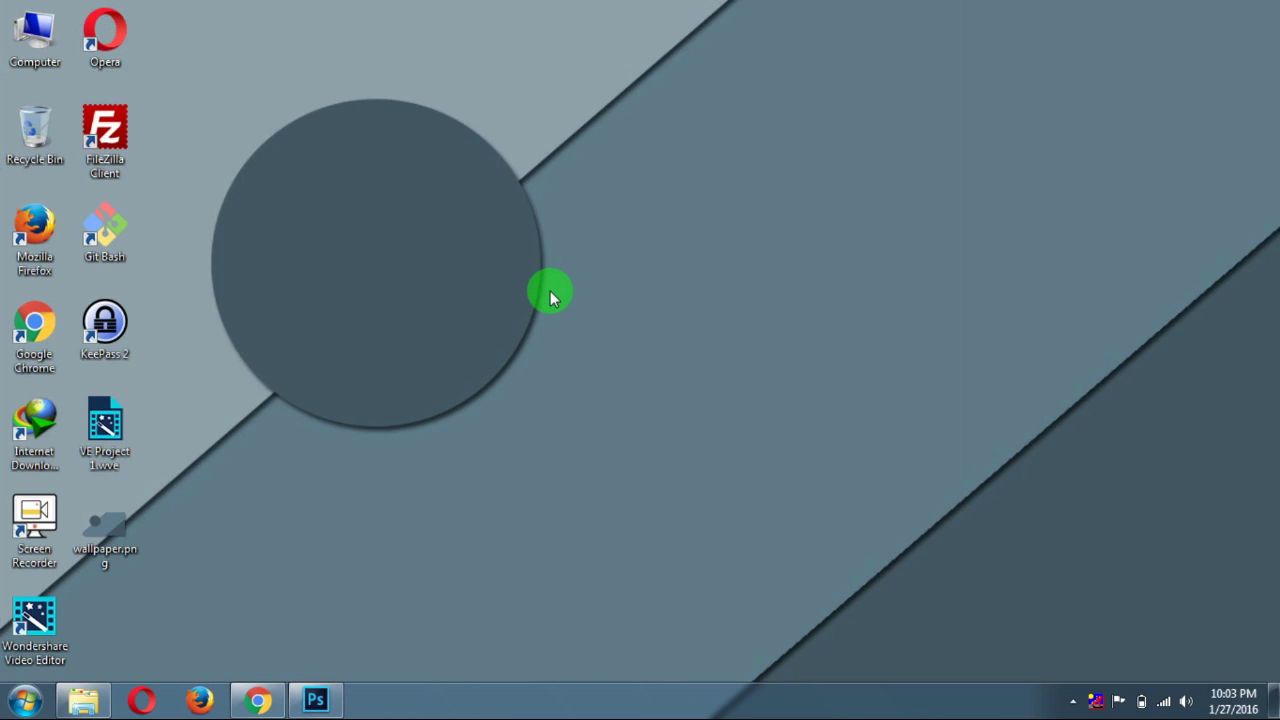